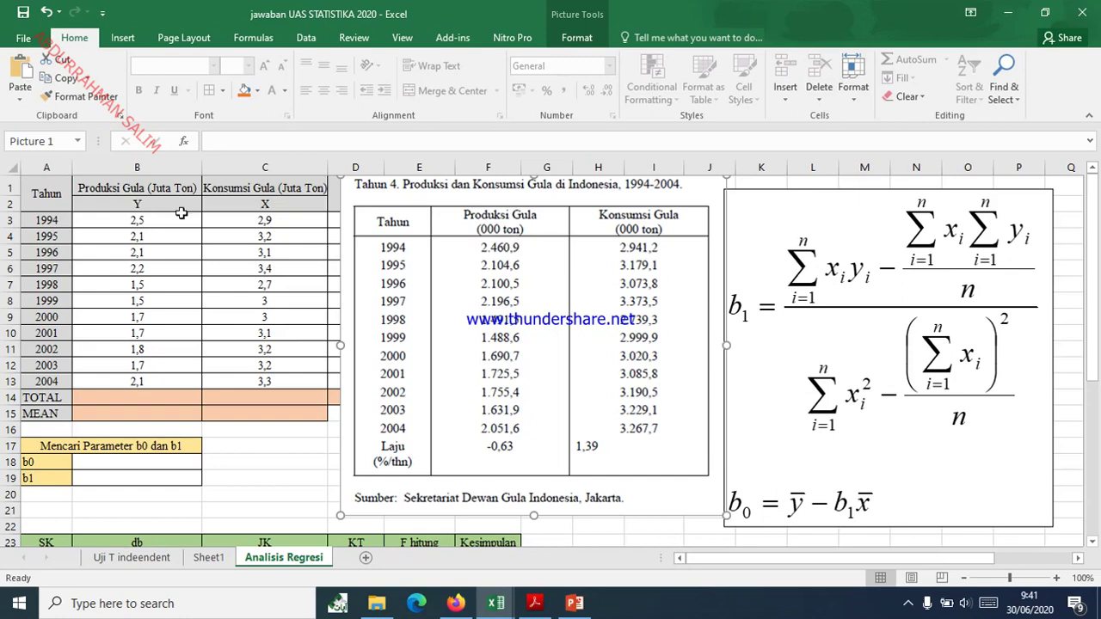
pyautogui.moveTo(122, 189); pyautogui.dragTo(134, 206)
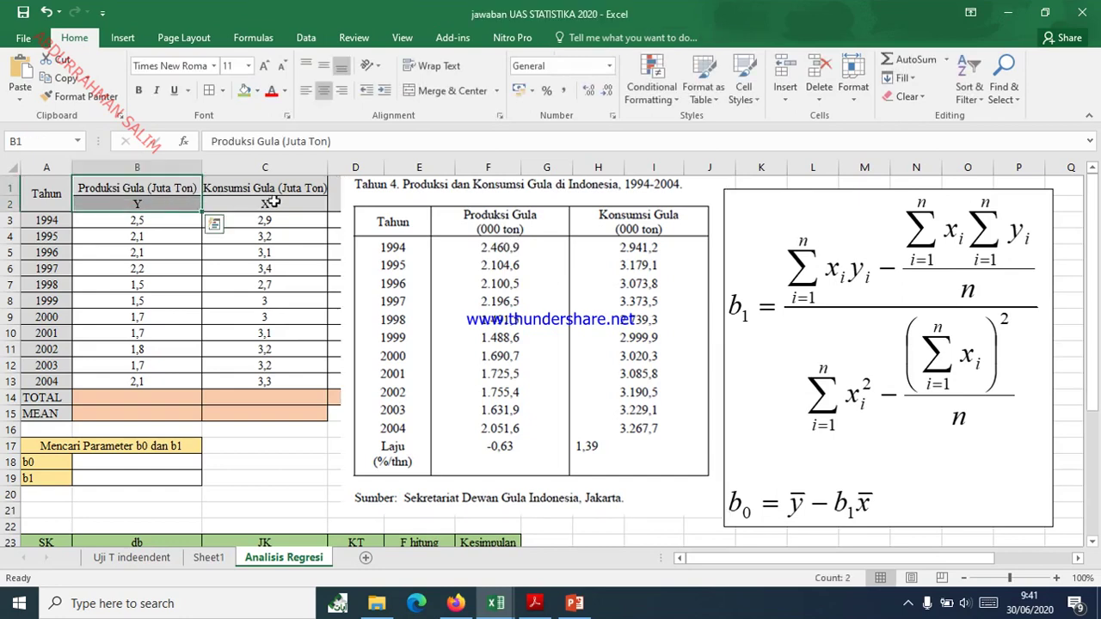
pyautogui.click(618, 243)
pyautogui.moveTo(266, 191); pyautogui.dragTo(312, 215)
# - Move the sugar production and consumption table picture off the worksheet's calculation columns D to I, behind the regression formulas
pyautogui.click(398, 225)
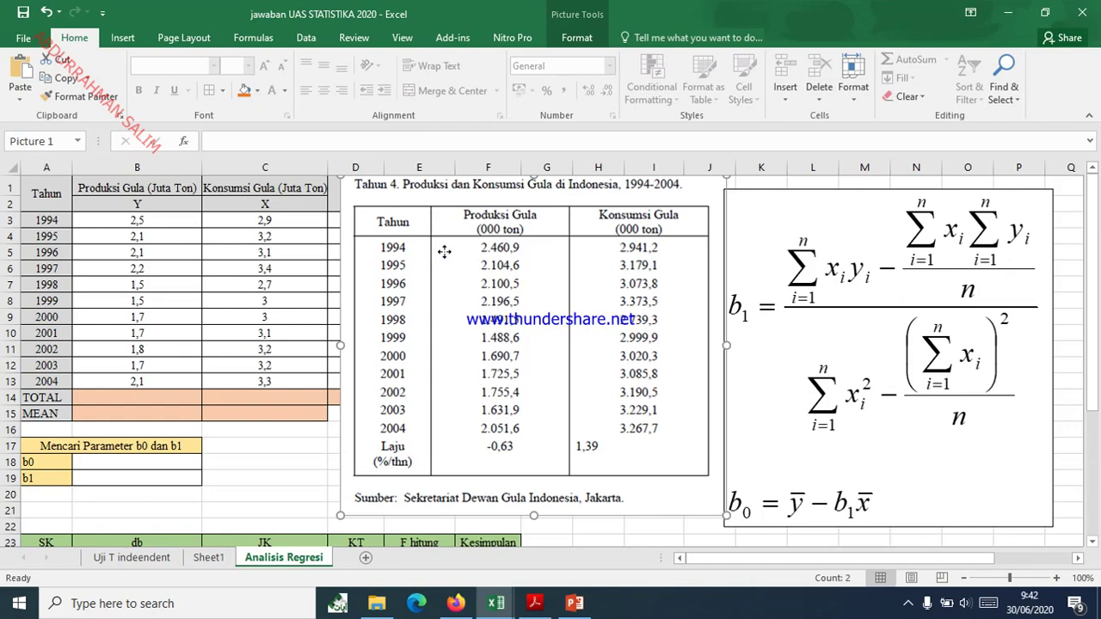
pyautogui.moveTo(457, 253); pyautogui.dragTo(860, 286)
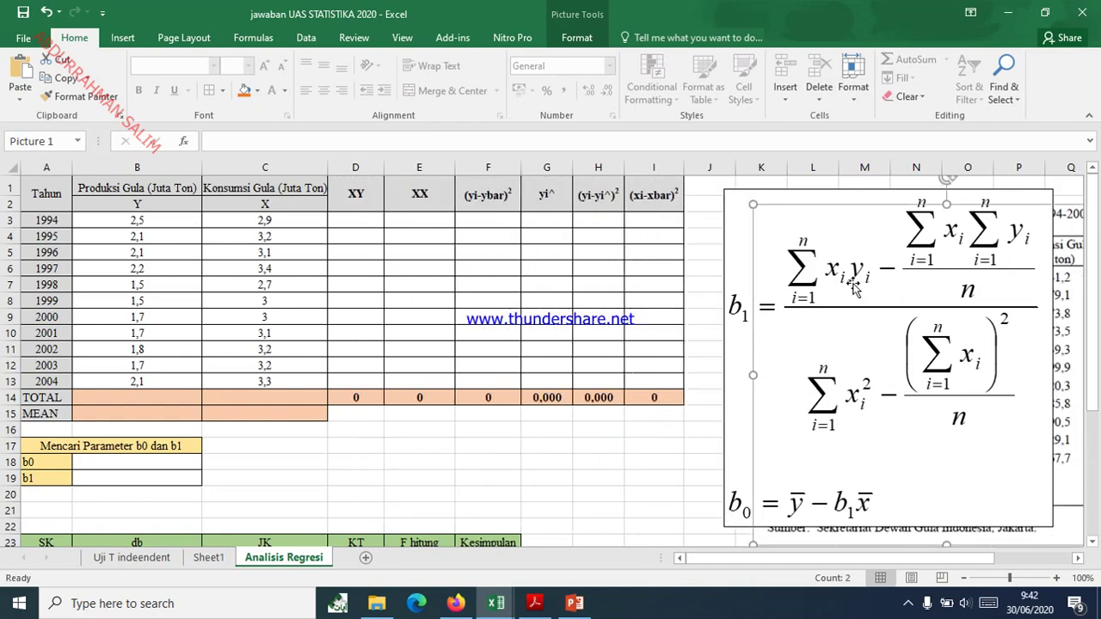
pyautogui.click(412, 268)
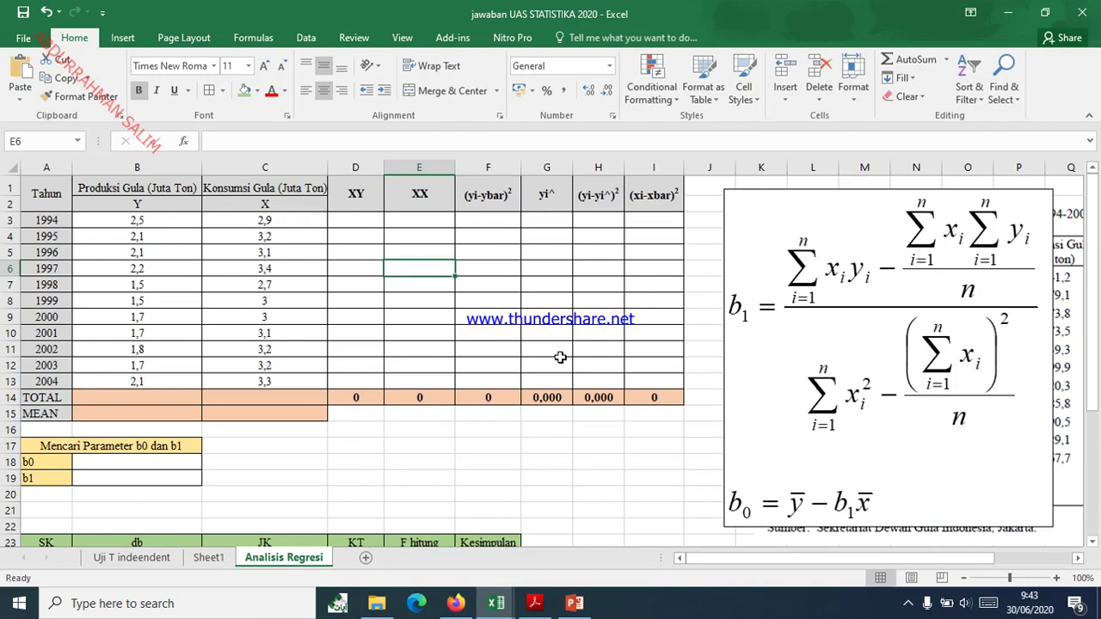
# - Move the b1 and b0 formula object right beside column I, level with the data table
pyautogui.moveTo(841, 267); pyautogui.dragTo(801, 251)
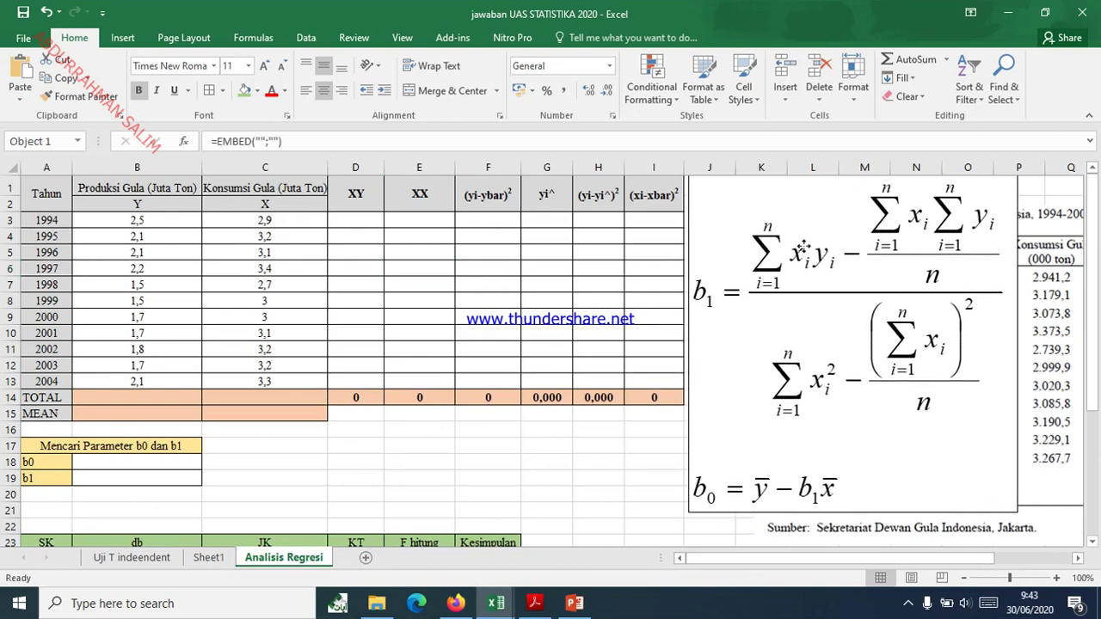
pyautogui.click(804, 251)
pyautogui.moveTo(851, 261); pyautogui.dragTo(851, 268)
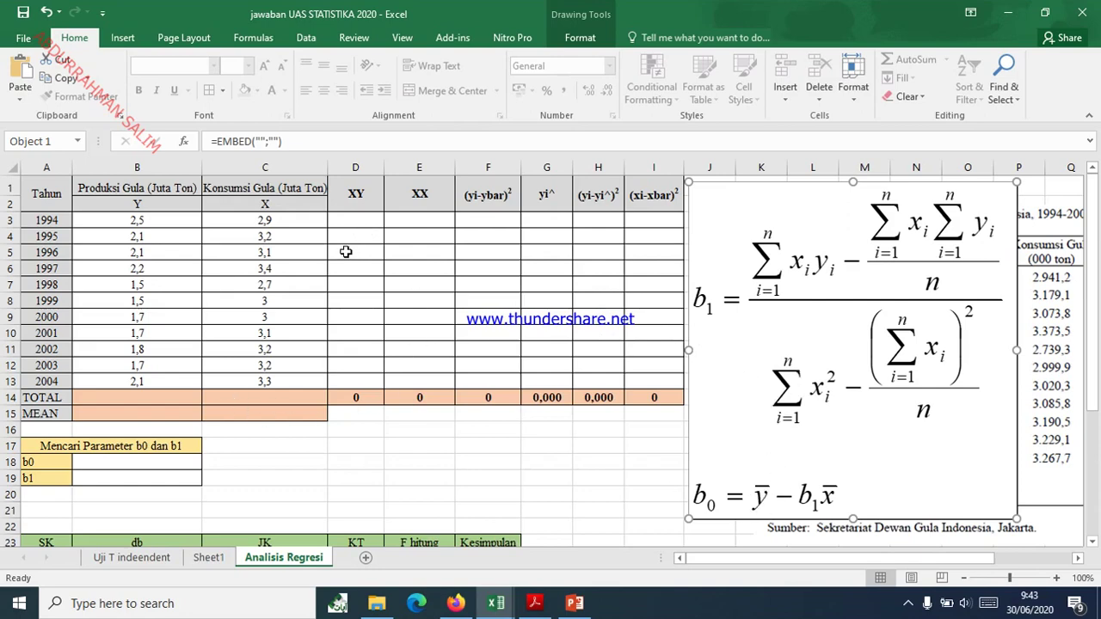
# - Total the Y column in B14 with =SUM(B3:B13) and fill the formula across to C14 for X
pyautogui.click(139, 399)
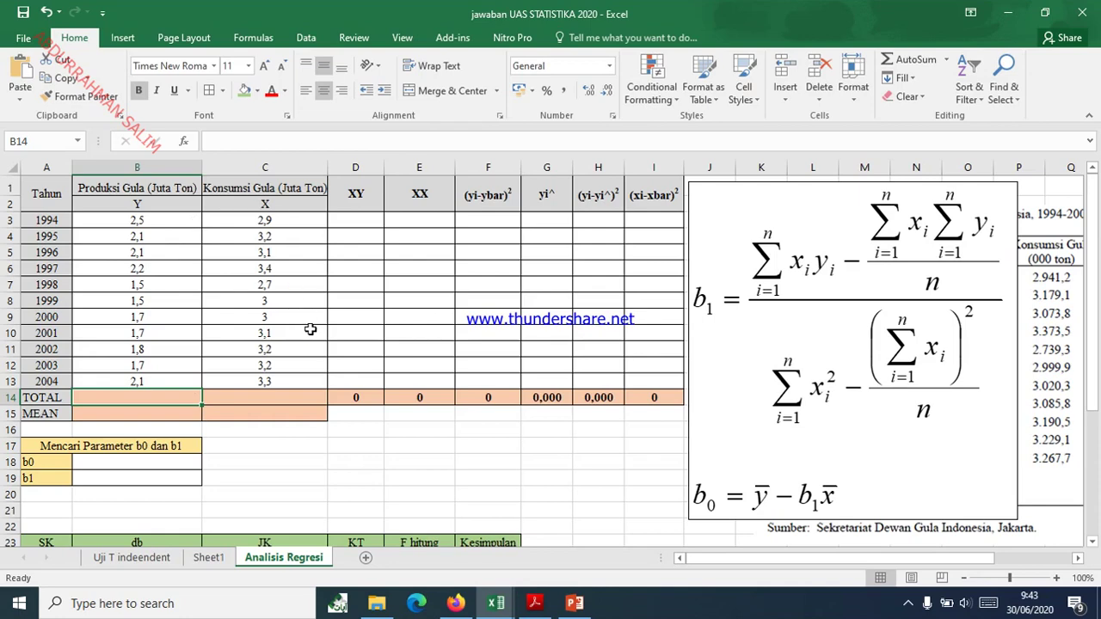
pyautogui.write('=s')
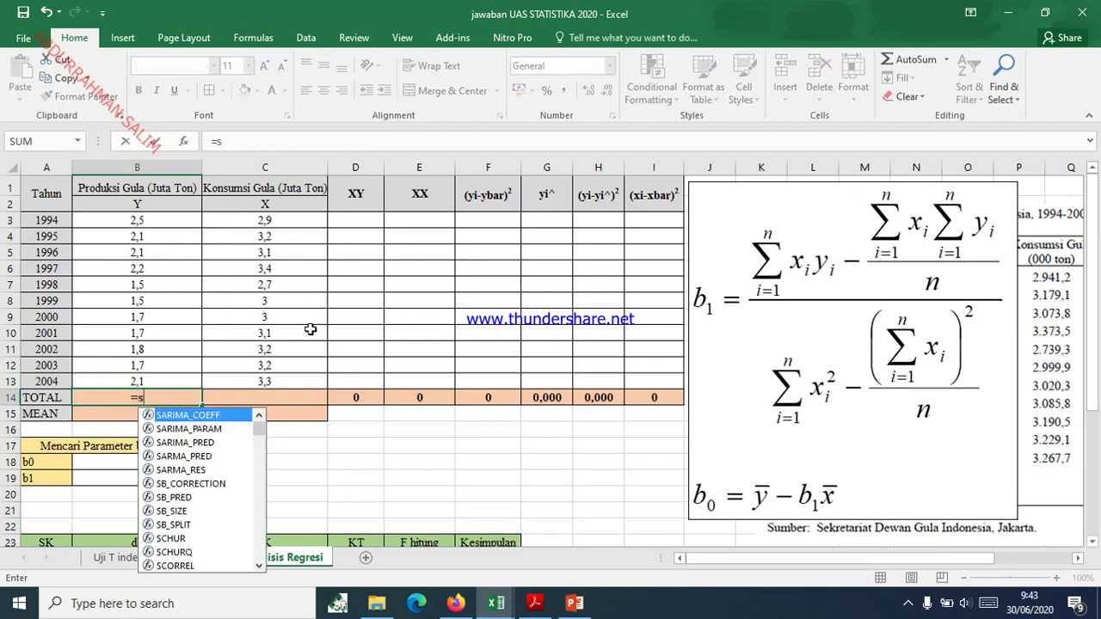
pyautogui.write('um(')
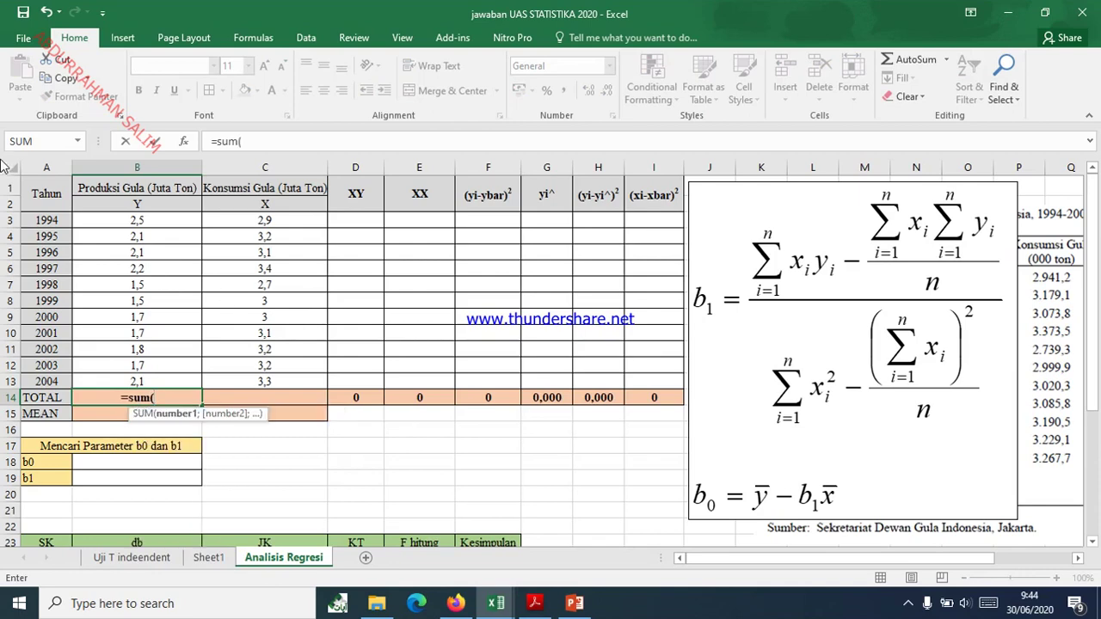
pyautogui.moveTo(134, 220); pyautogui.dragTo(150, 378)
pyautogui.write(')')
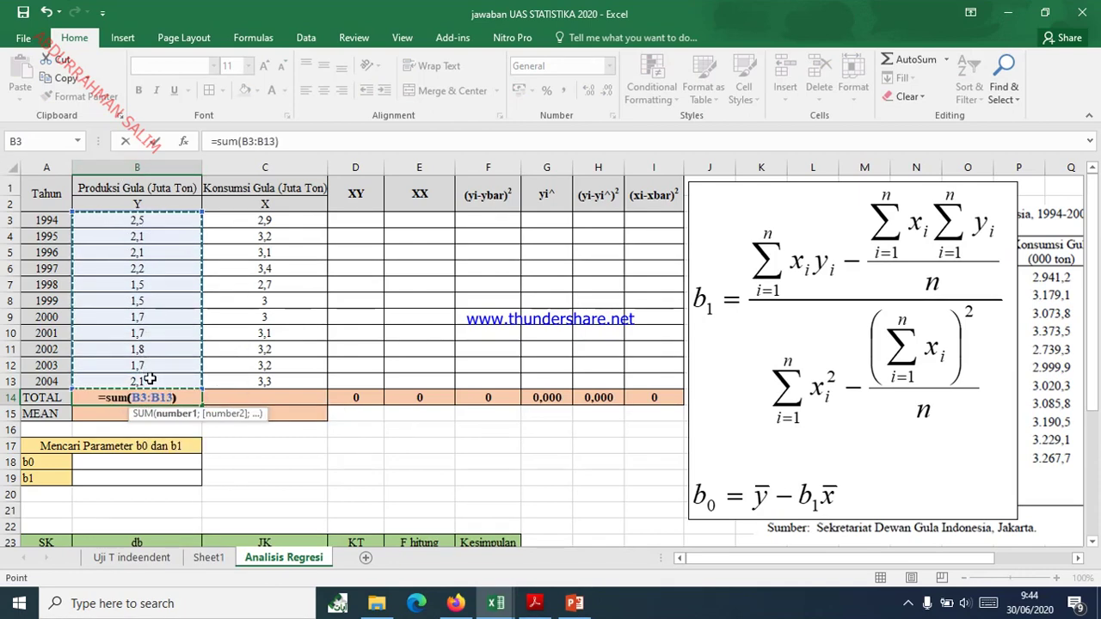
pyautogui.press('Return')
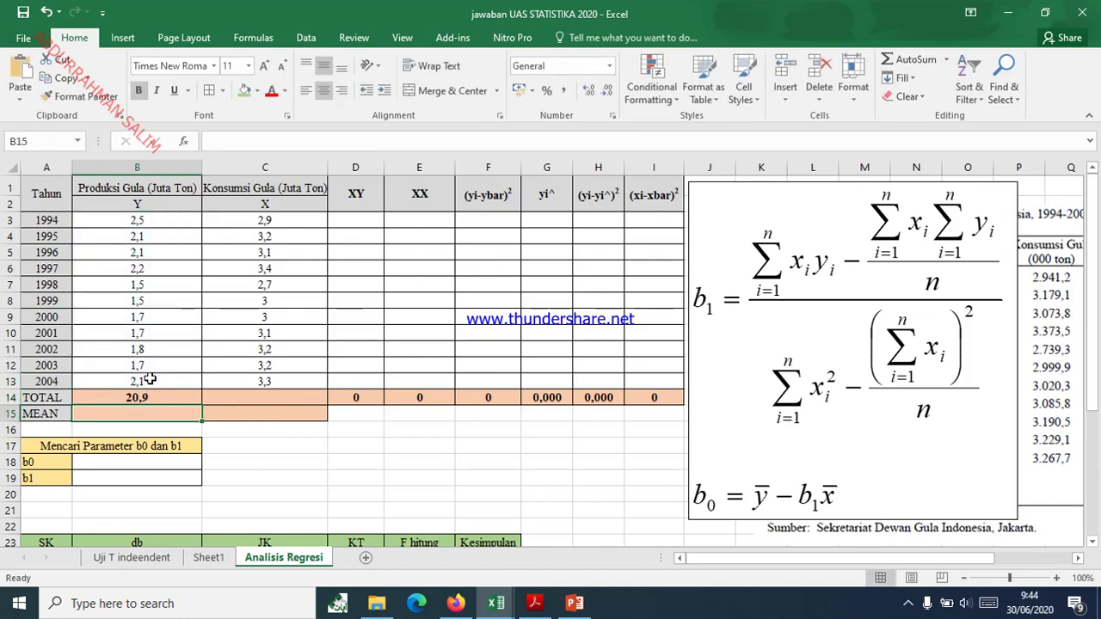
pyautogui.click(241, 400)
pyautogui.click(180, 400)
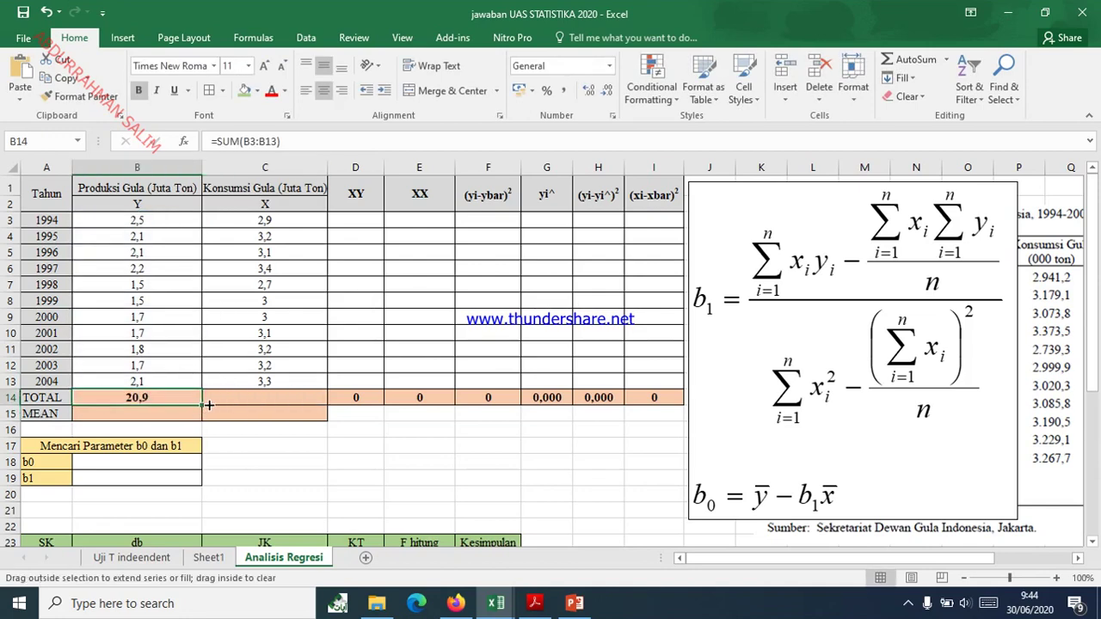
pyautogui.moveTo(208, 404); pyautogui.dragTo(275, 398)
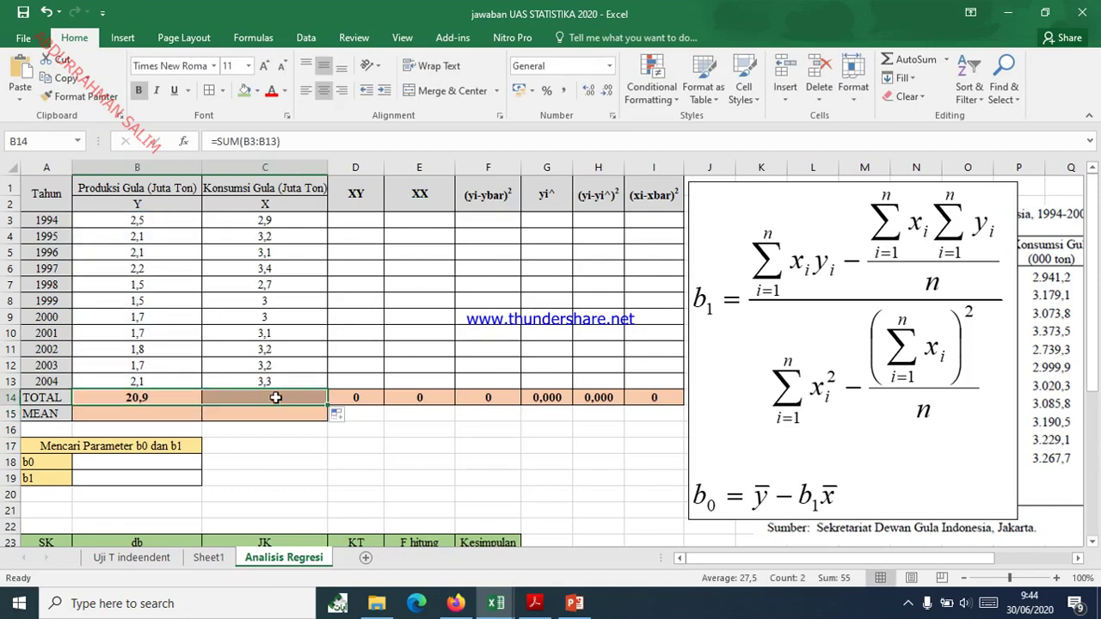
# - Calculate the mean of Y in B15 with =AVERAGE(B3:B13) and fill the formula across to C15 for X
pyautogui.click(155, 415)
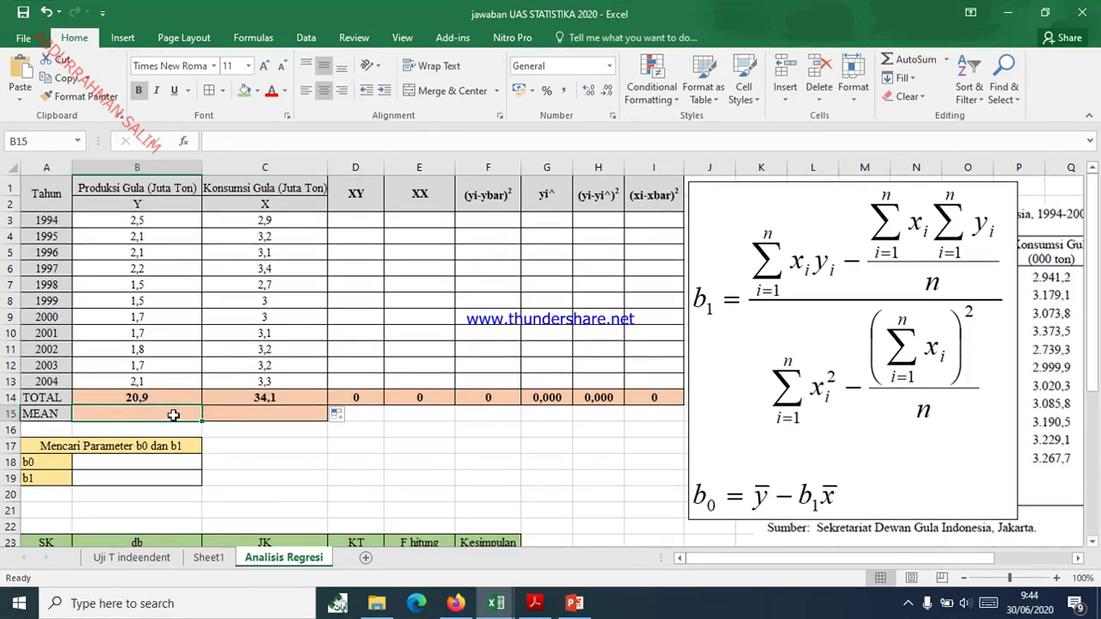
pyautogui.write('=avera')
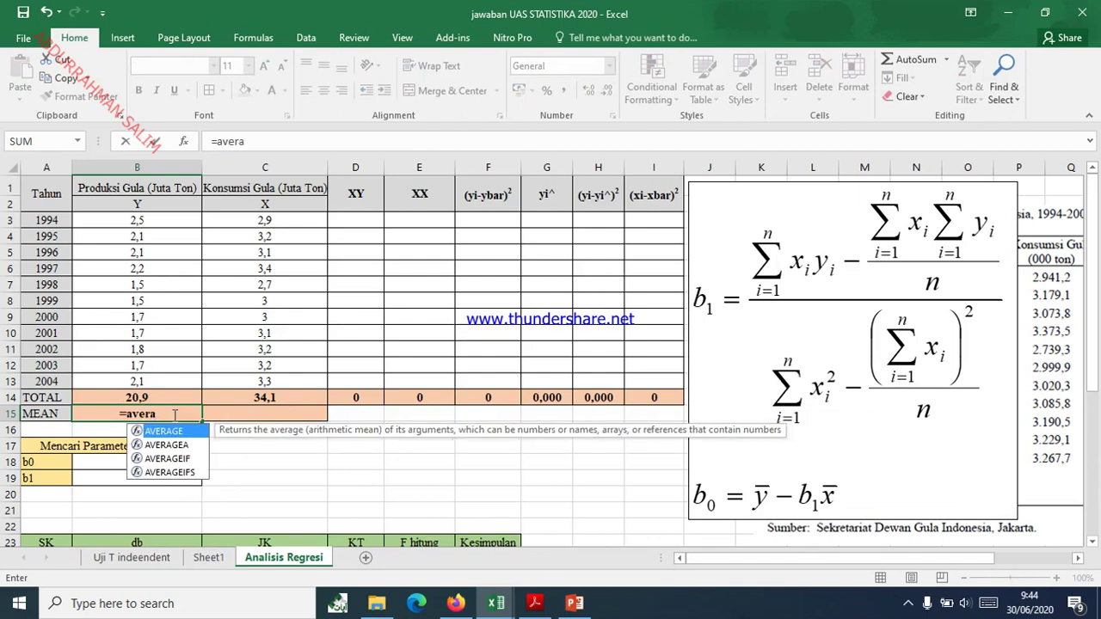
pyautogui.write('ge(')
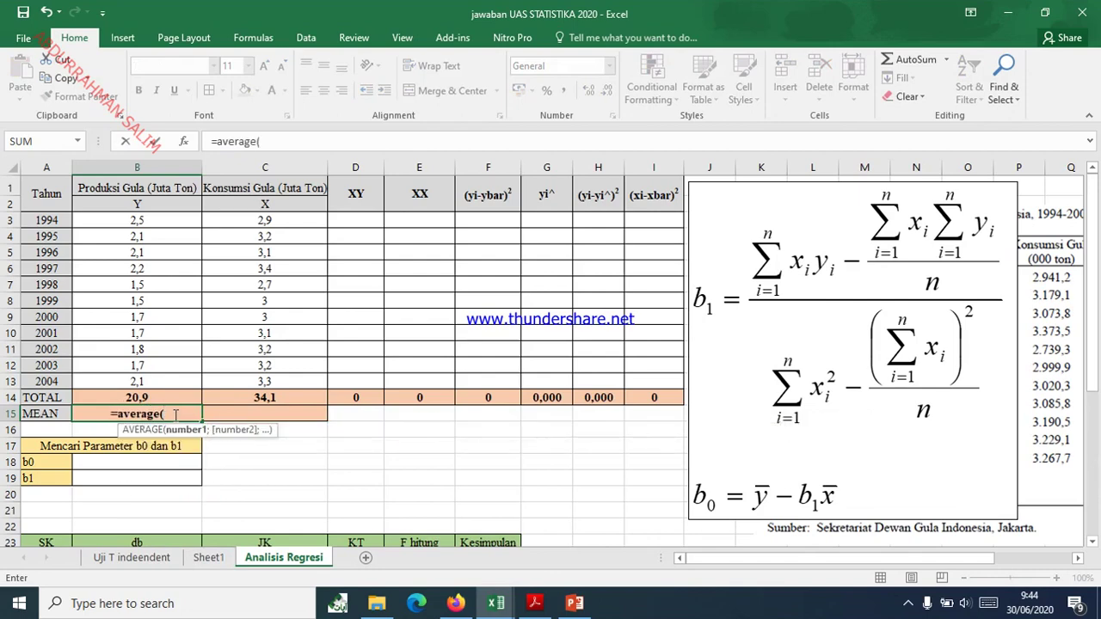
pyautogui.moveTo(141, 221); pyautogui.dragTo(165, 379)
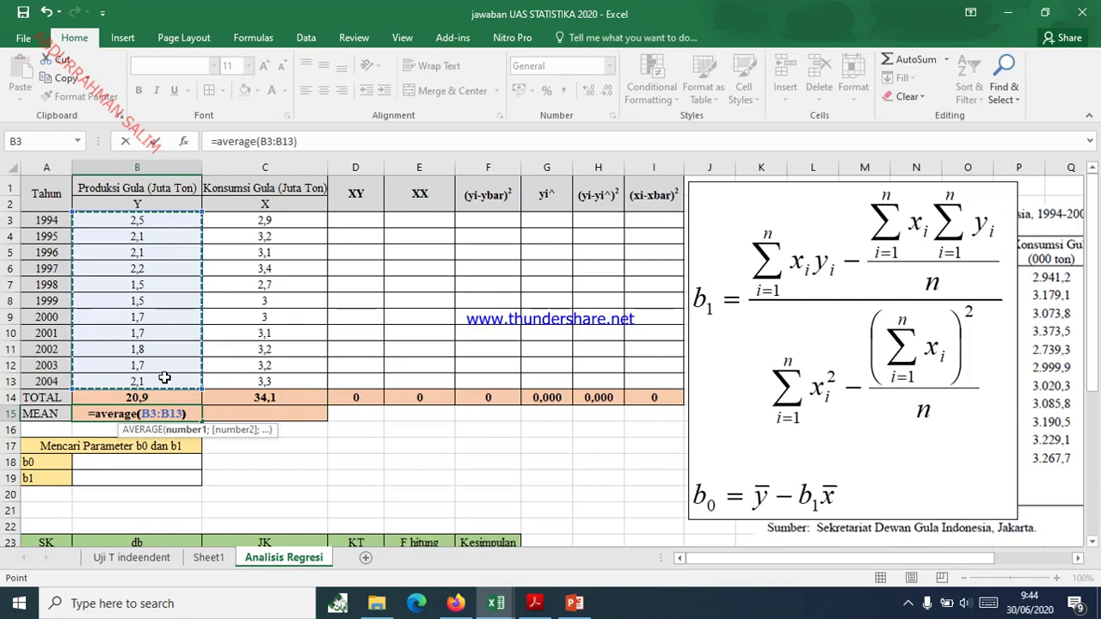
pyautogui.press('Return')
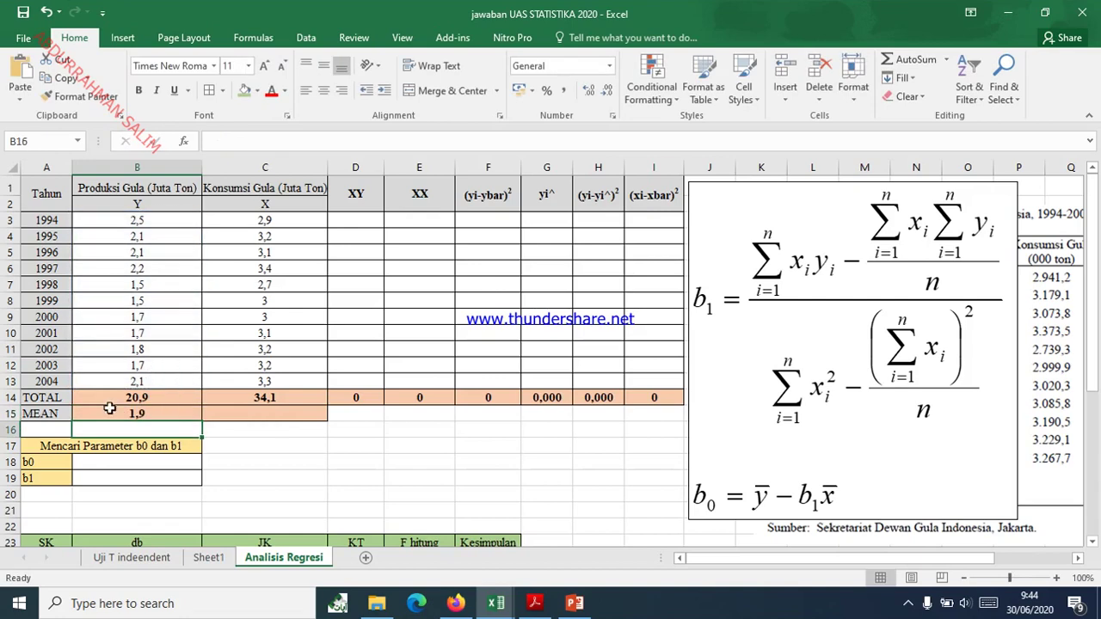
pyautogui.click(143, 413)
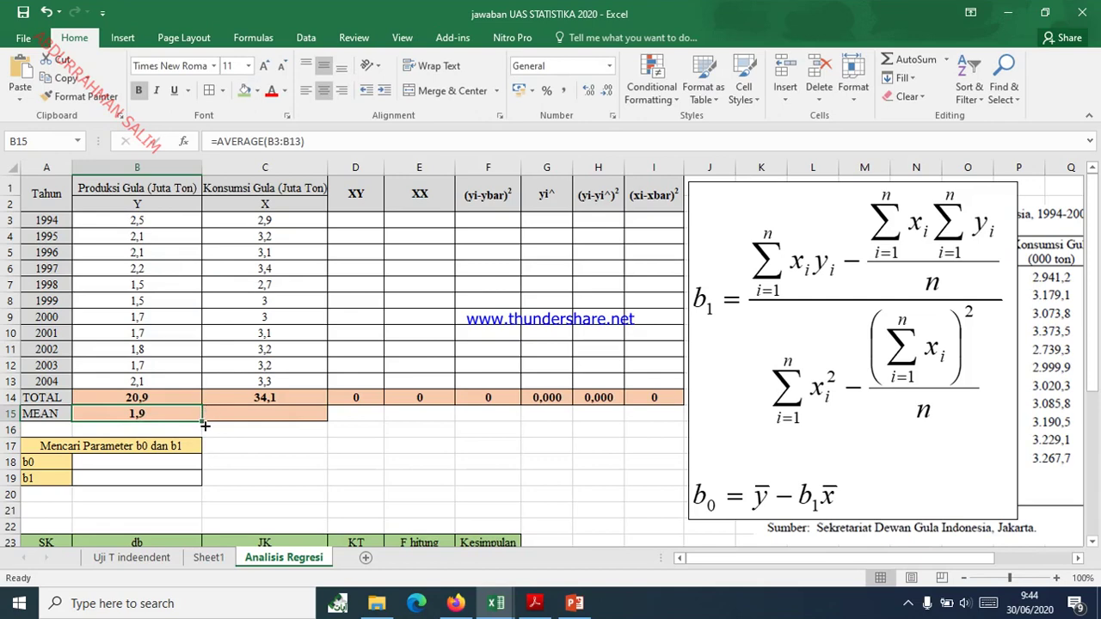
pyautogui.moveTo(202, 424); pyautogui.dragTo(202, 423)
pyautogui.moveTo(266, 416); pyautogui.dragTo(280, 417)
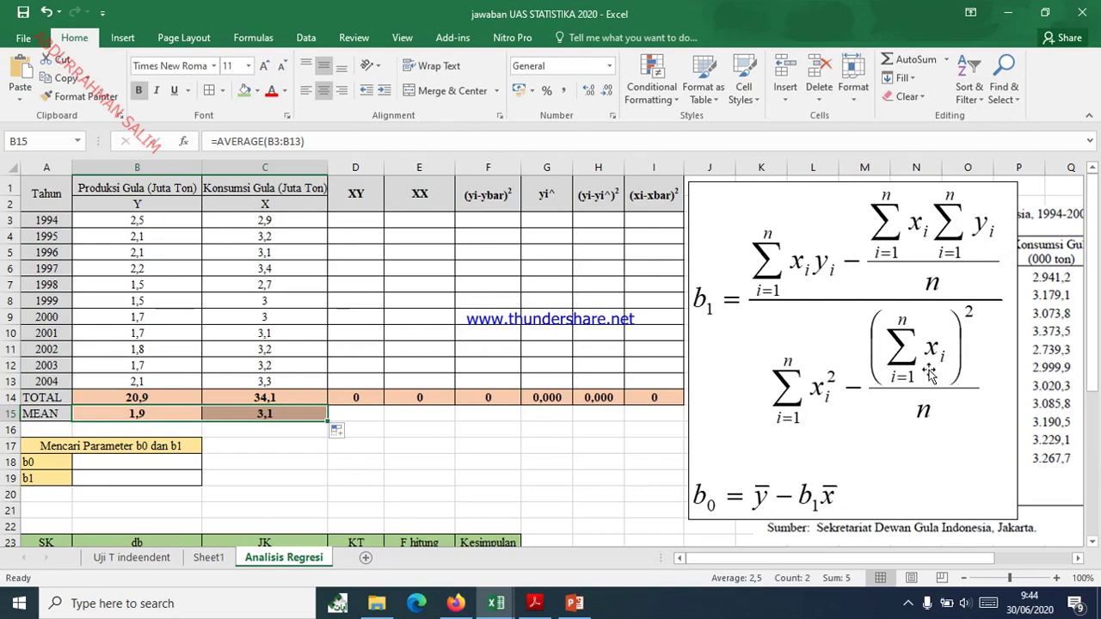
# - Compute the XY products with =C3*B3 in D3 and fill the formula down to D13
pyautogui.click(363, 221)
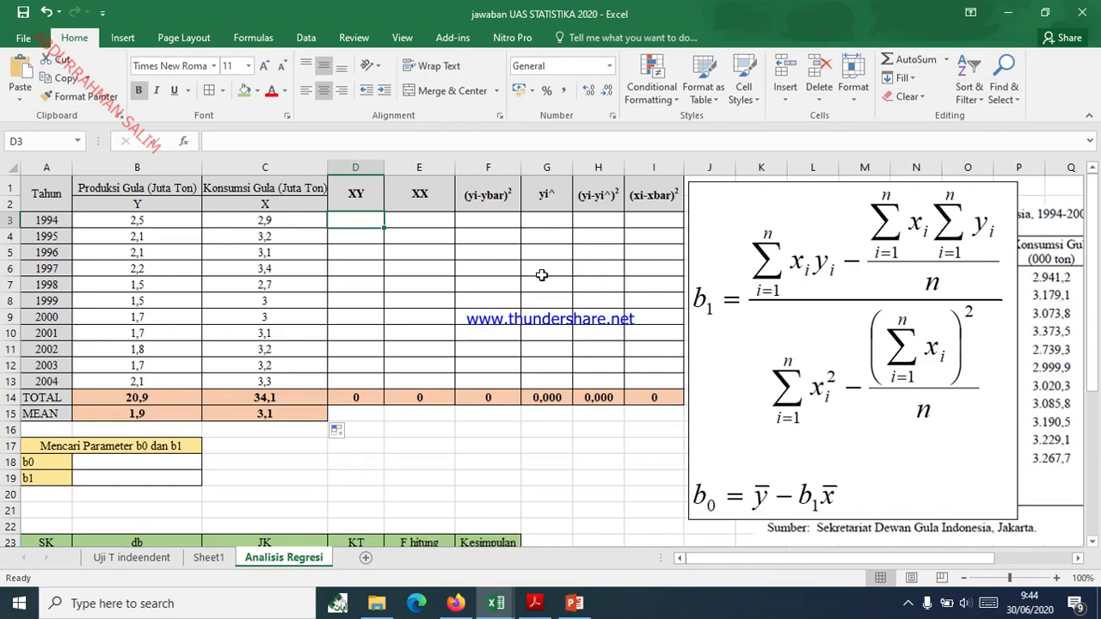
pyautogui.write('=')
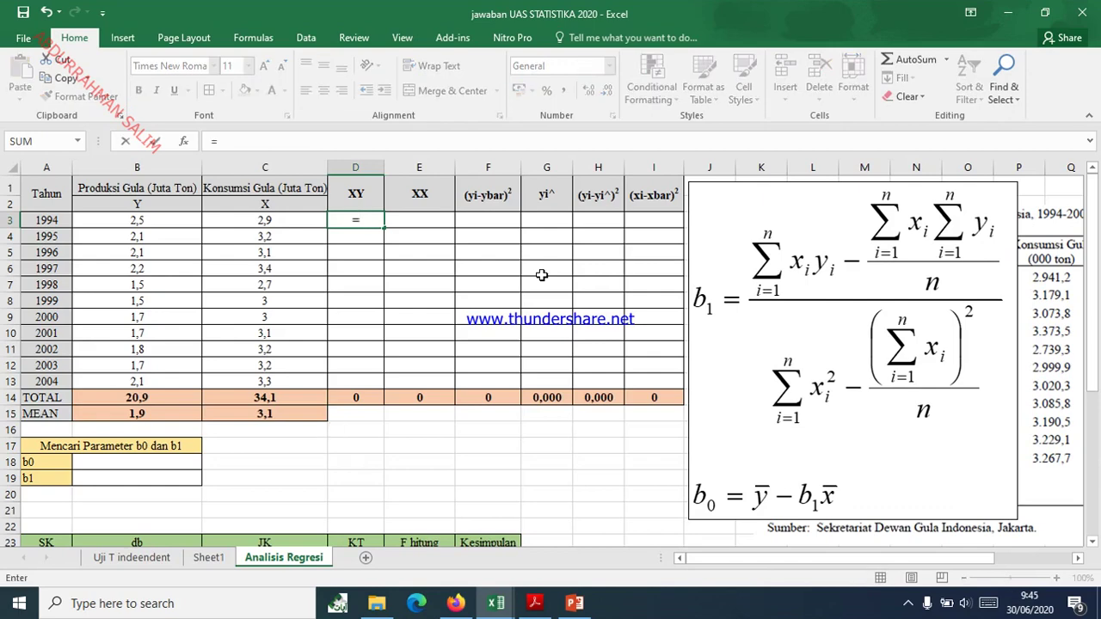
pyautogui.click(272, 221)
pyautogui.write('*')
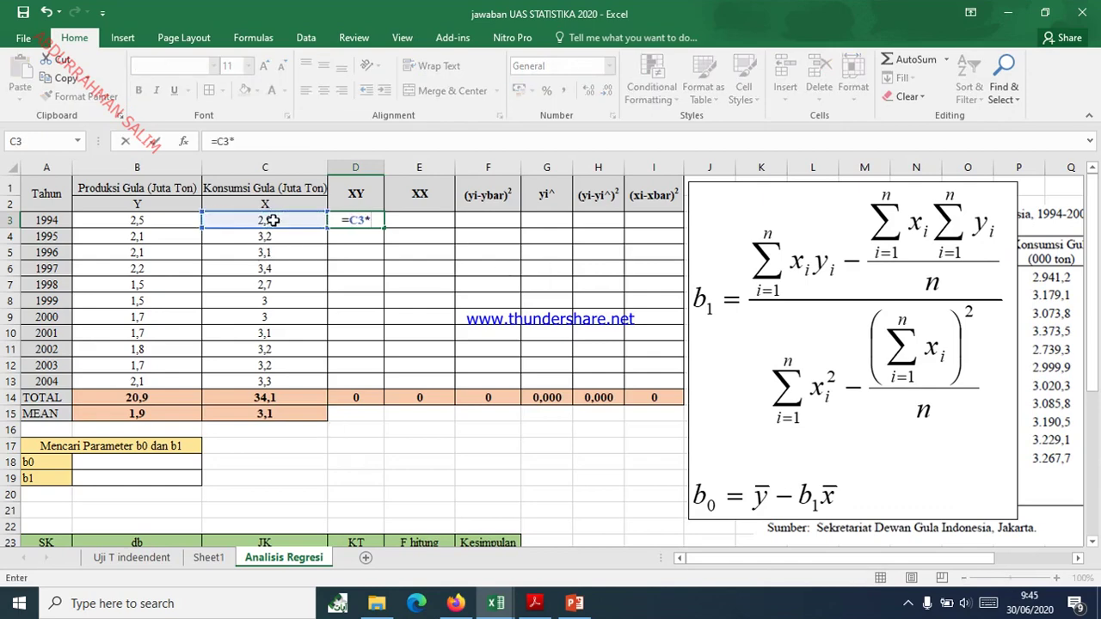
pyautogui.click(156, 218)
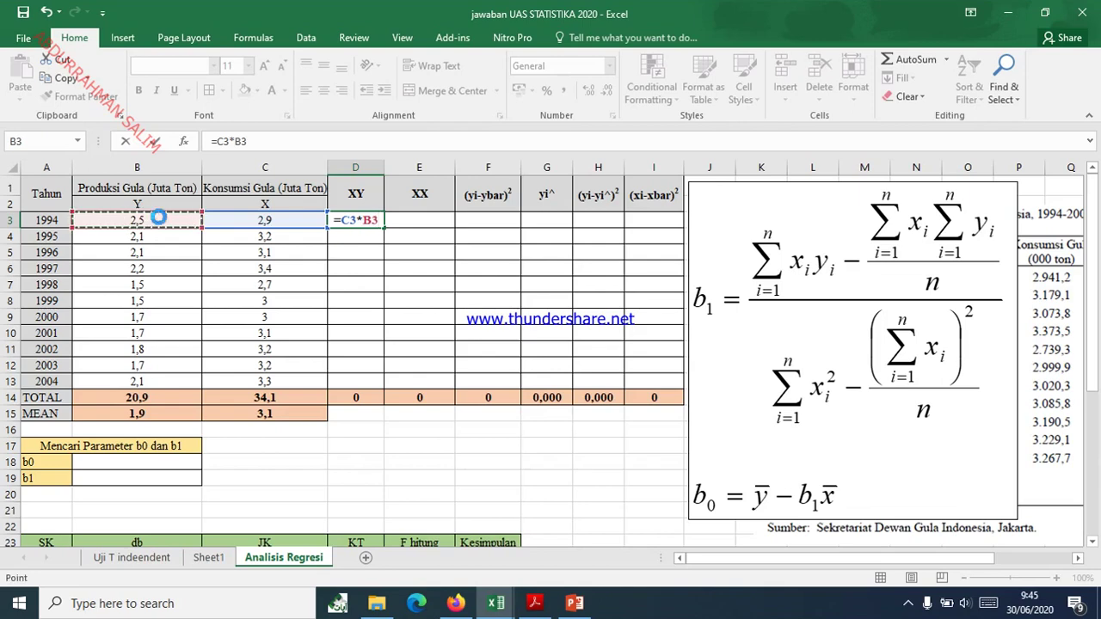
pyautogui.press('Return')
pyautogui.click(365, 220)
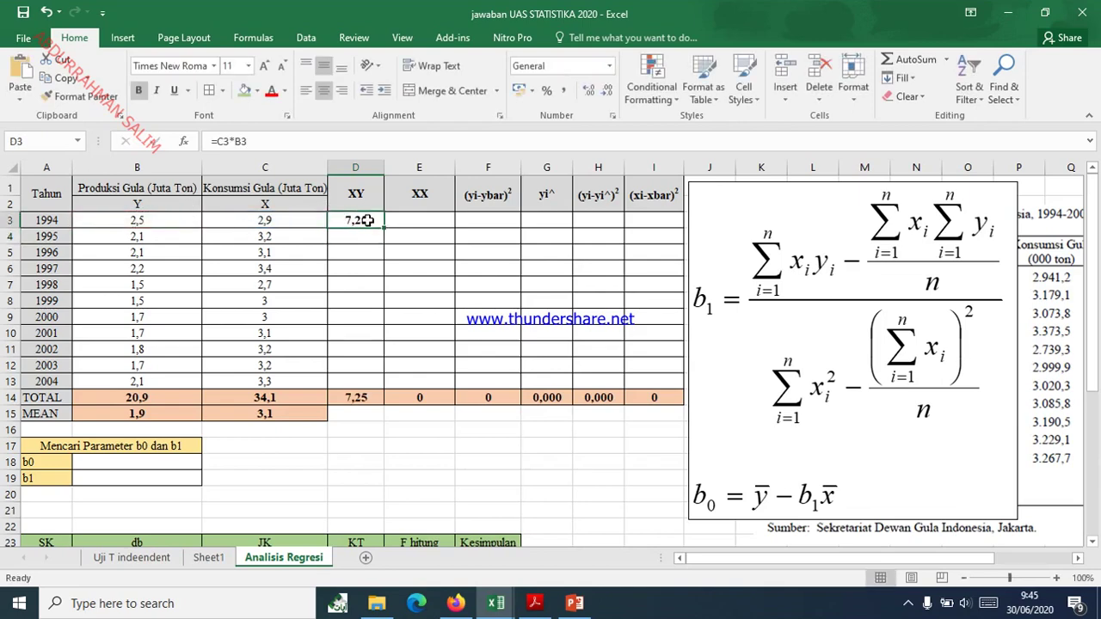
pyautogui.moveTo(383, 229); pyautogui.dragTo(377, 384)
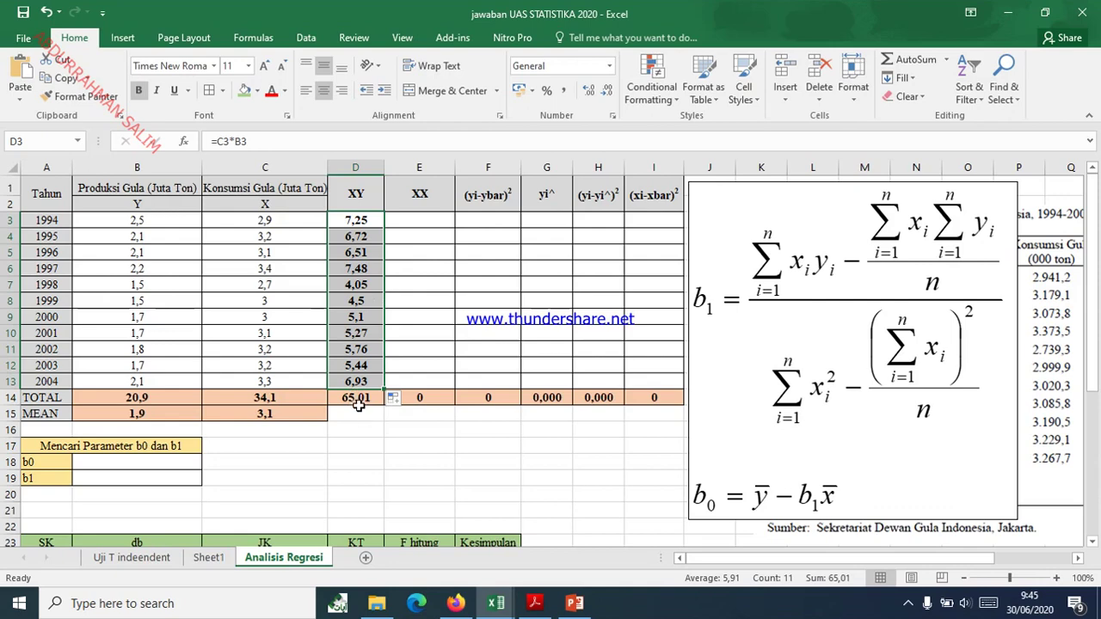
# - Compute the squared X values with =C3^2 in E3 and fill the formula down to E13
pyautogui.click(425, 219)
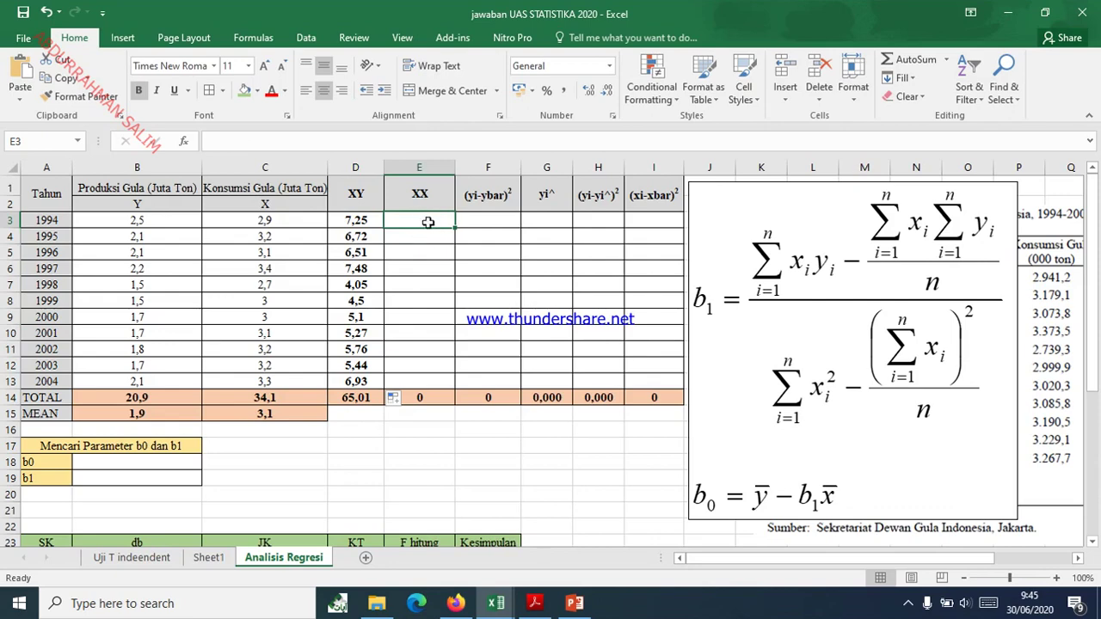
pyautogui.write('=')
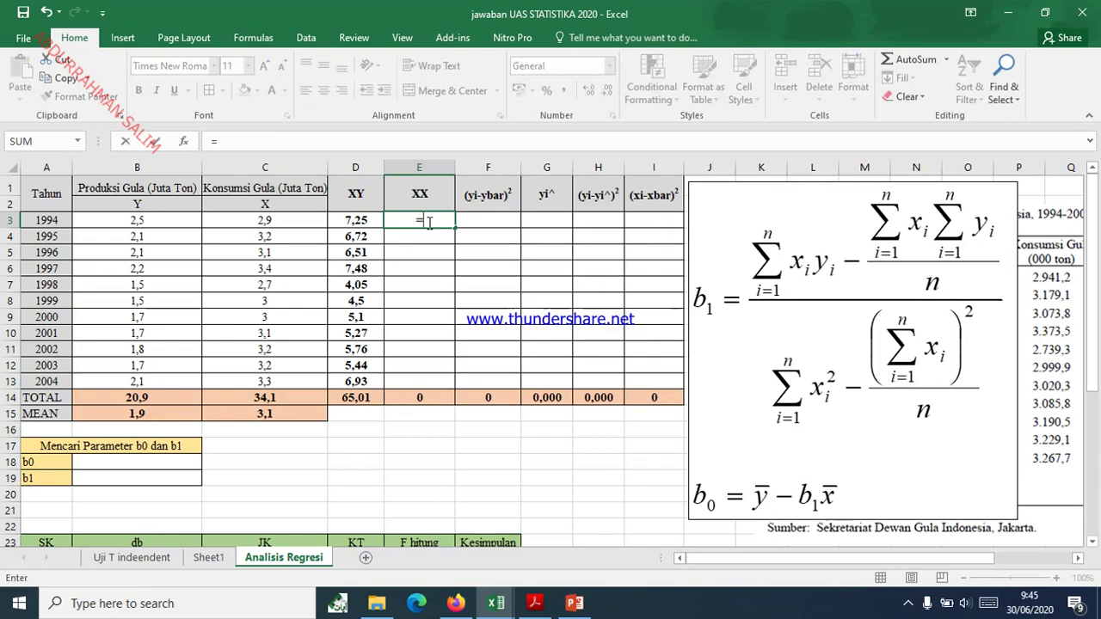
pyautogui.click(279, 221)
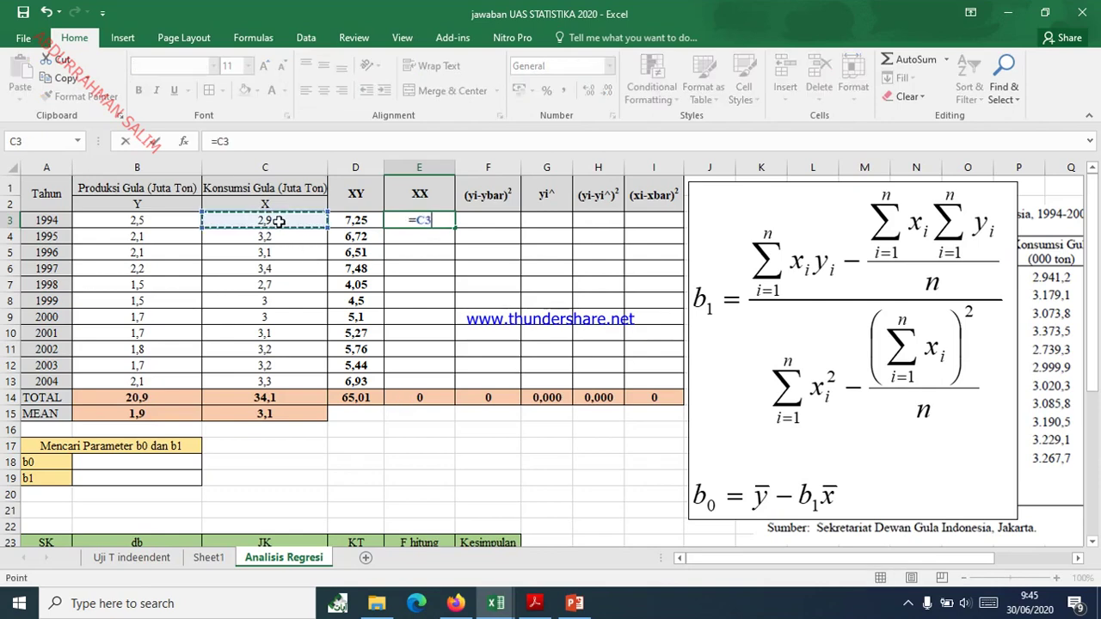
pyautogui.write('^2')
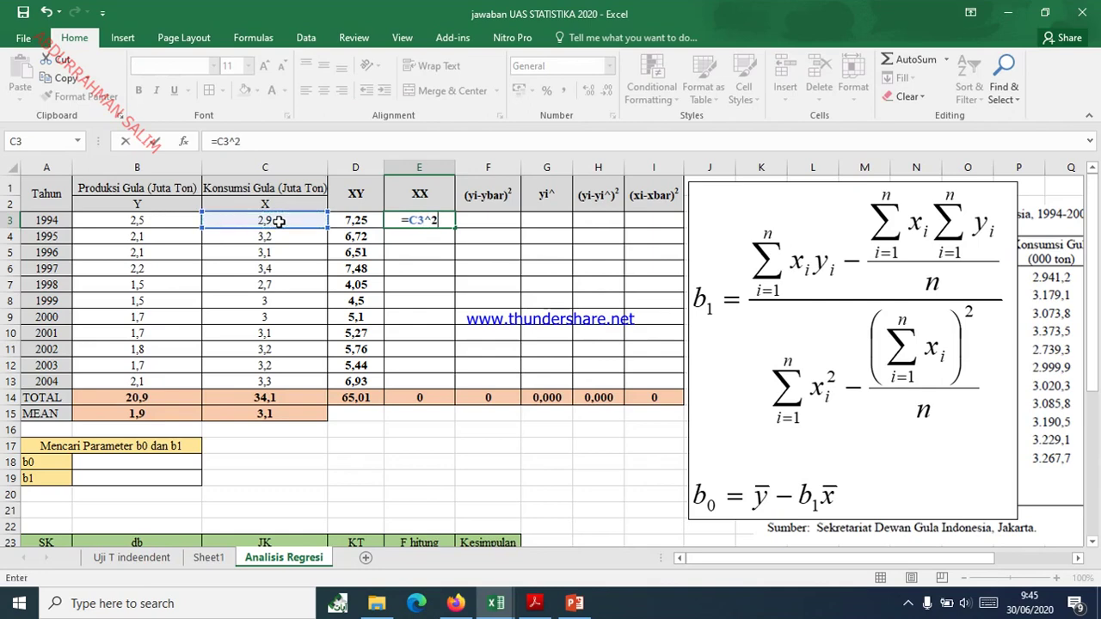
pyautogui.press('Return')
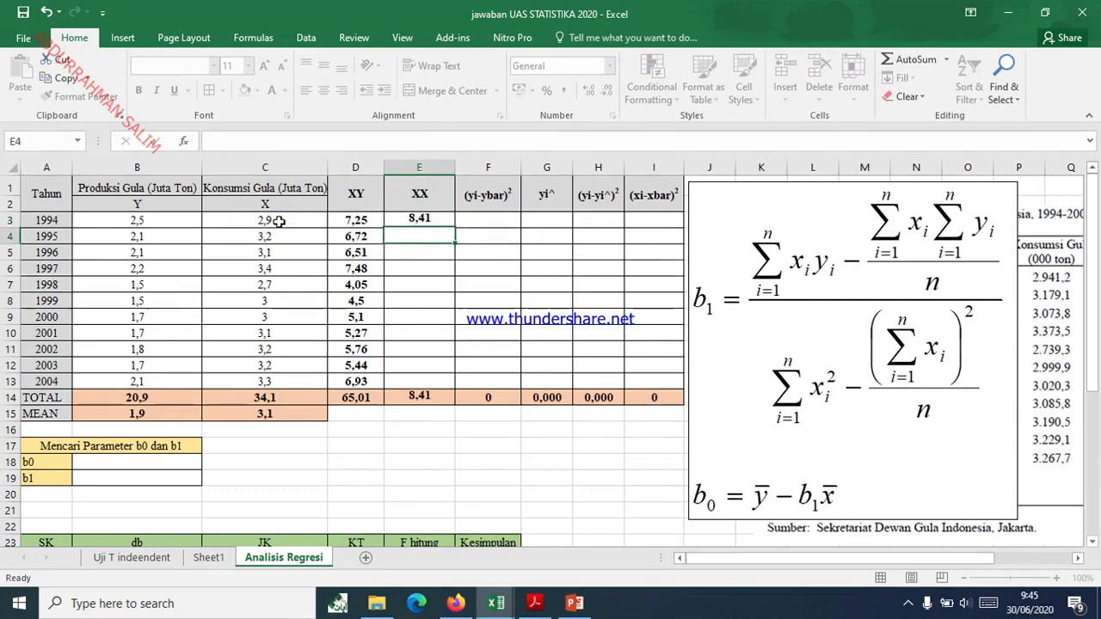
pyautogui.click(449, 222)
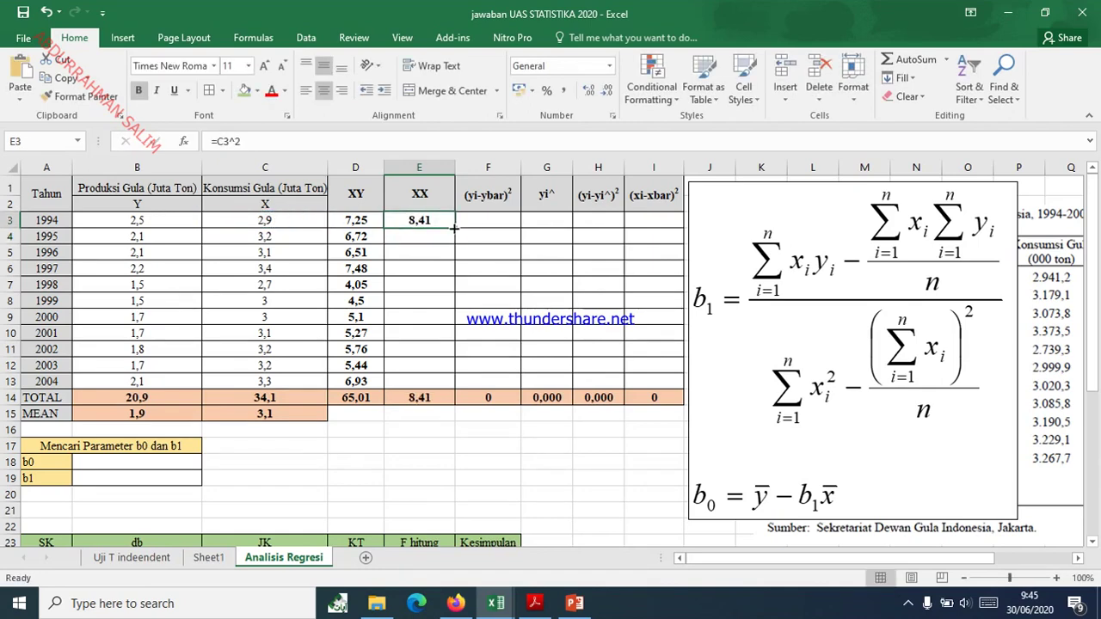
pyautogui.moveTo(455, 228); pyautogui.dragTo(461, 388)
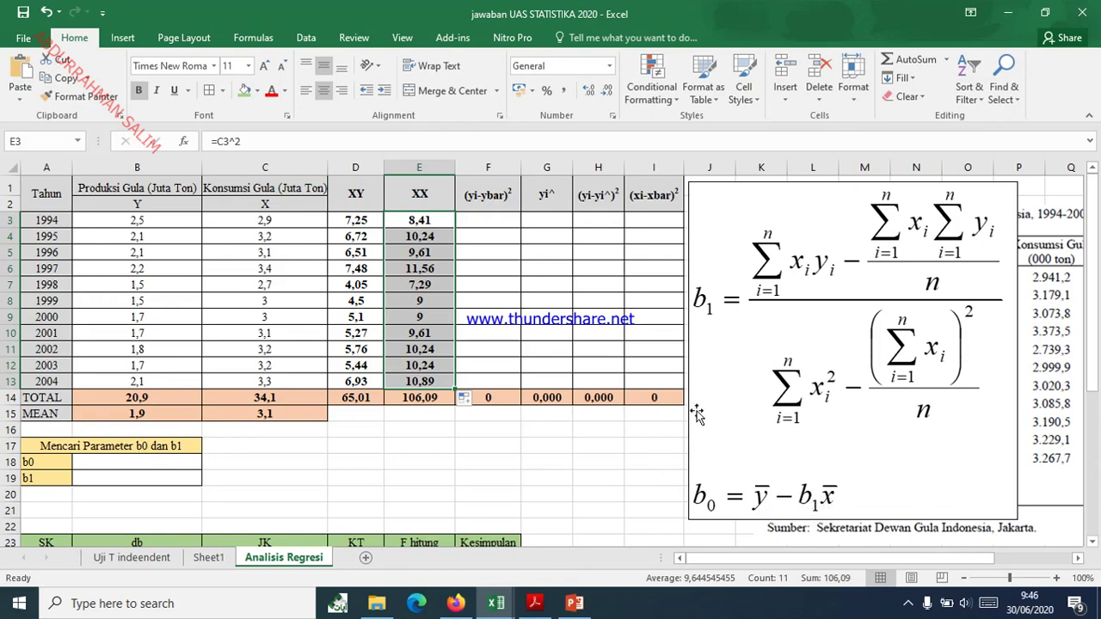
# - Begin the b1 formula in B19 with the numerator =((D14-(C14*B14/11)), using the XY, X and Y totals
pyautogui.click(128, 477)
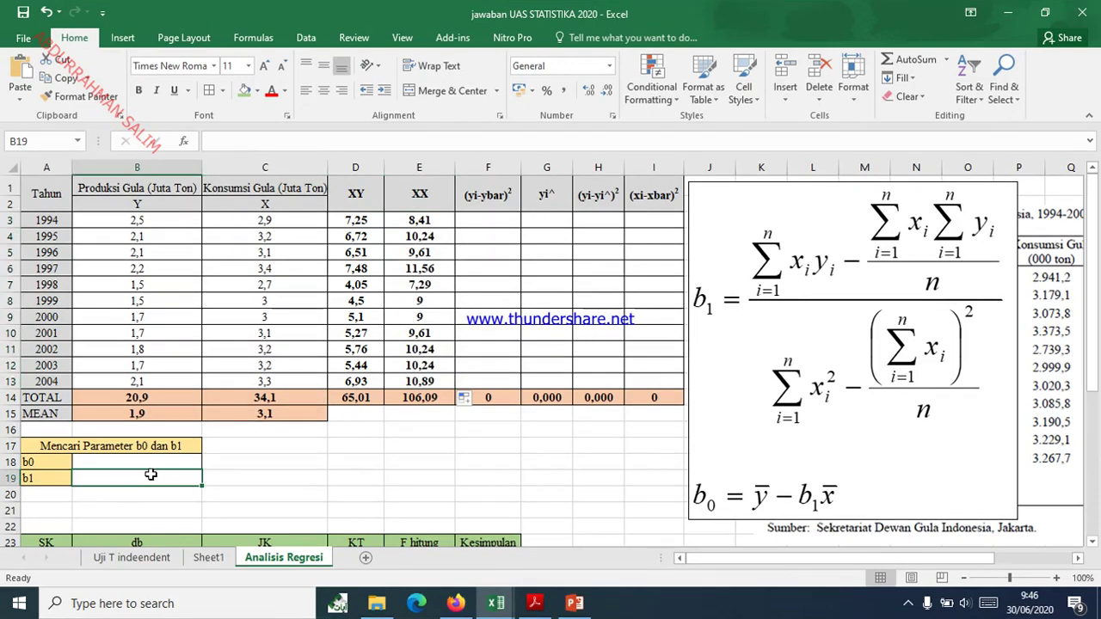
pyautogui.write('=')
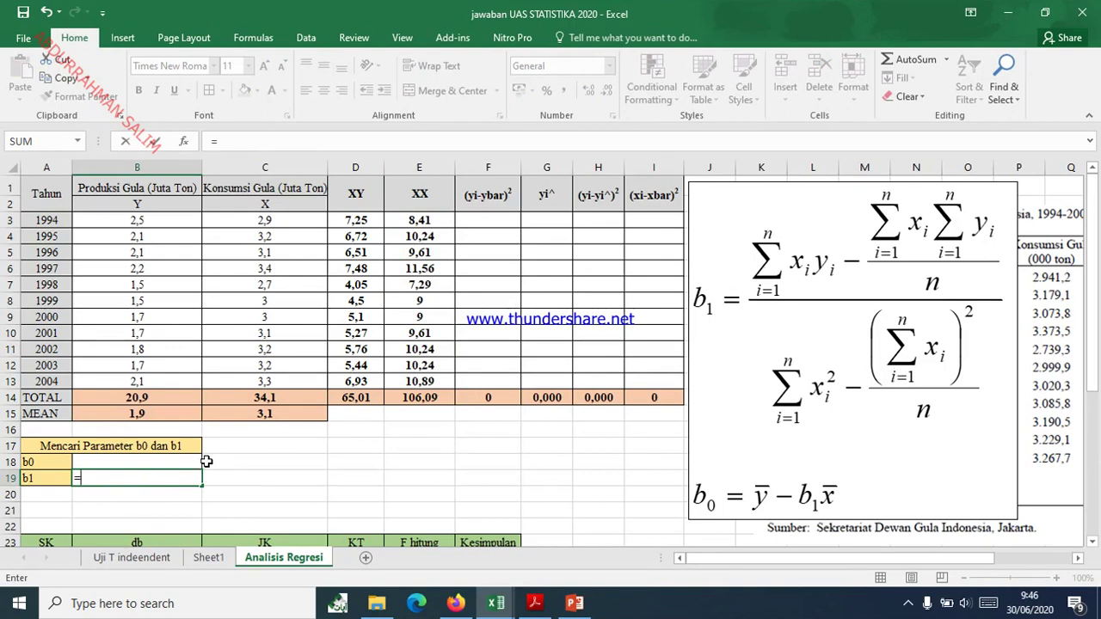
pyautogui.write('((')
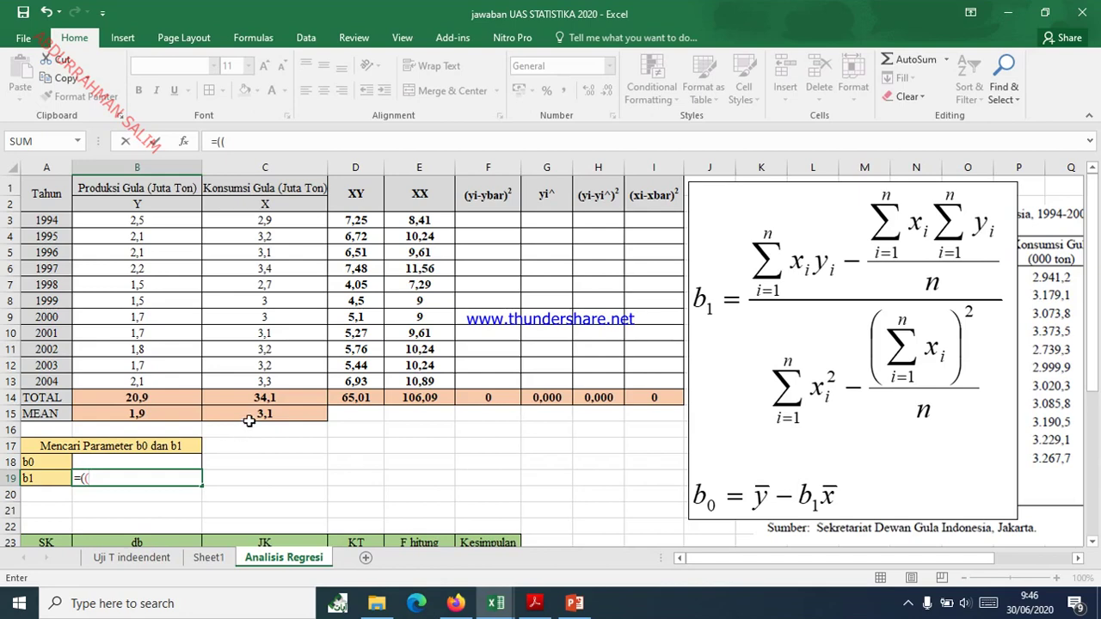
pyautogui.click(365, 397)
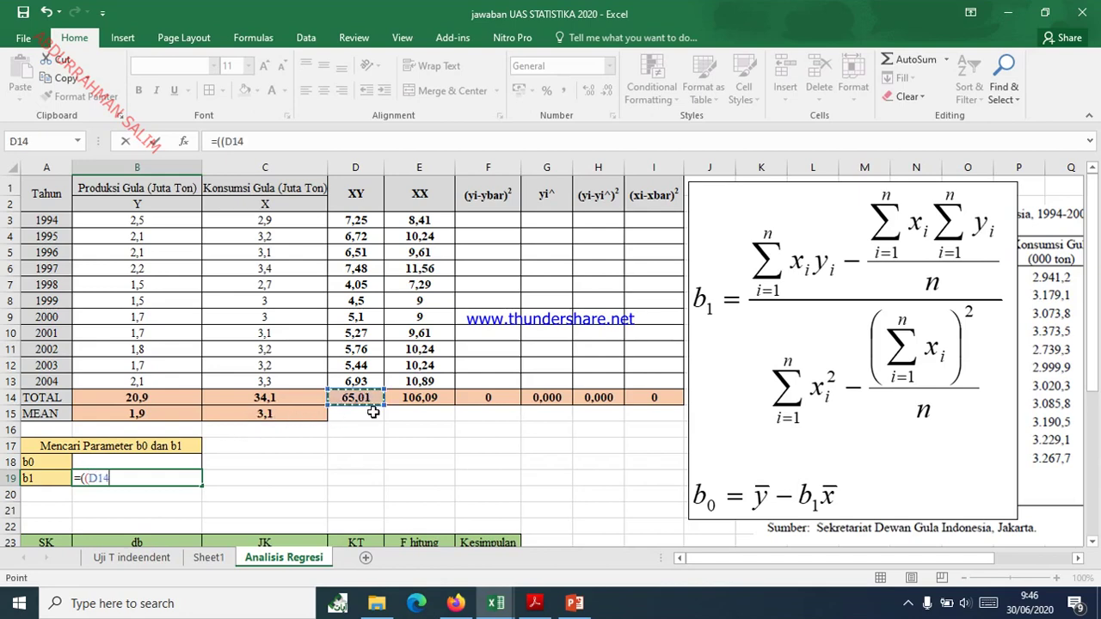
pyautogui.write('-(')
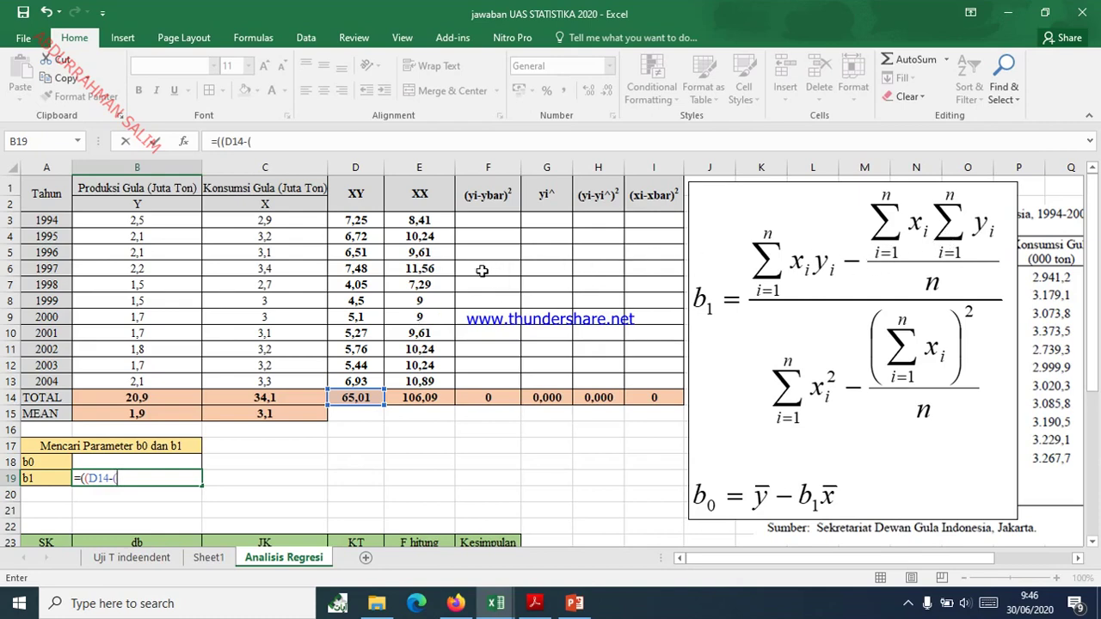
pyautogui.click(258, 413)
pyautogui.write('*')
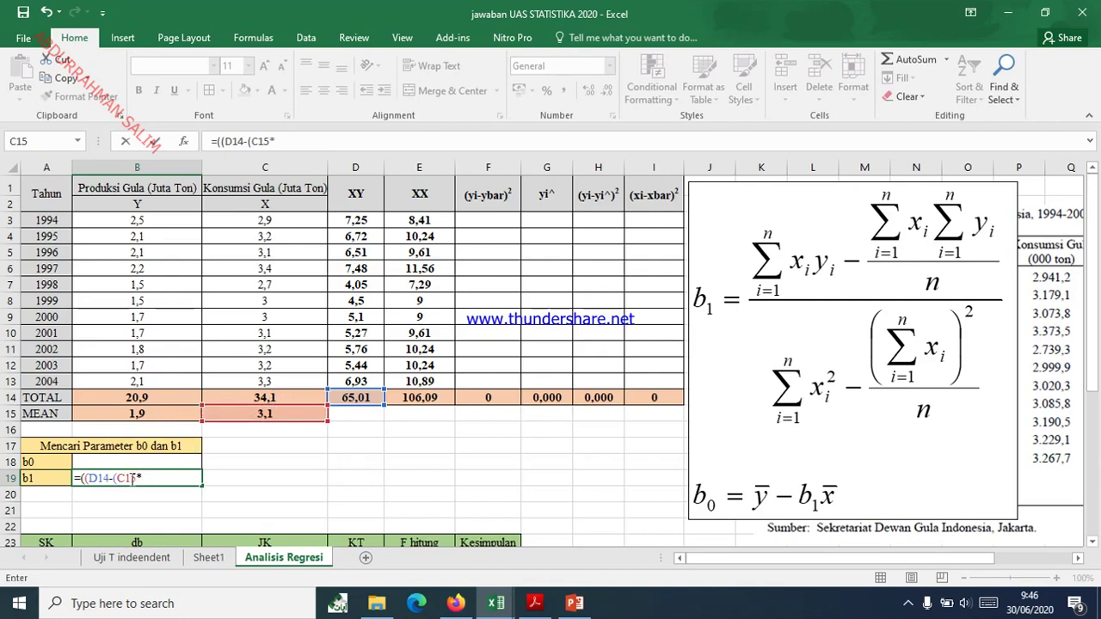
pyautogui.click(134, 478)
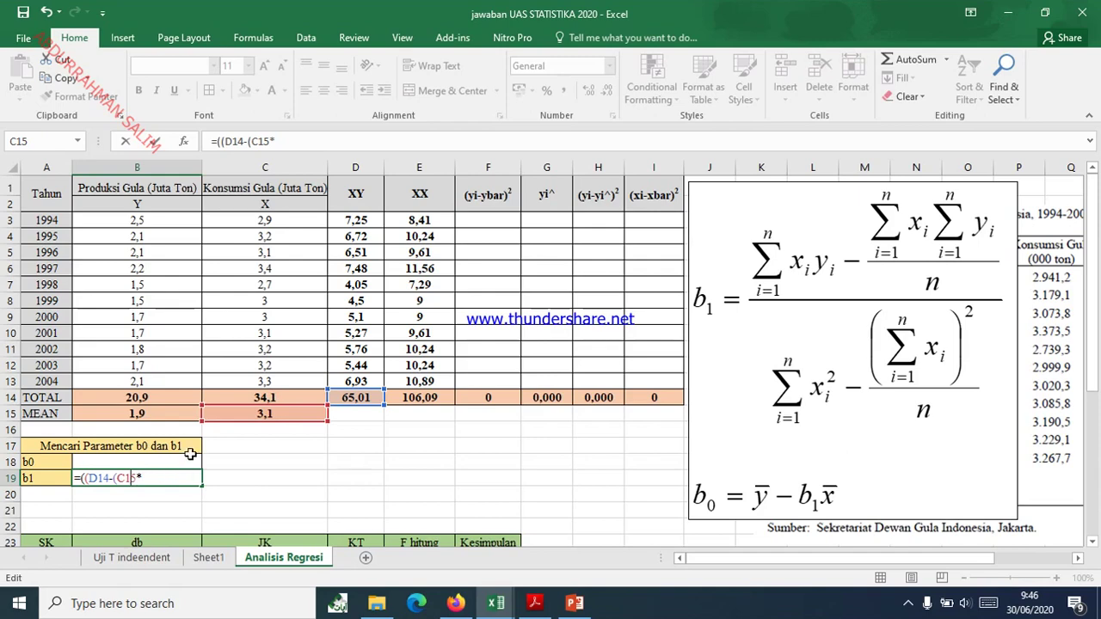
pyautogui.click(263, 397)
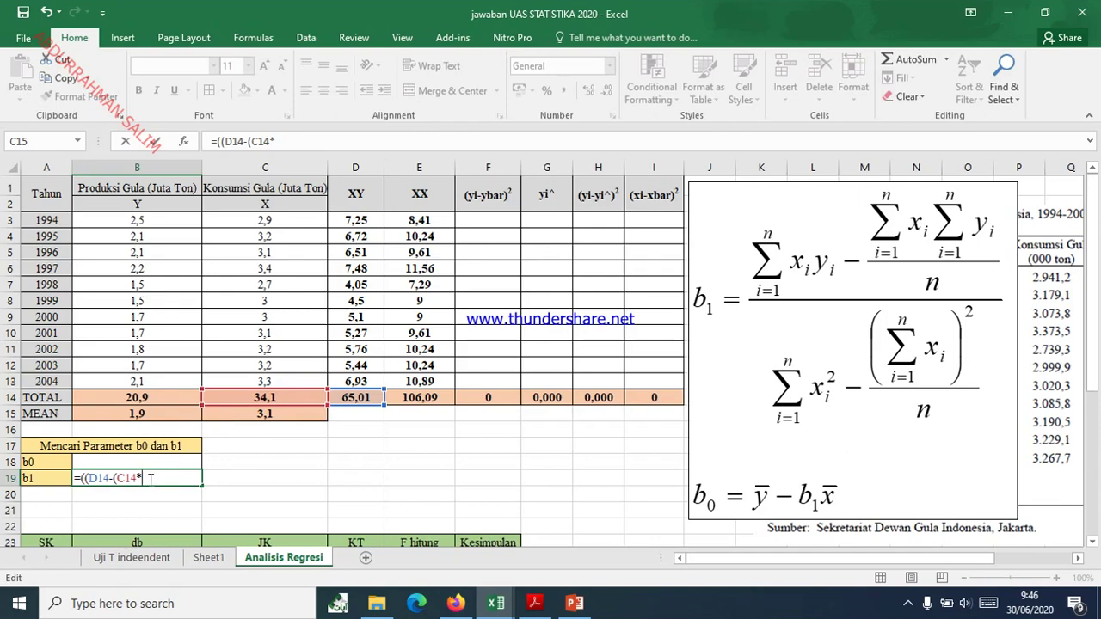
pyautogui.write('*')
pyautogui.click(129, 397)
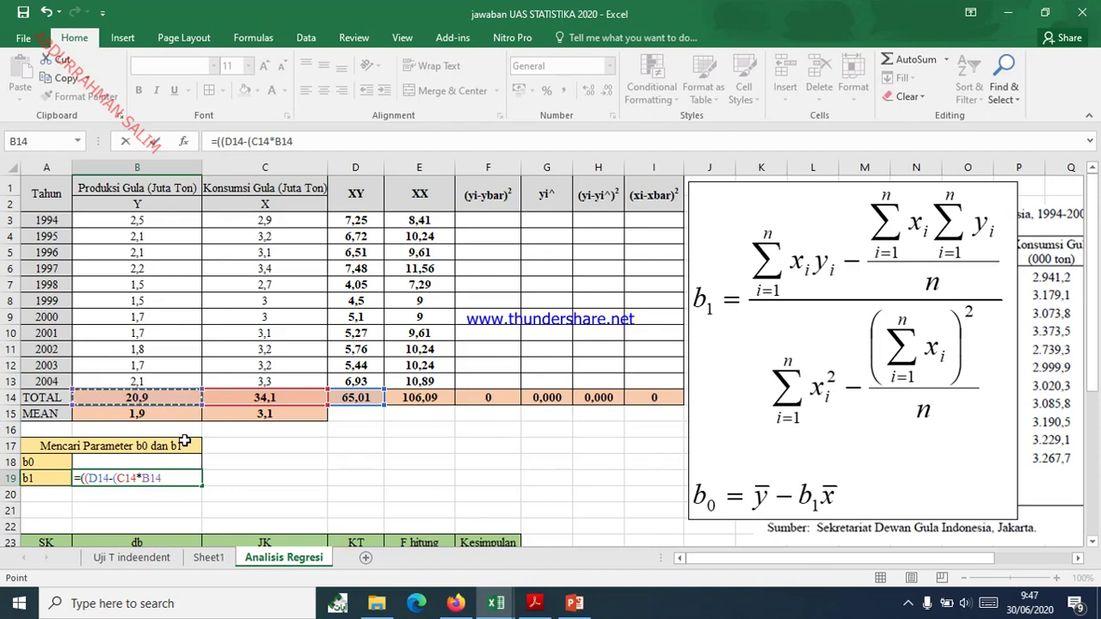
pyautogui.write('/11')
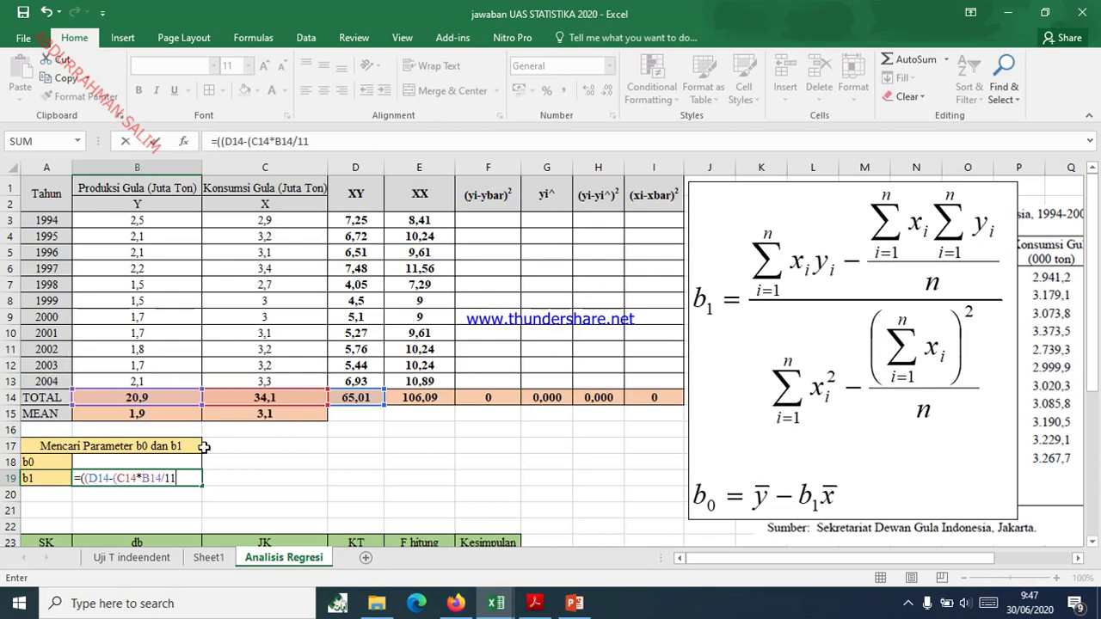
pyautogui.write(')')
# - Complete the b1 formula in B19 by dividing the numerator by (E14-C14^2/11) and closing the outer parenthesis
pyautogui.write('/')
pyautogui.click(416, 398)
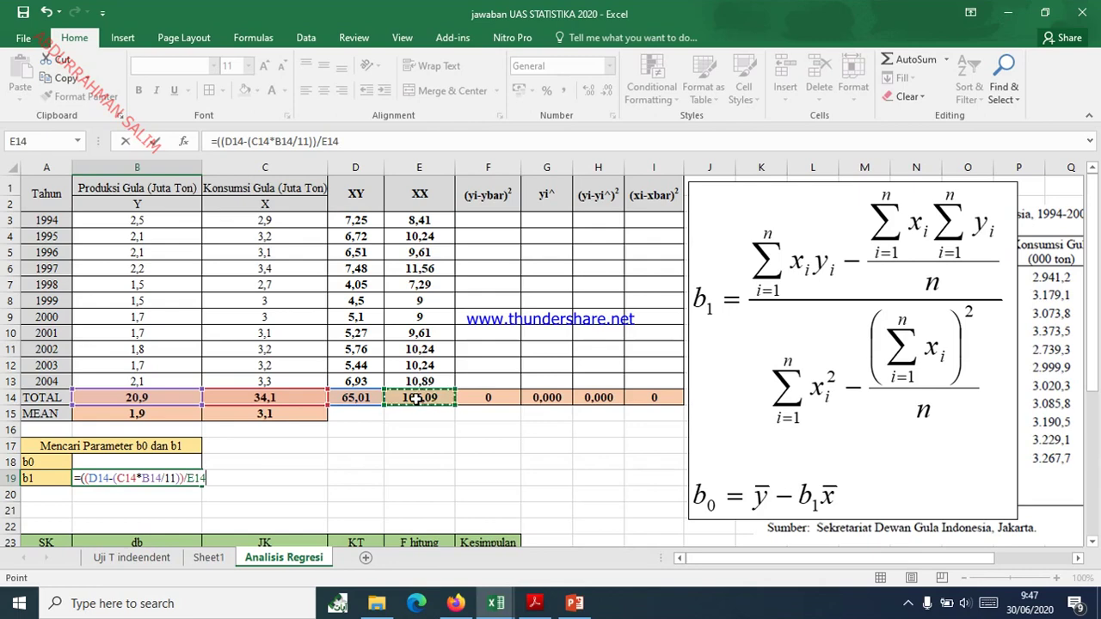
pyautogui.click(187, 477)
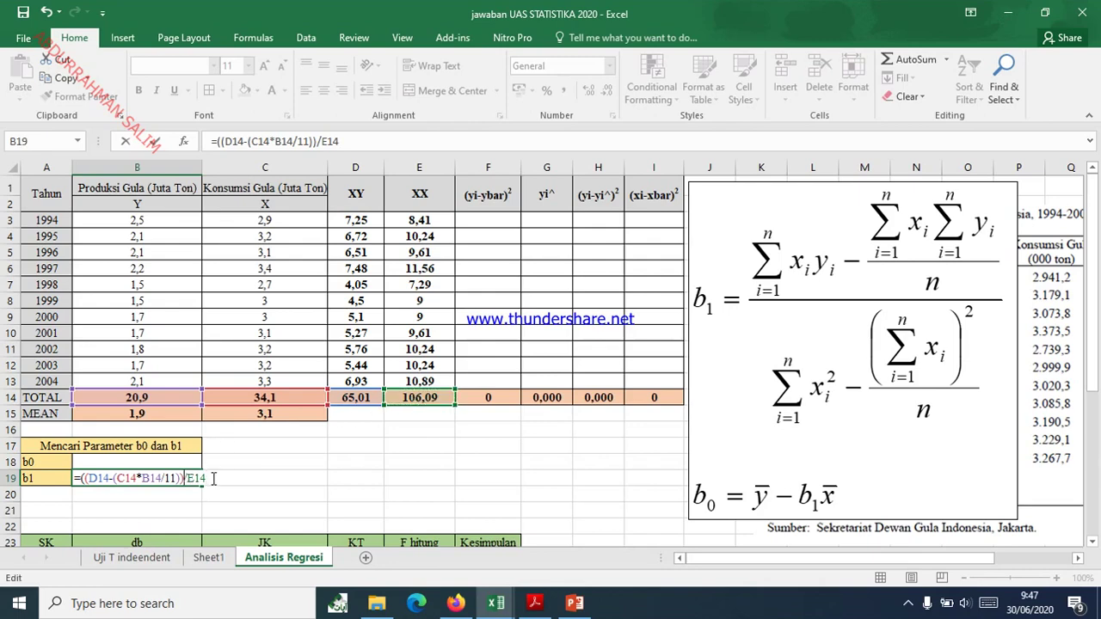
pyautogui.write('(')
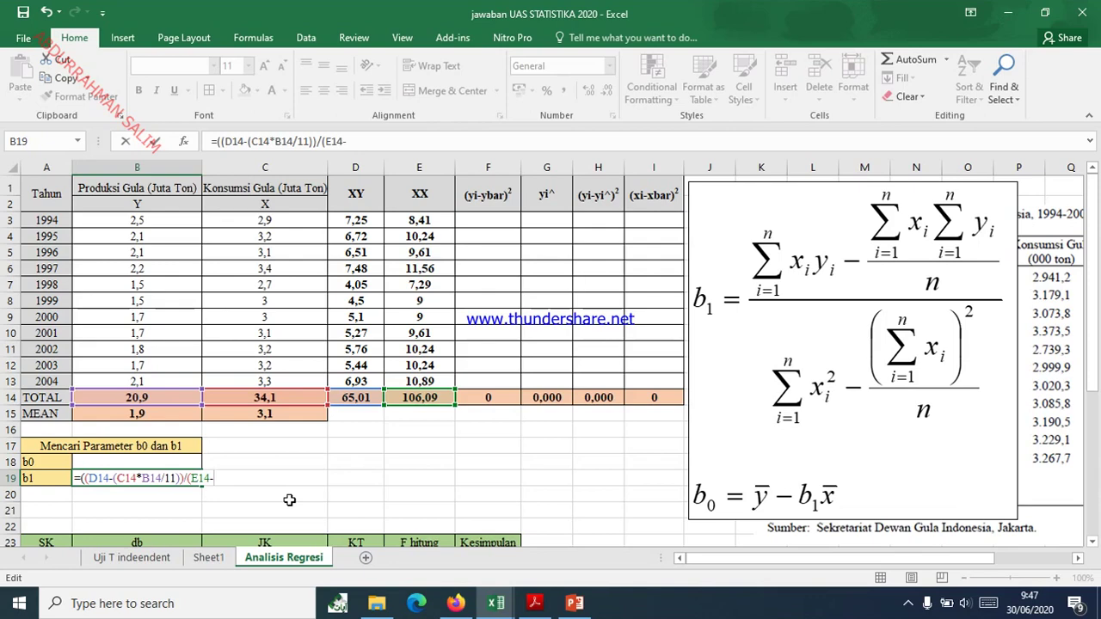
pyautogui.click(280, 401)
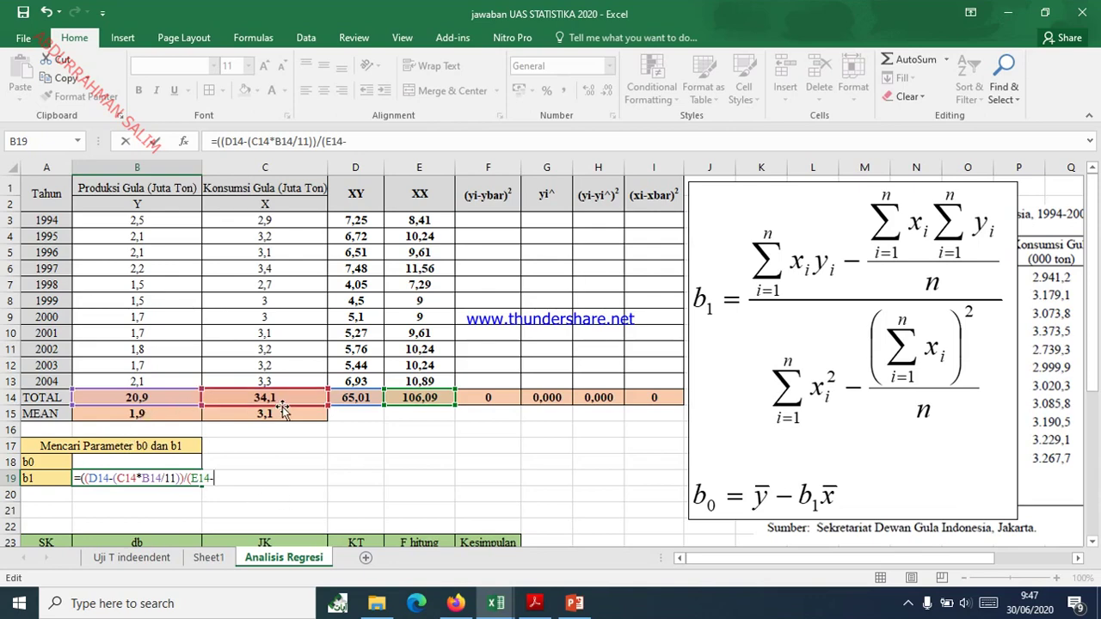
pyautogui.click(283, 401)
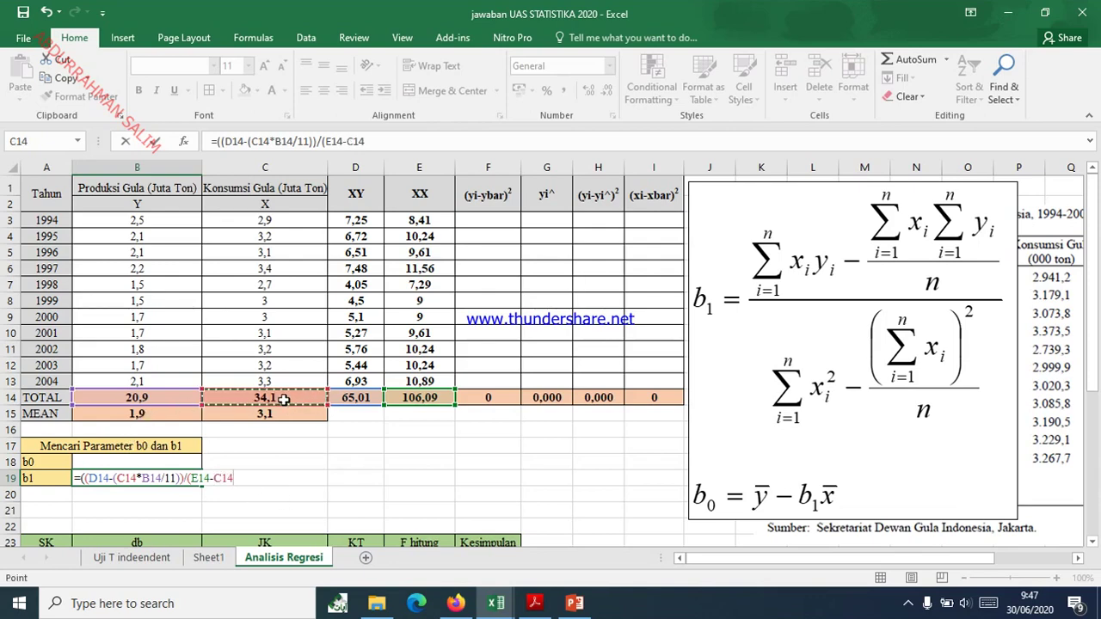
pyautogui.write('^2/')
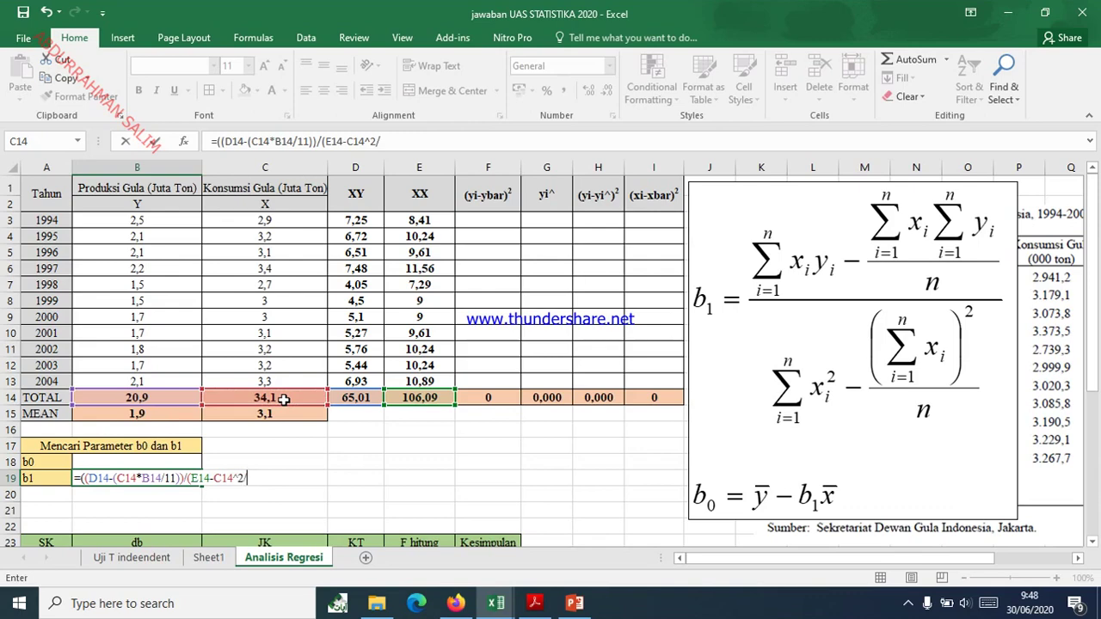
pyautogui.write('11')
pyautogui.write(')')
pyautogui.press('Return')
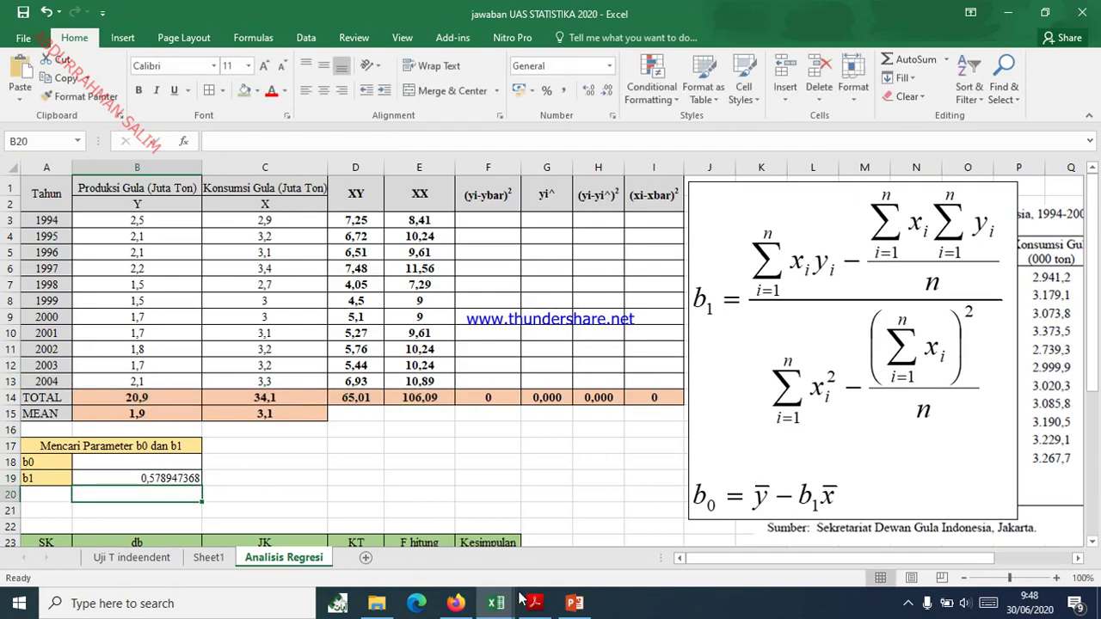
# - Reduce the displayed precision of the b1 value in B19 to three decimal places
pyautogui.moveTo(497, 602)
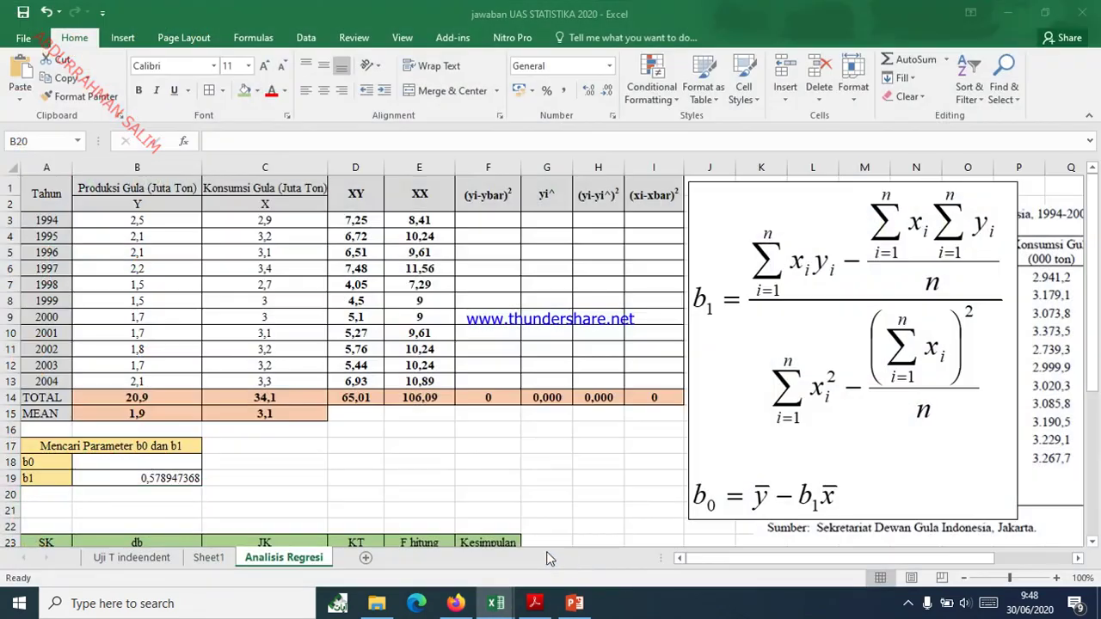
pyautogui.click(151, 480)
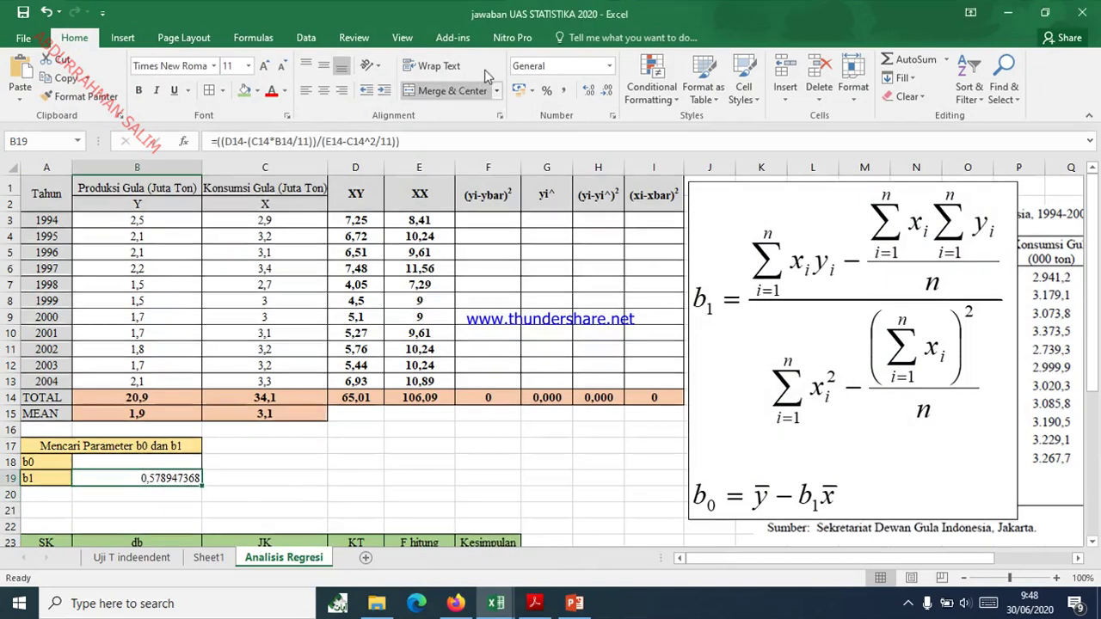
pyautogui.click(607, 91)
pyautogui.click(607, 91)
pyautogui.click(607, 92)
pyautogui.click(608, 91)
pyautogui.click(608, 91)
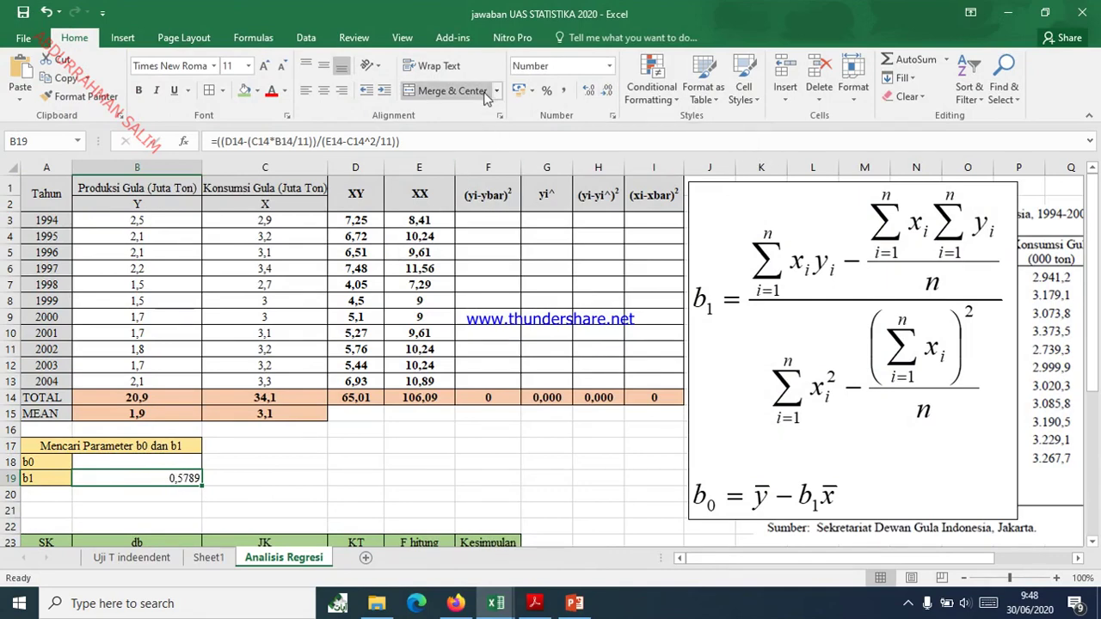
pyautogui.click(607, 91)
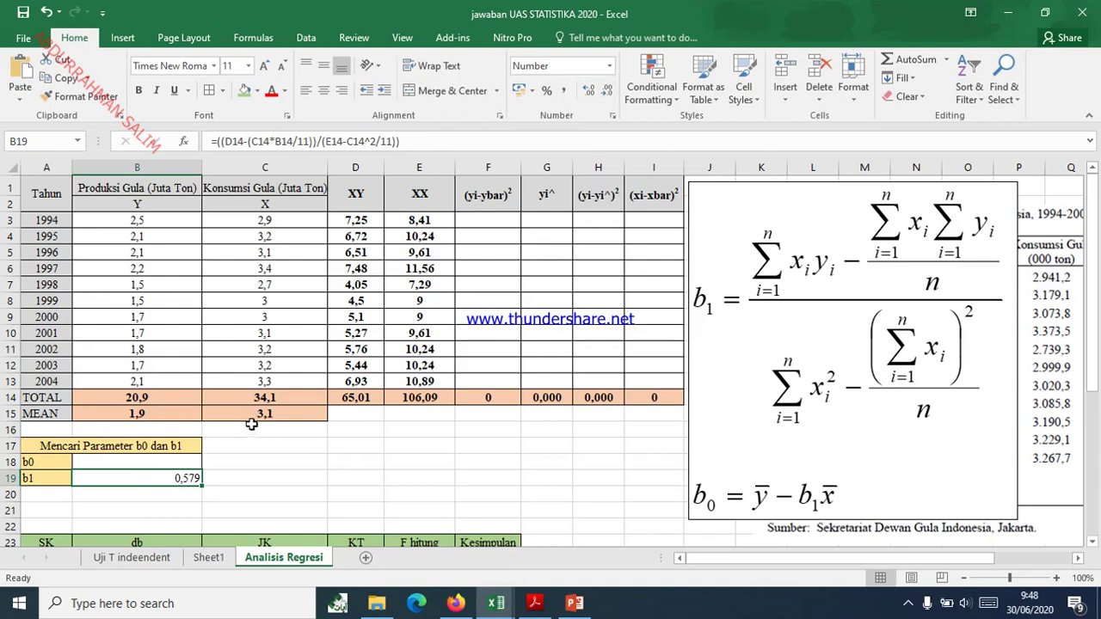
# - Calculate parameter b0 in B18 with the formula =B15-B19*C15
pyautogui.click(174, 464)
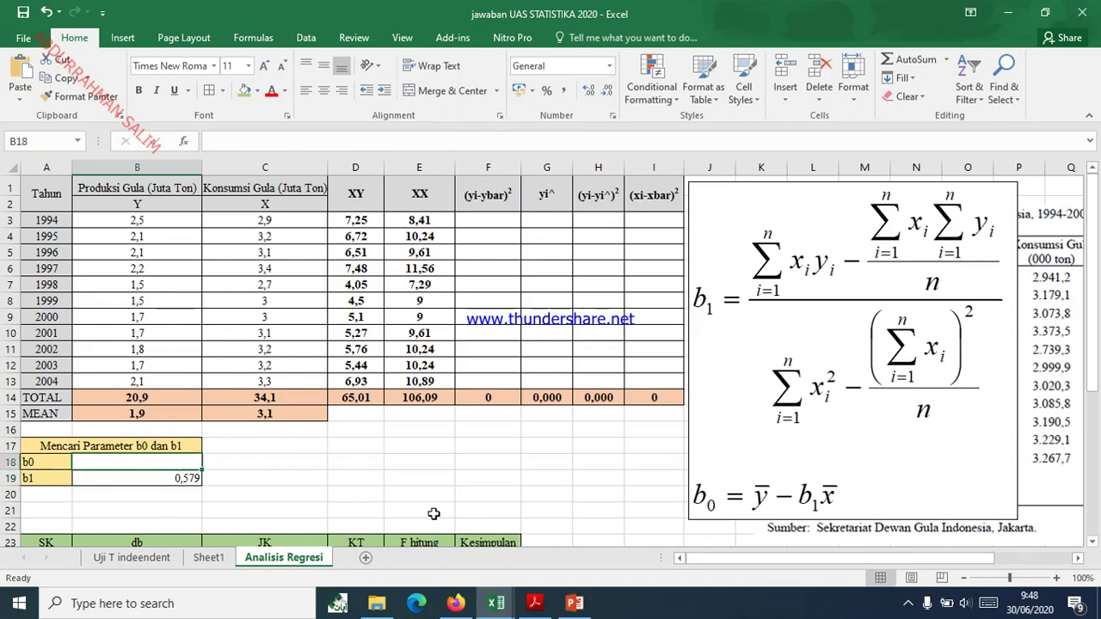
pyautogui.write('=')
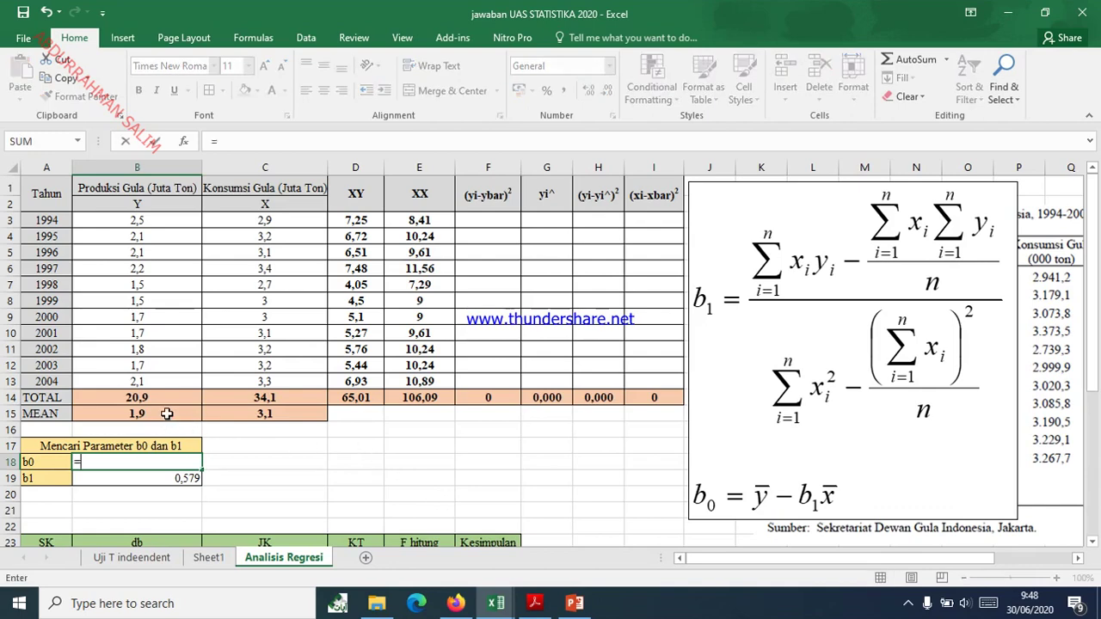
pyautogui.click(168, 417)
pyautogui.write('-')
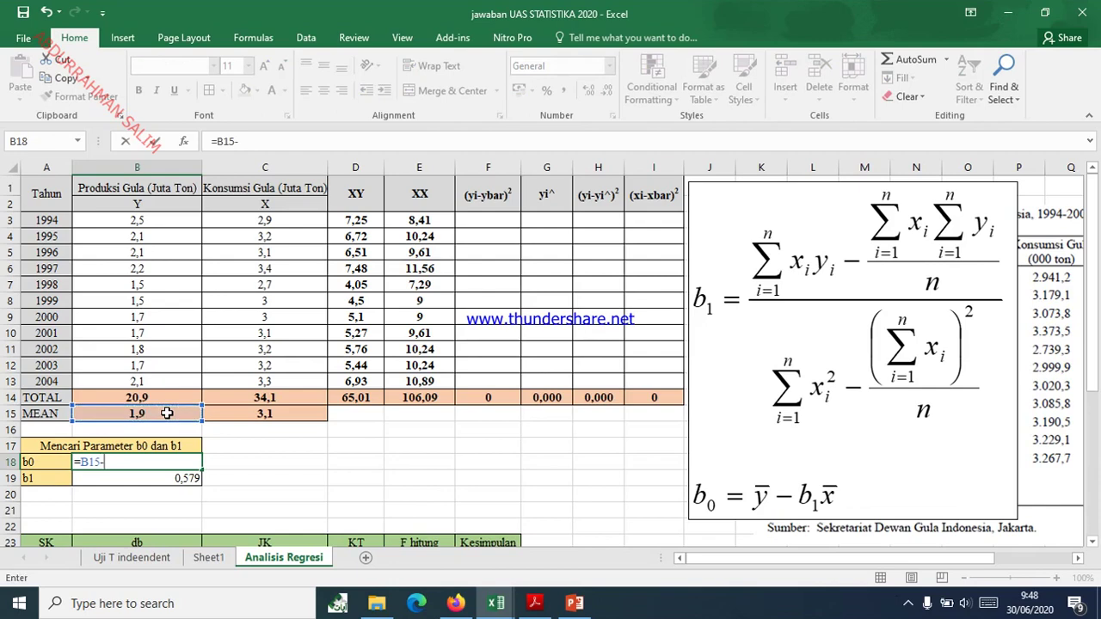
pyautogui.click(153, 477)
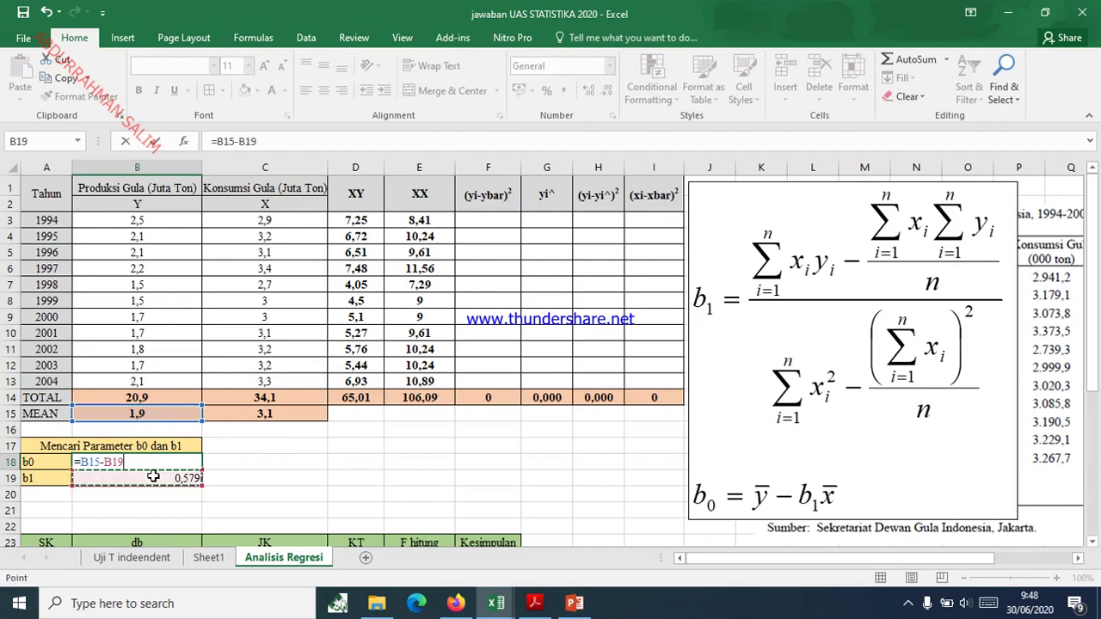
pyautogui.write('*')
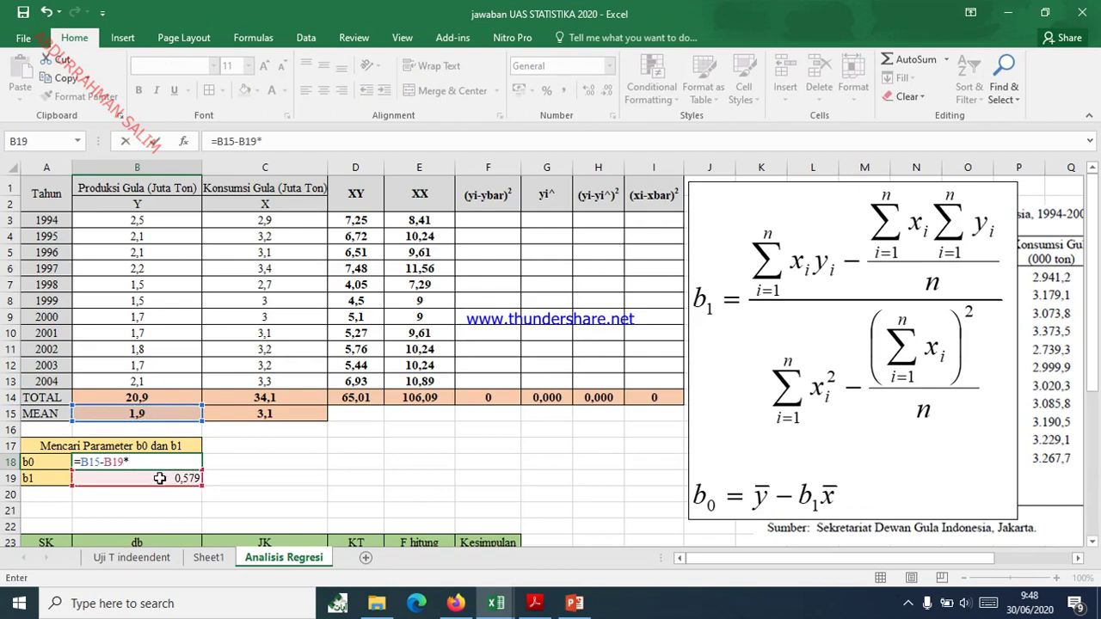
pyautogui.click(257, 411)
pyautogui.press('Return')
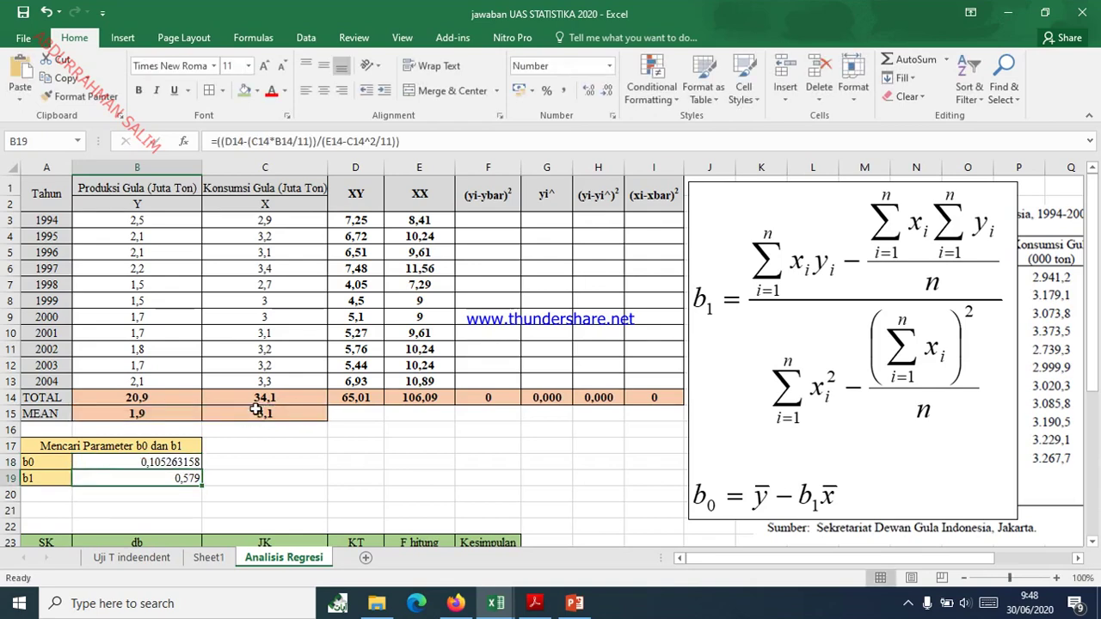
# - Reduce the displayed precision of the b0 value in B18 to three decimal places
pyautogui.click(172, 463)
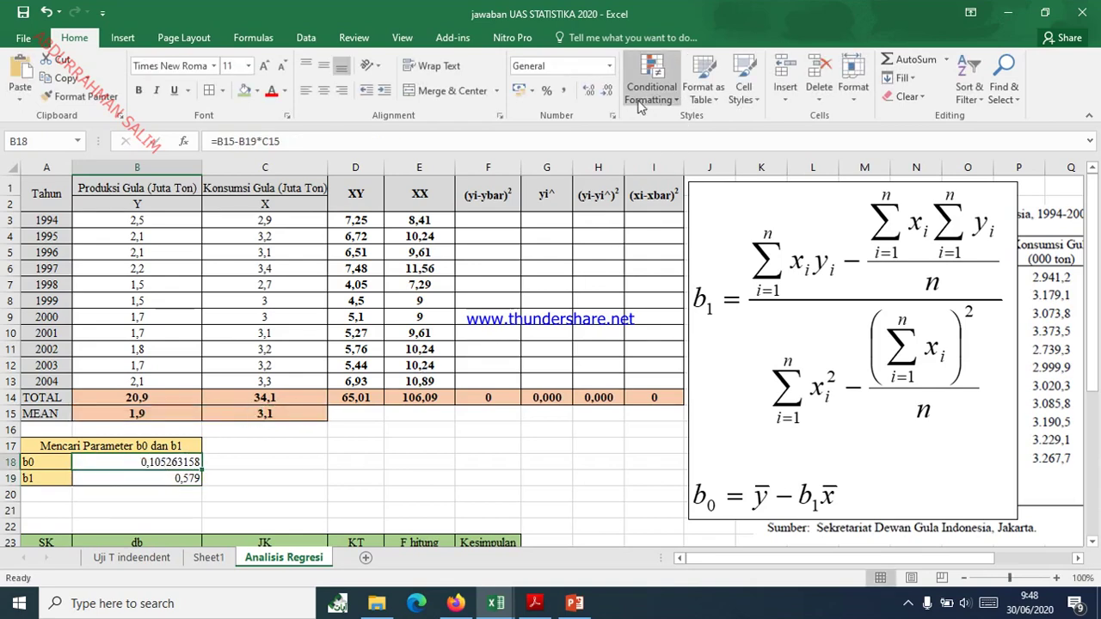
pyautogui.click(607, 92)
pyautogui.click(608, 92)
pyautogui.click(607, 92)
pyautogui.click(608, 92)
pyautogui.click(607, 92)
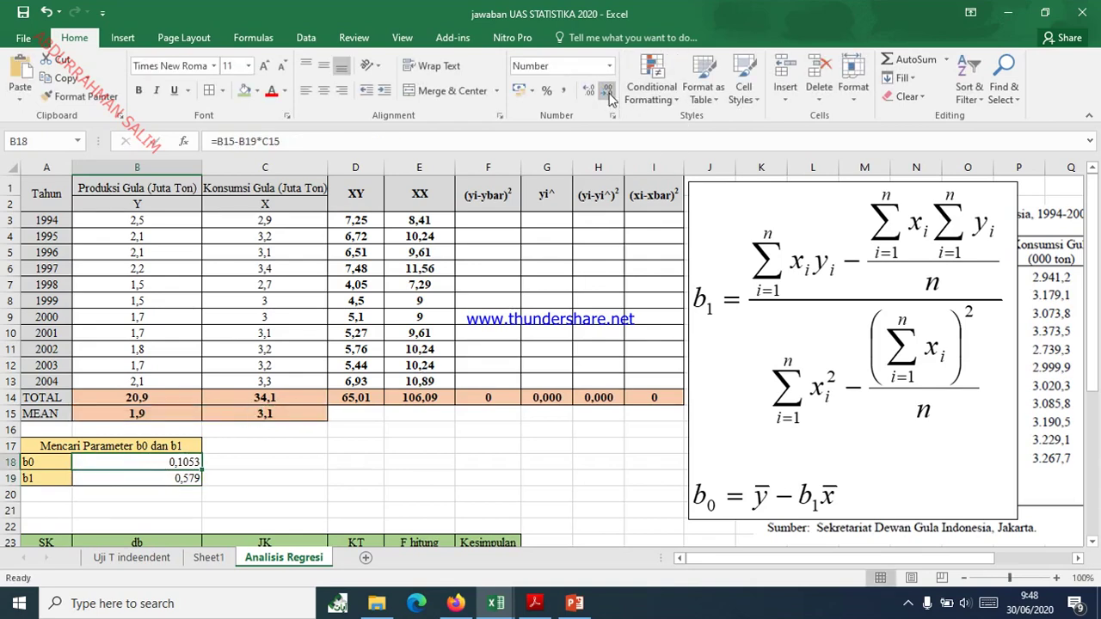
pyautogui.click(607, 92)
pyautogui.click(250, 495)
# - Merge and center A22:F22 above the SK, db, JK, KT table and enter the title ANOVA
pyautogui.scroll(-1, 250, 495)
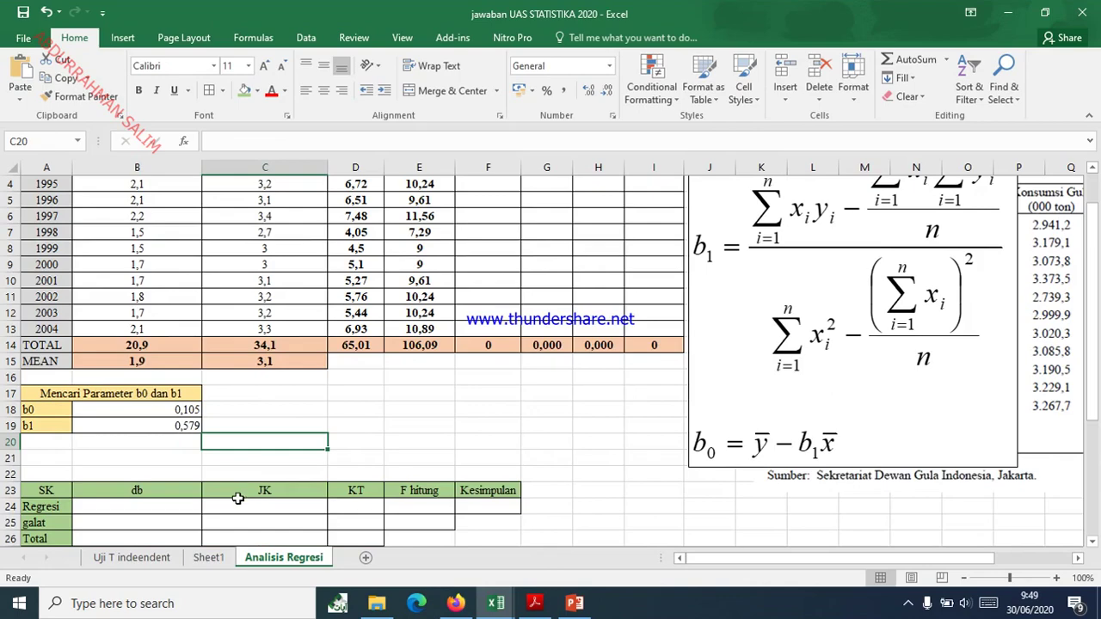
pyautogui.scroll(-1, 98, 468)
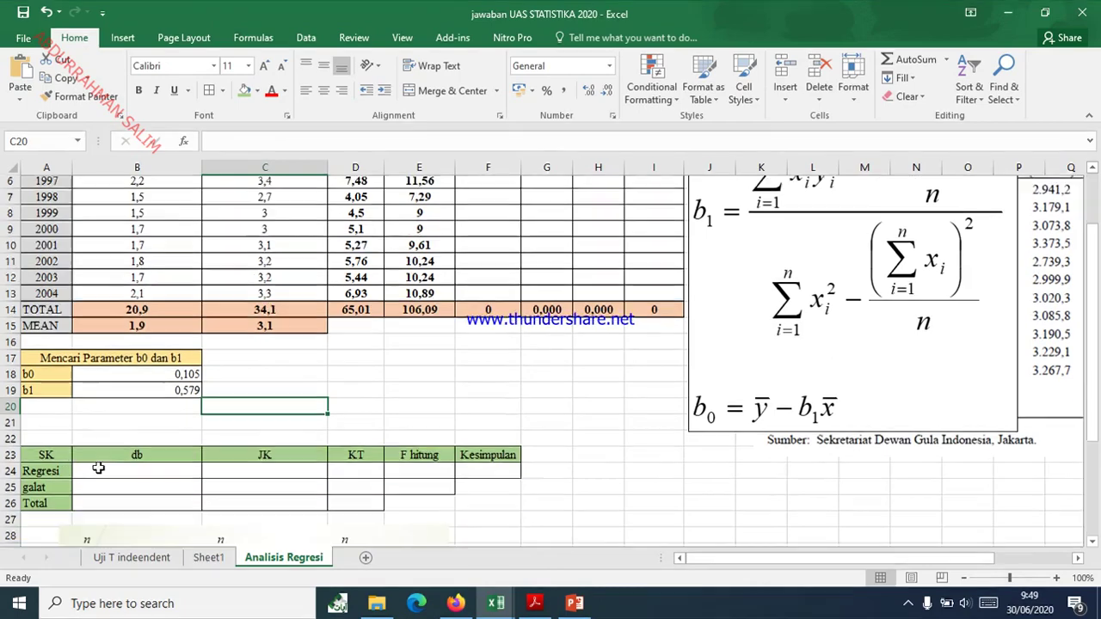
pyautogui.scroll(-1, 98, 468)
pyautogui.moveTo(32, 422); pyautogui.dragTo(472, 427)
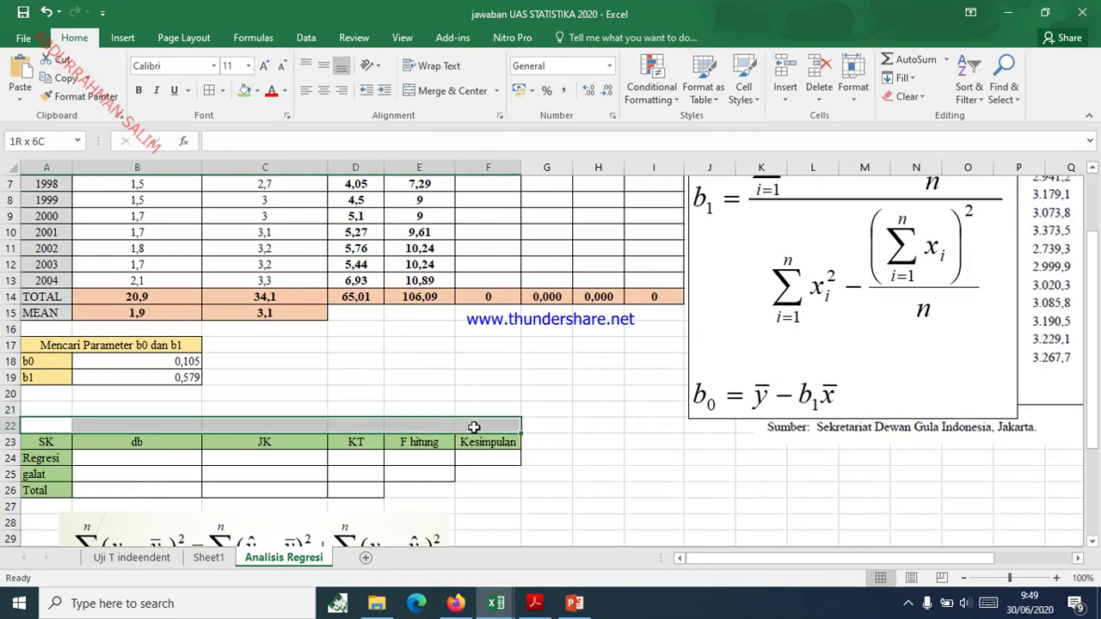
pyautogui.click(445, 94)
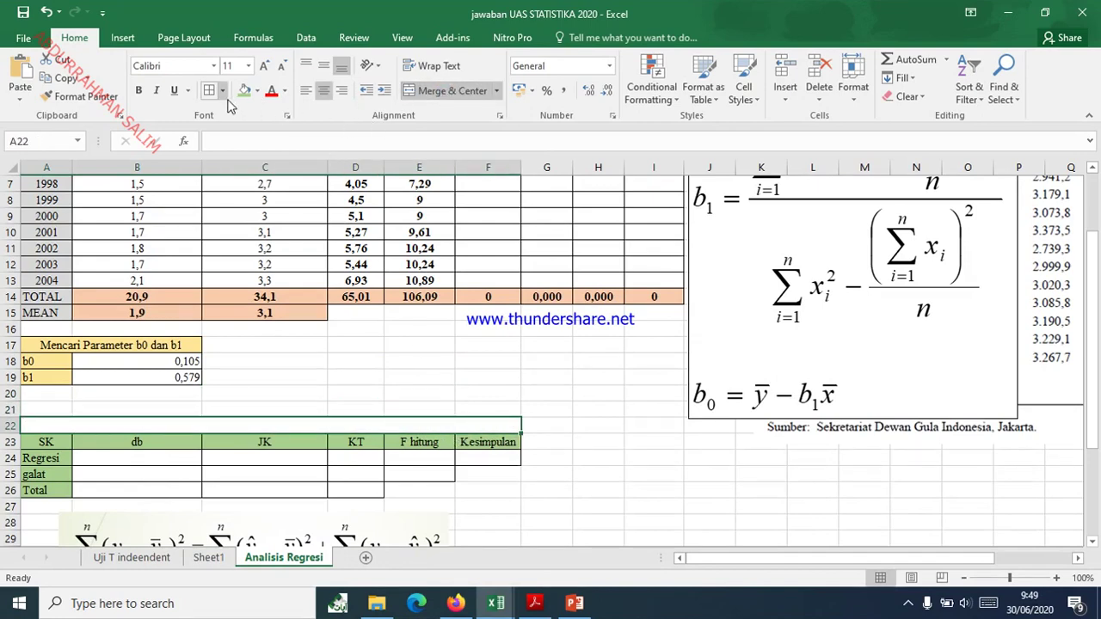
pyautogui.write('ANOVA')
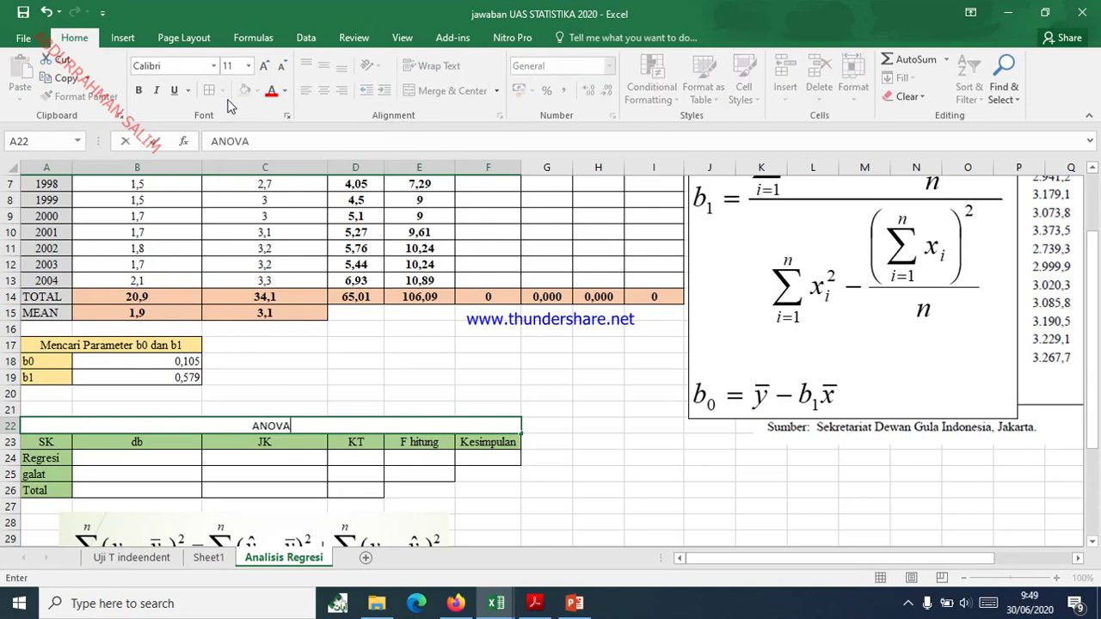
pyautogui.press('Return')
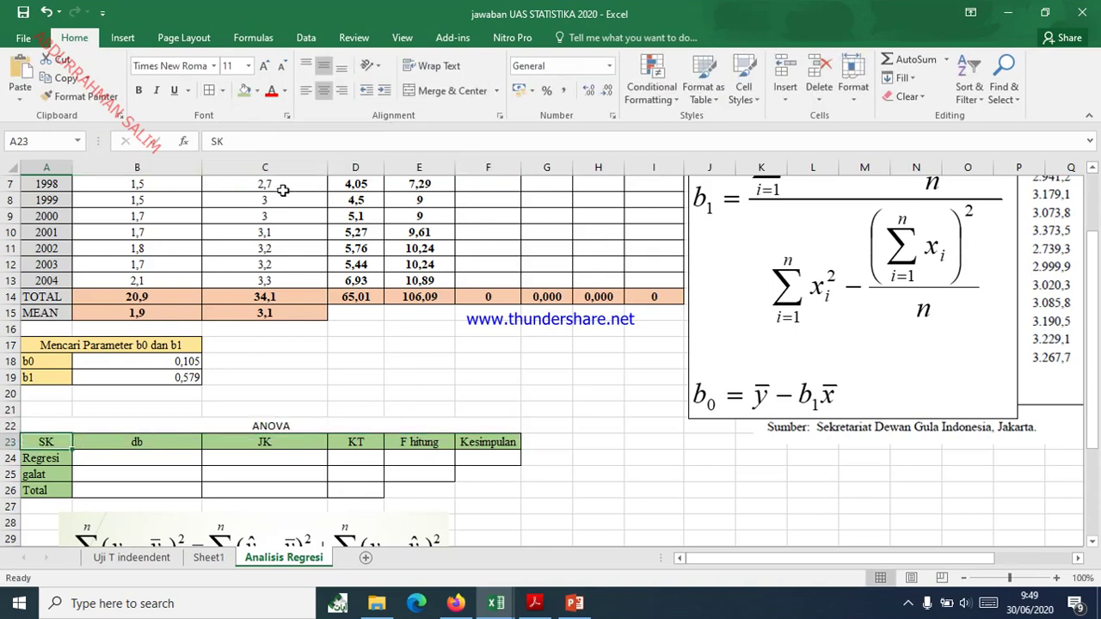
# - Format the ANOVA title in A22 with a light blue fill and bold italic text
pyautogui.press('Up')
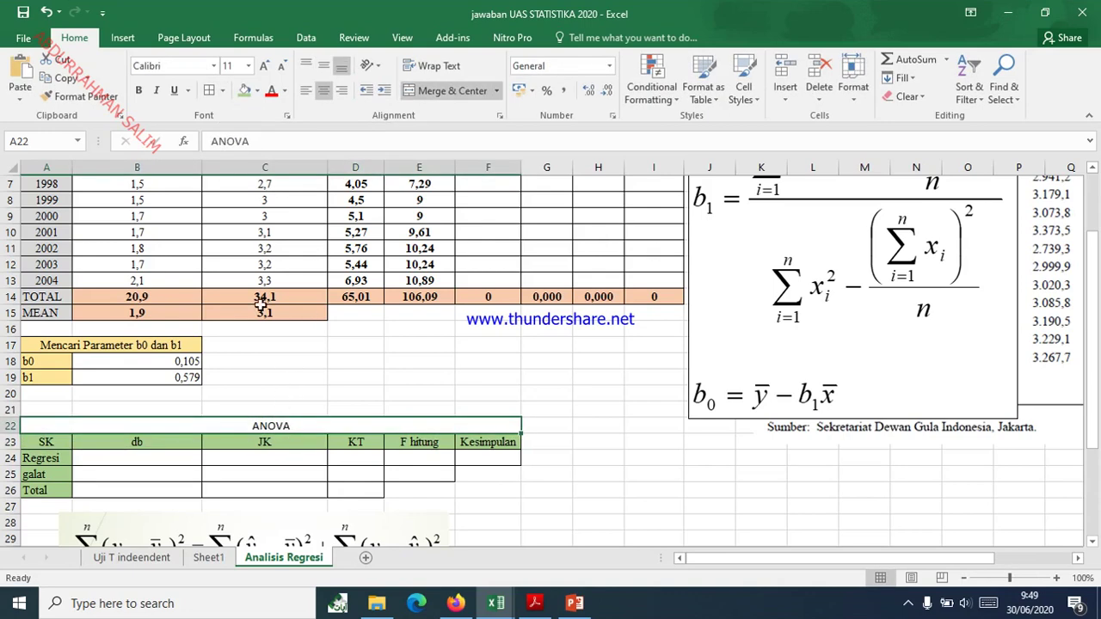
pyautogui.click(245, 91)
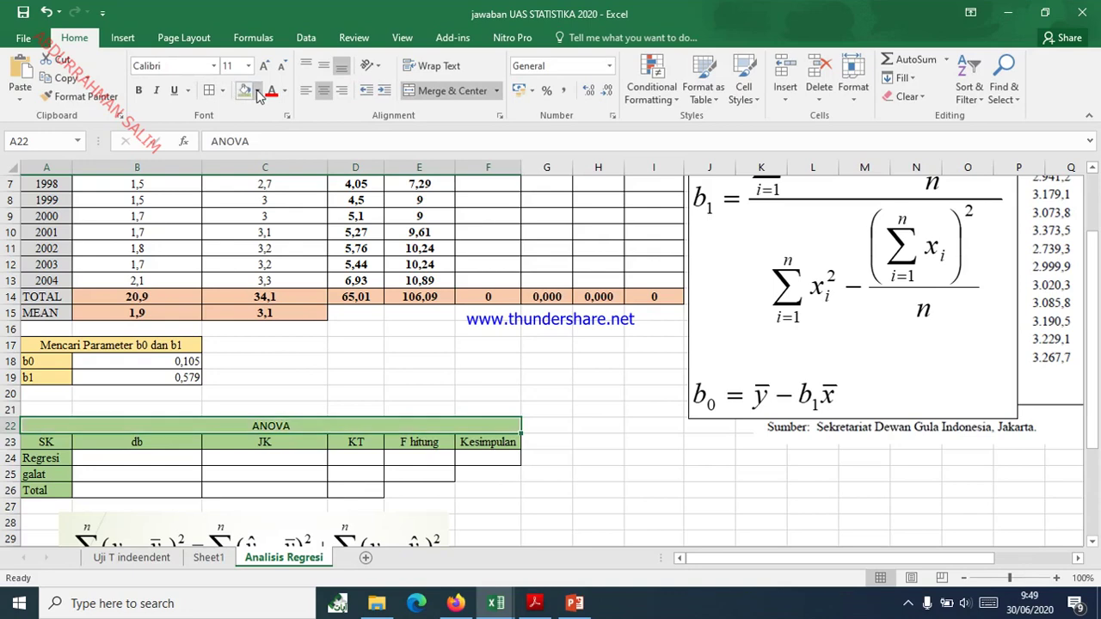
pyautogui.click(256, 92)
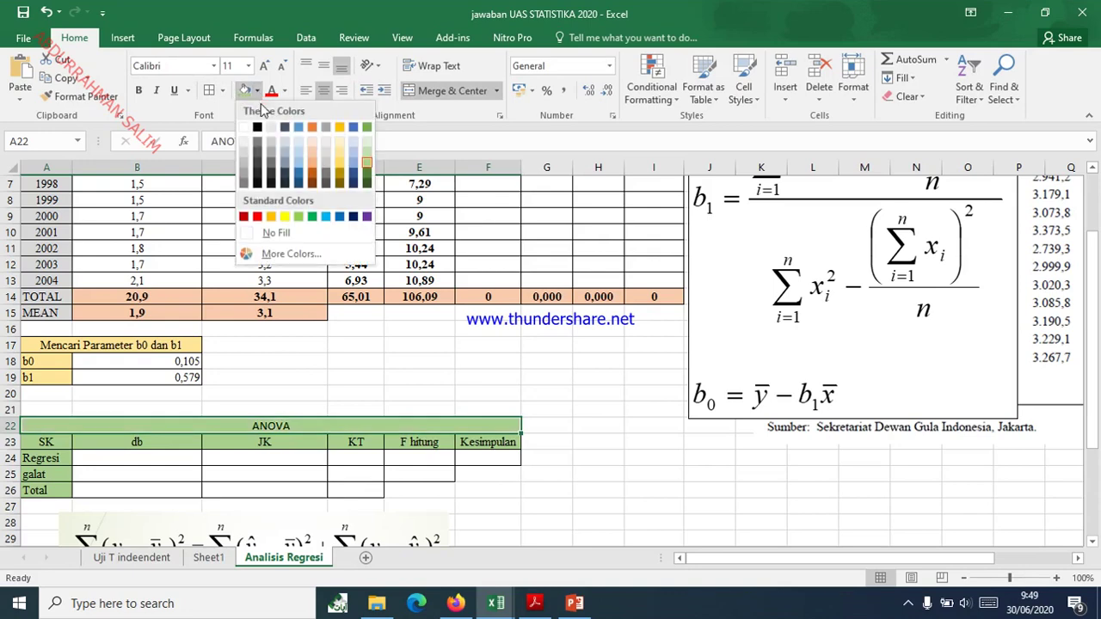
pyautogui.click(297, 147)
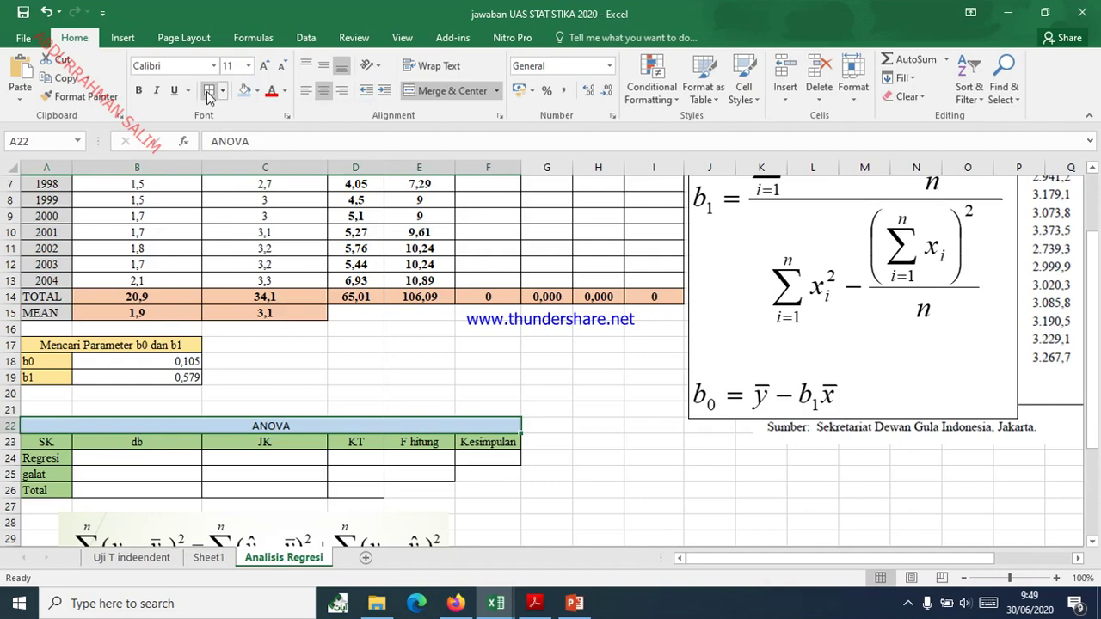
pyautogui.click(154, 91)
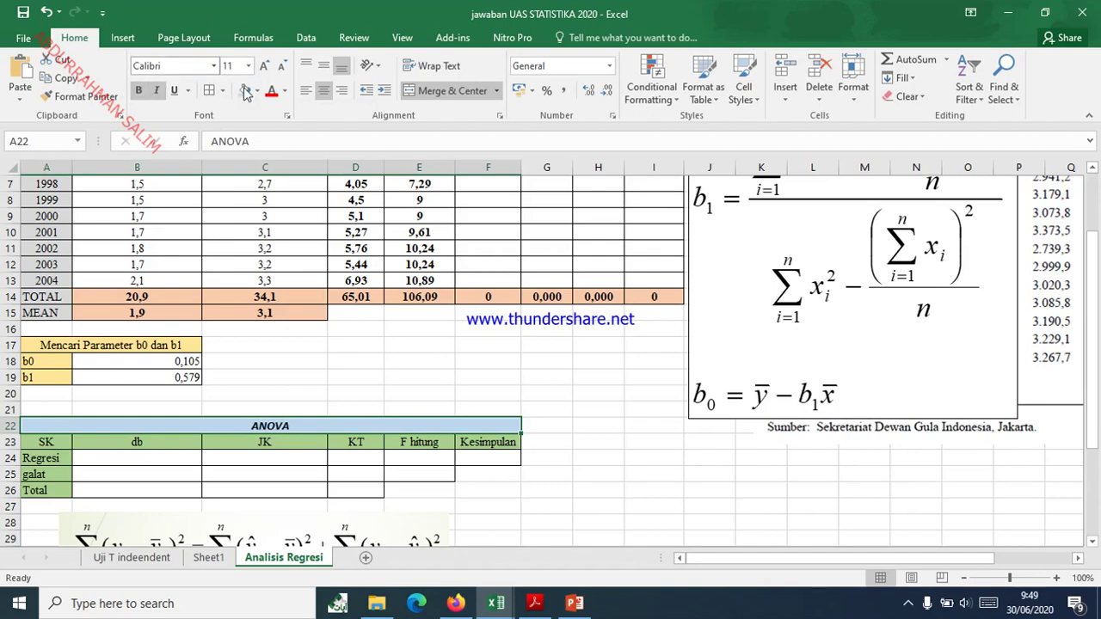
pyautogui.click(344, 473)
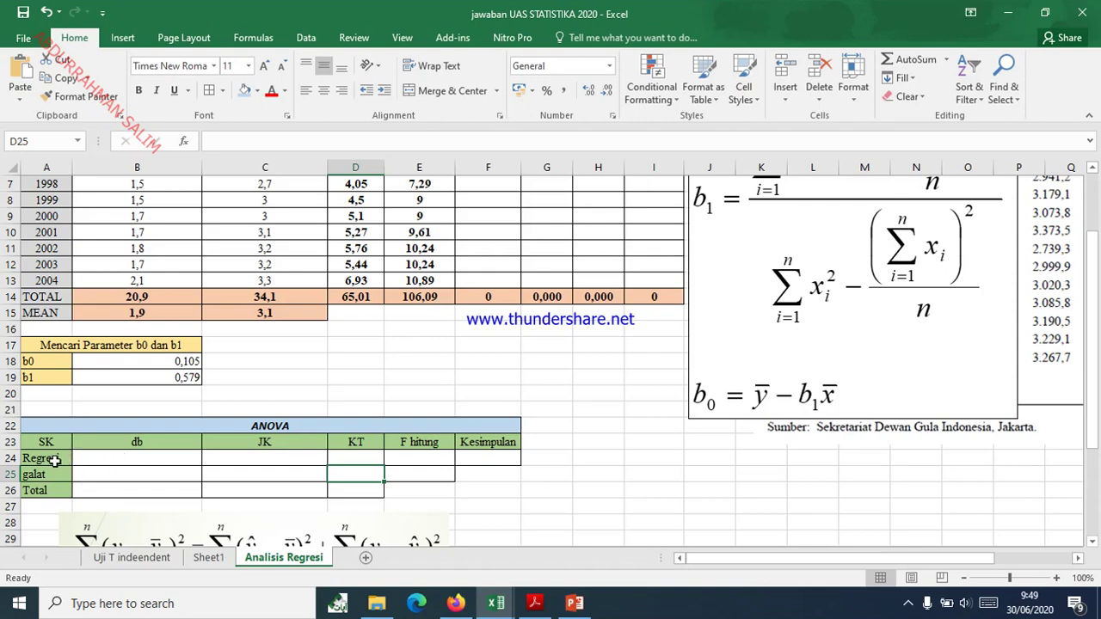
# - Enter the db values in the ANOVA table: 1 for Regresi in B24 and 10 for Total in B26
pyautogui.click(153, 457)
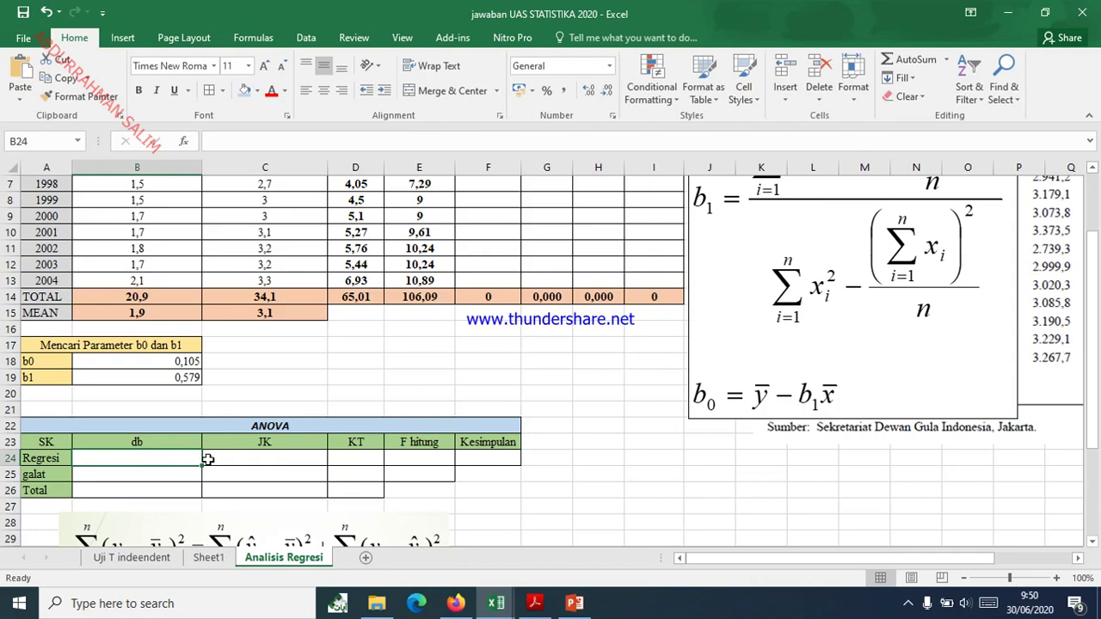
pyautogui.write('1')
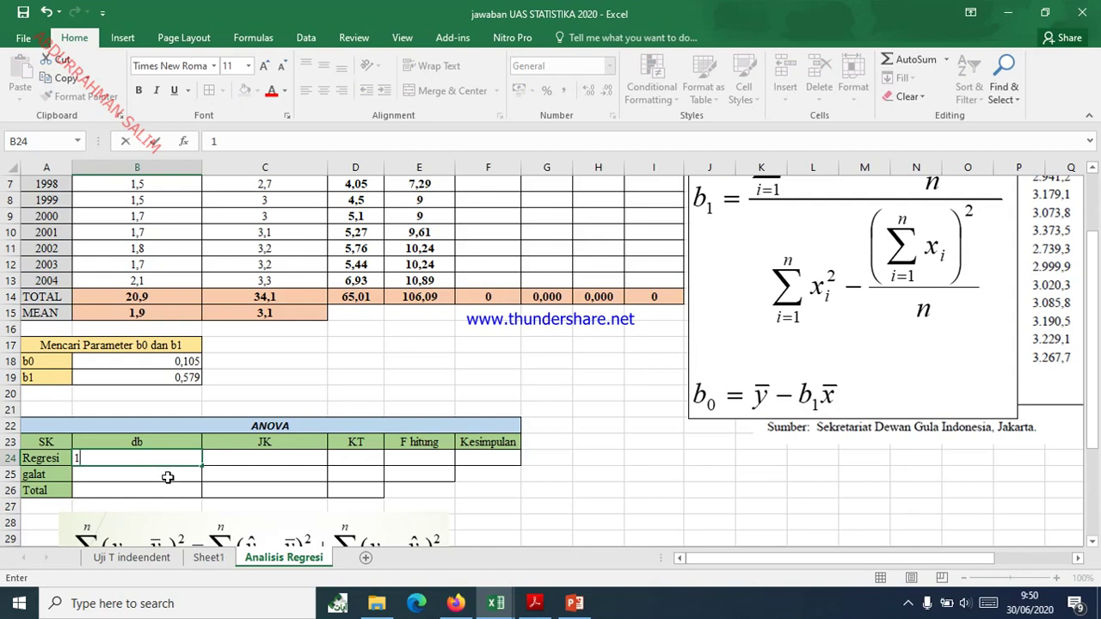
pyautogui.click(112, 488)
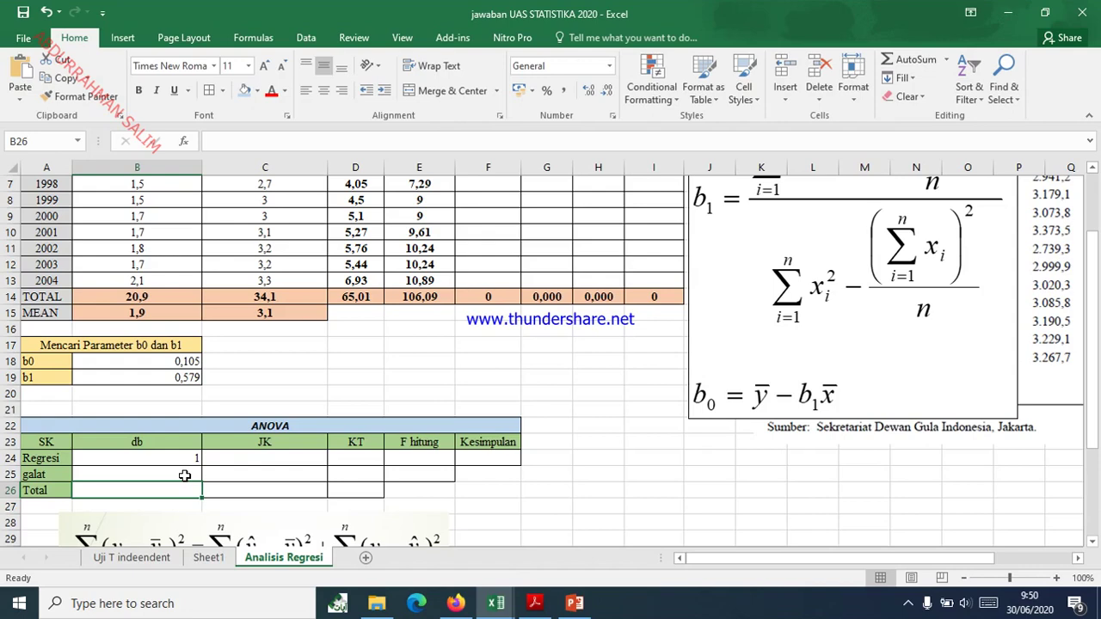
pyautogui.write('10')
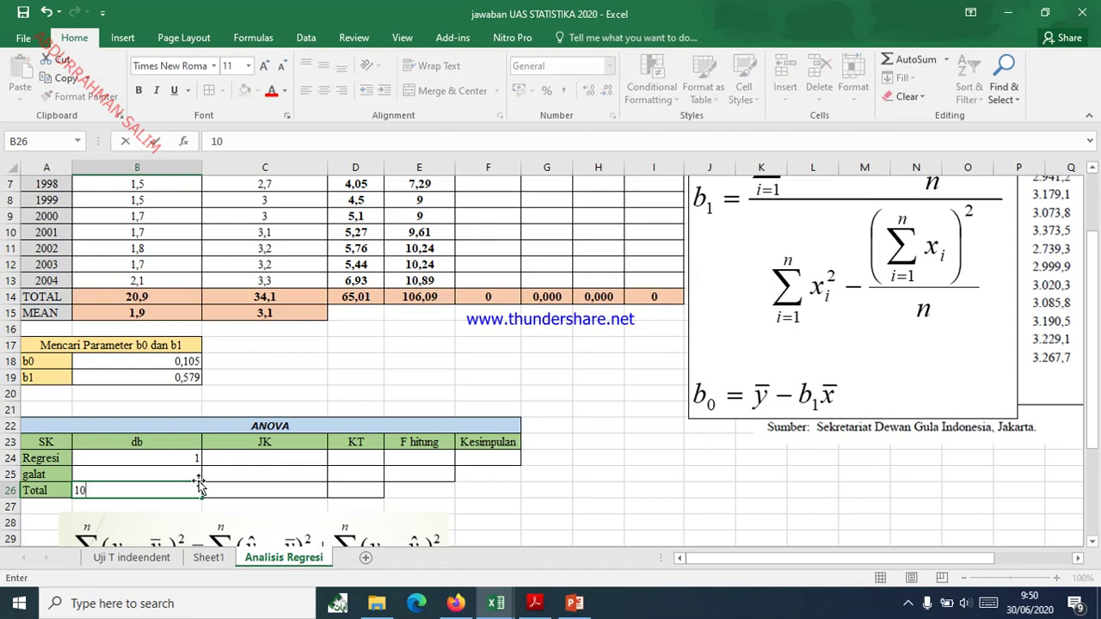
# - Calculate the galat db in B25 with the formula =B26-B24 and center the db values in B24:B26
pyautogui.click(123, 477)
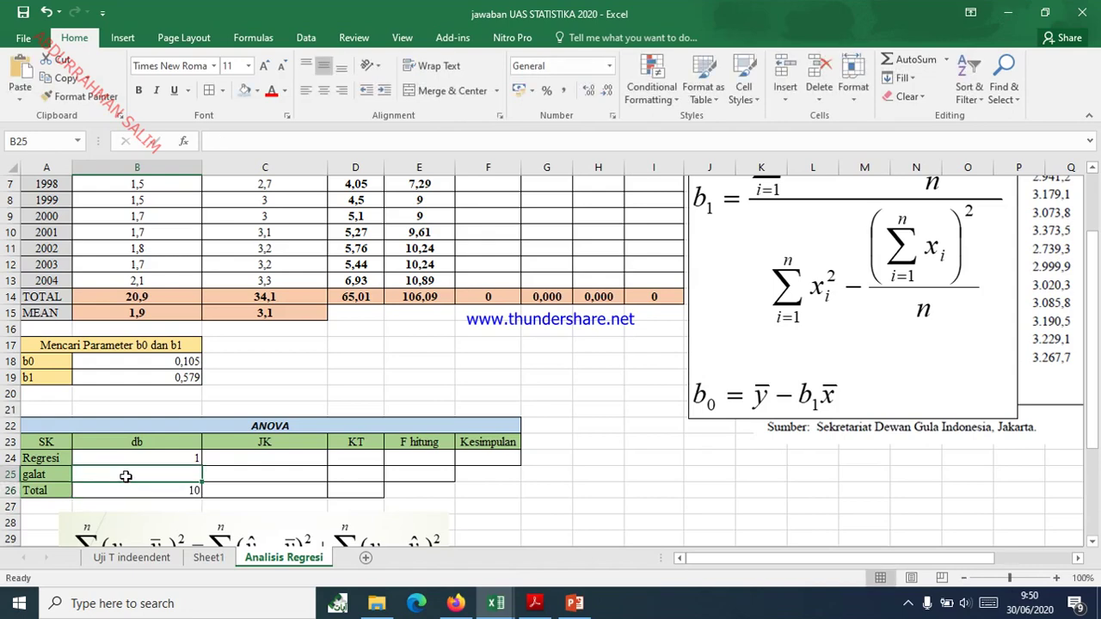
pyautogui.write('=')
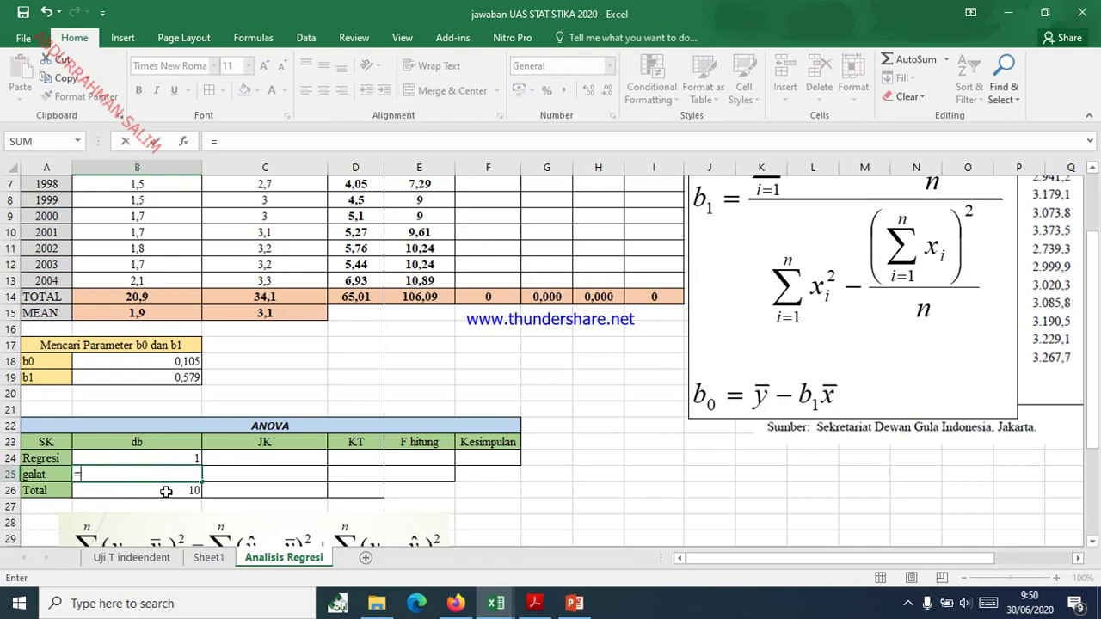
pyautogui.click(166, 491)
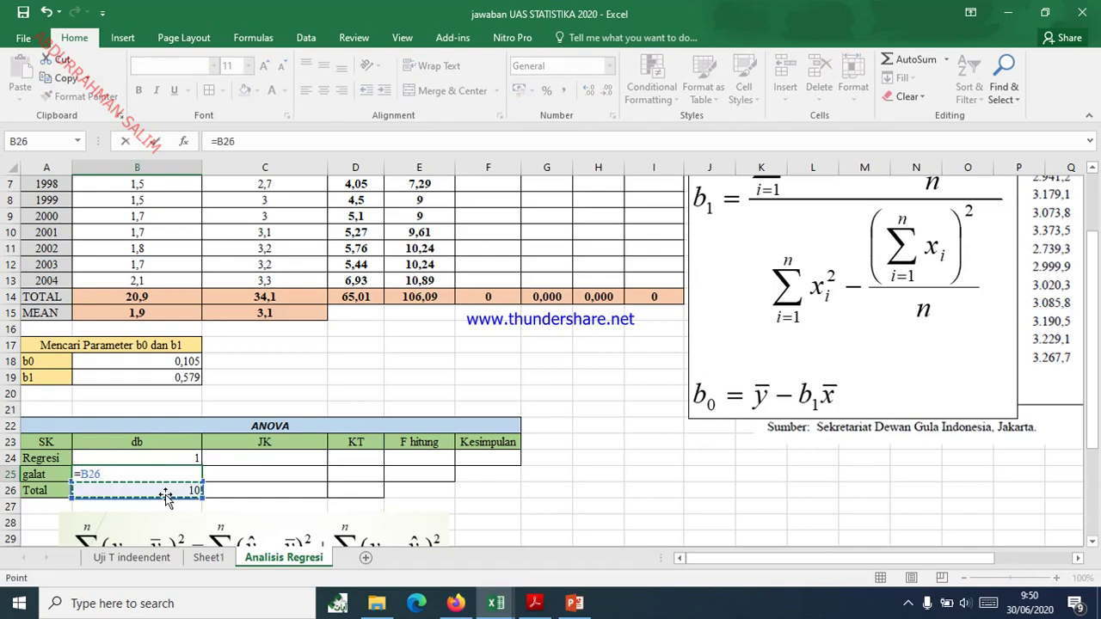
pyautogui.write('-')
pyautogui.click(172, 459)
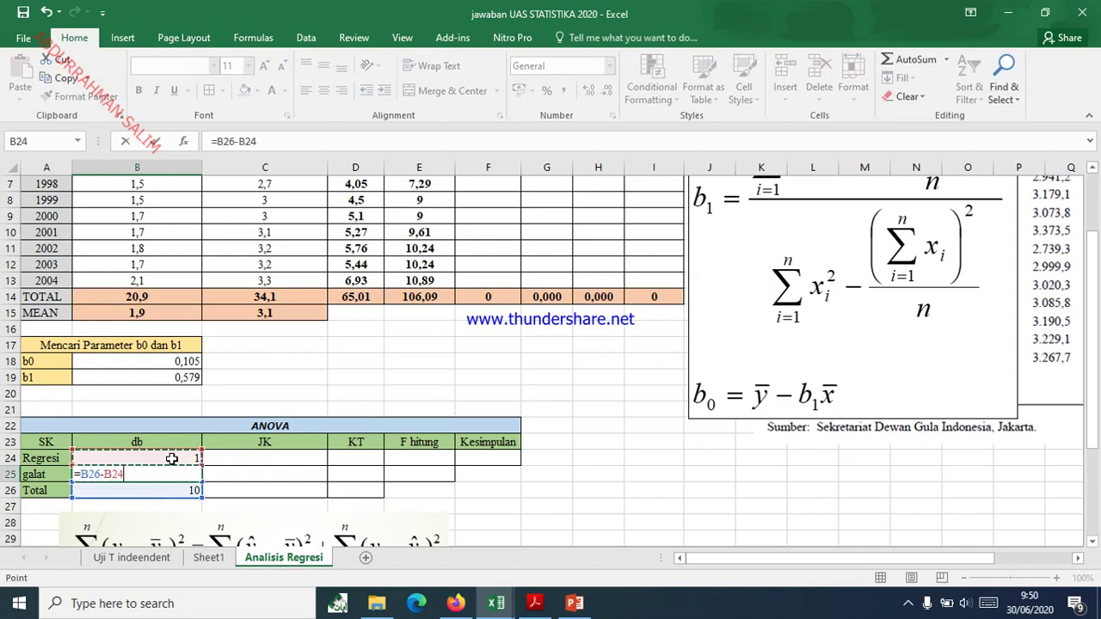
pyautogui.press('Return')
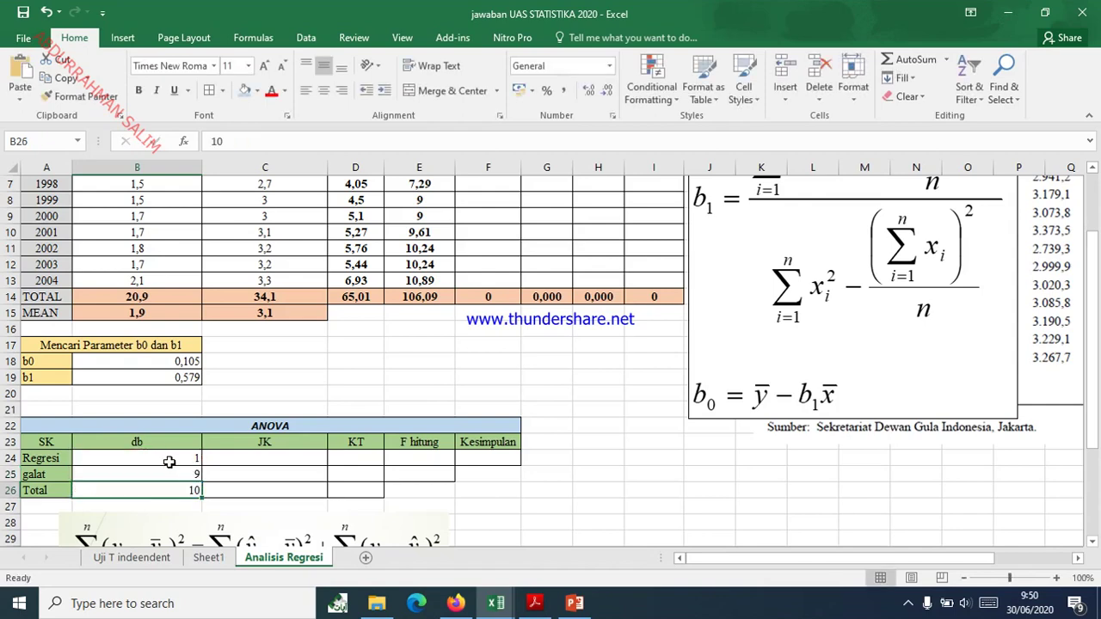
pyautogui.moveTo(169, 462); pyautogui.dragTo(181, 490)
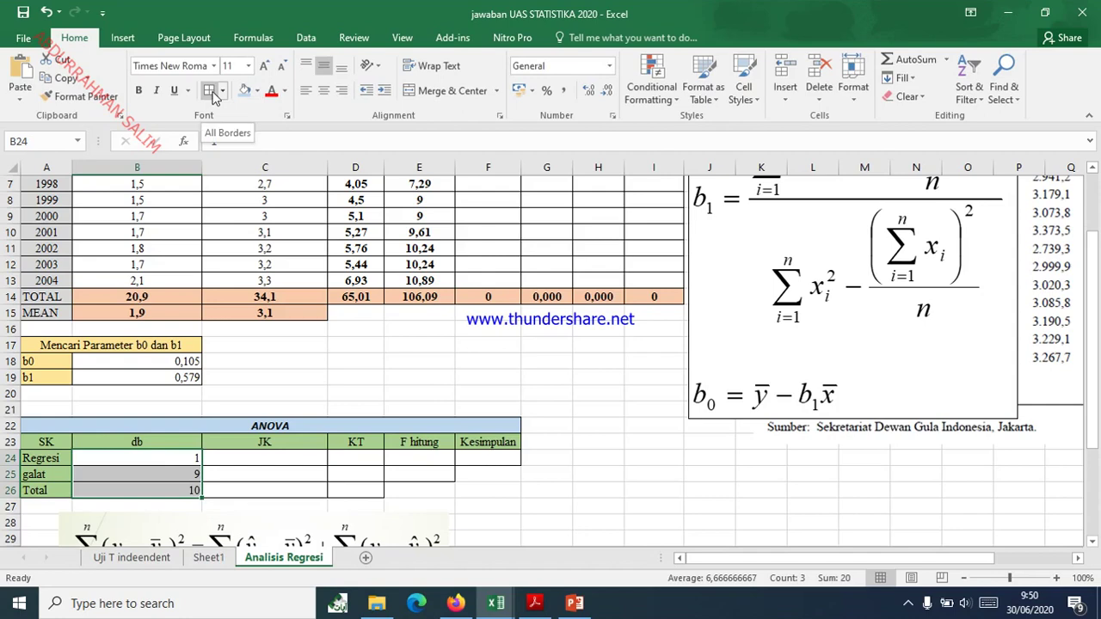
pyautogui.click(323, 90)
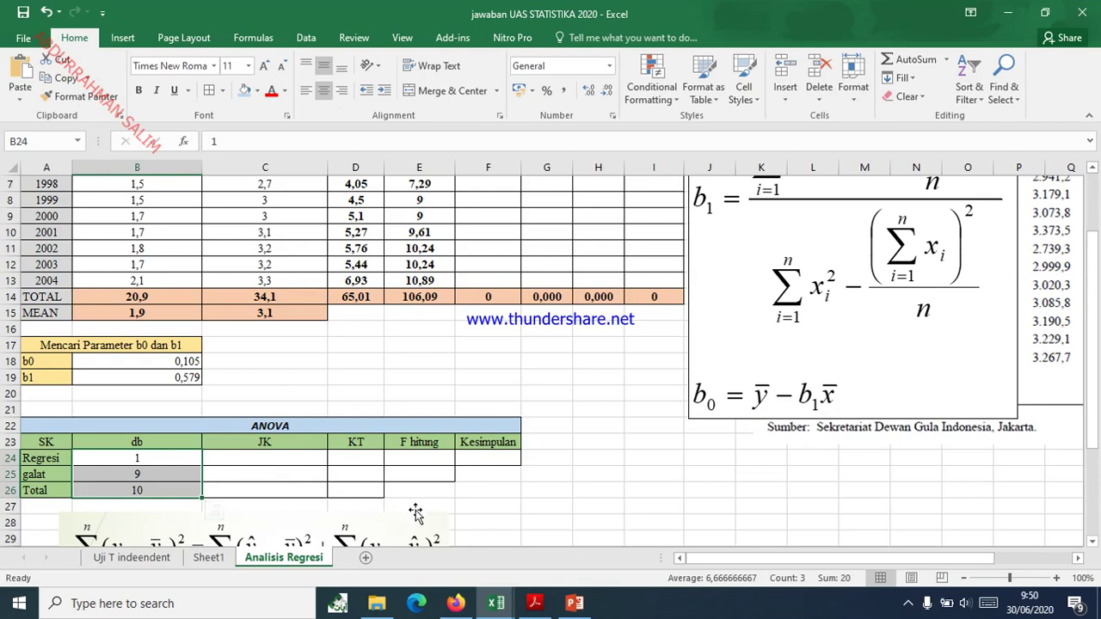
# - Move the JK Total, JK Regresi and JK Error formula picture from below the ANOVA table to beside it
pyautogui.scroll(-1, 374, 533)
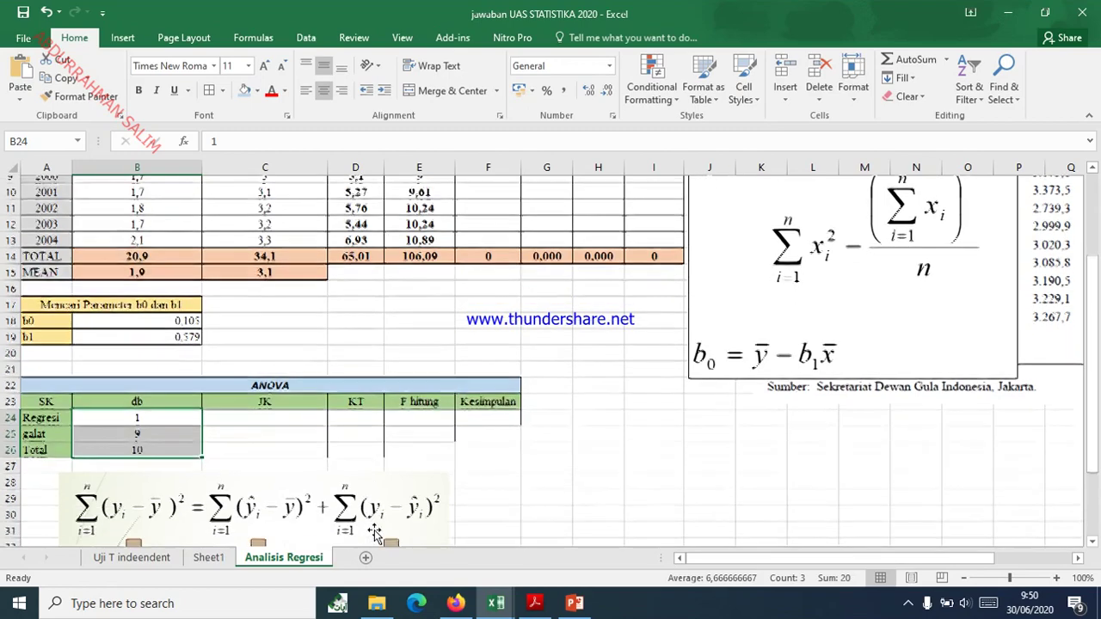
pyautogui.moveTo(343, 517); pyautogui.dragTo(815, 319)
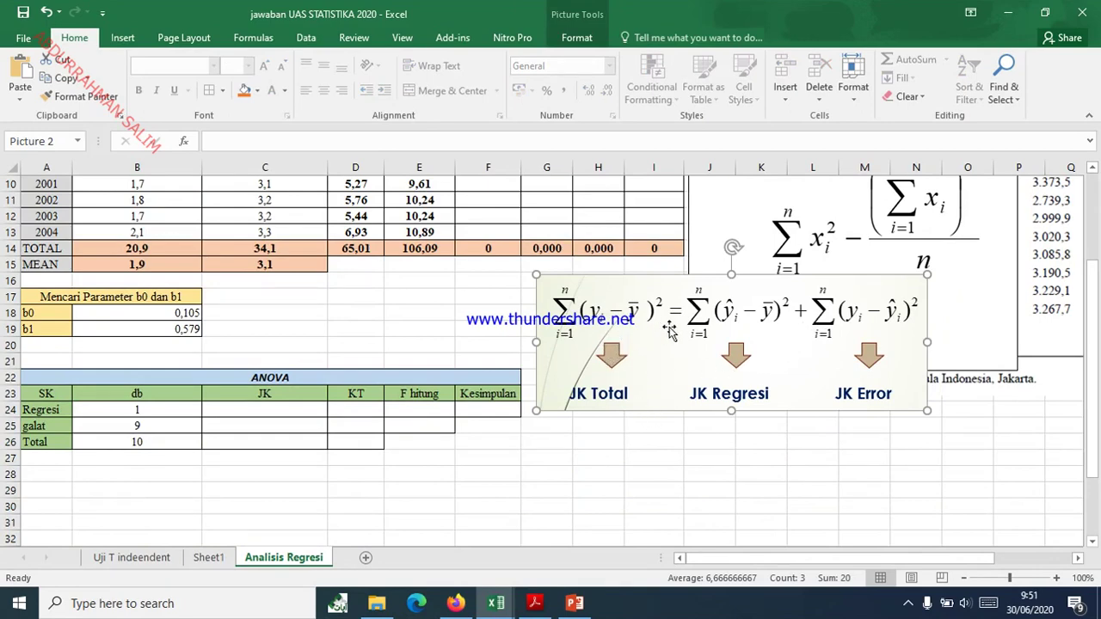
pyautogui.scroll(1, 761, 359)
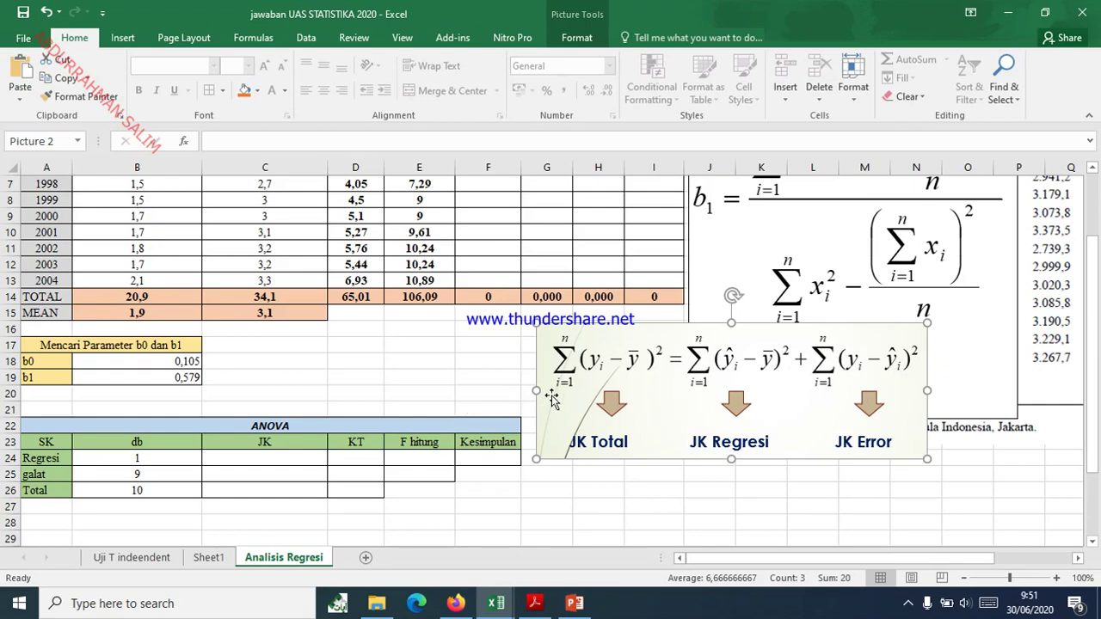
# - Delete column I with the (xi-xbar)² heading from the data table
pyautogui.scroll(2, 551, 398)
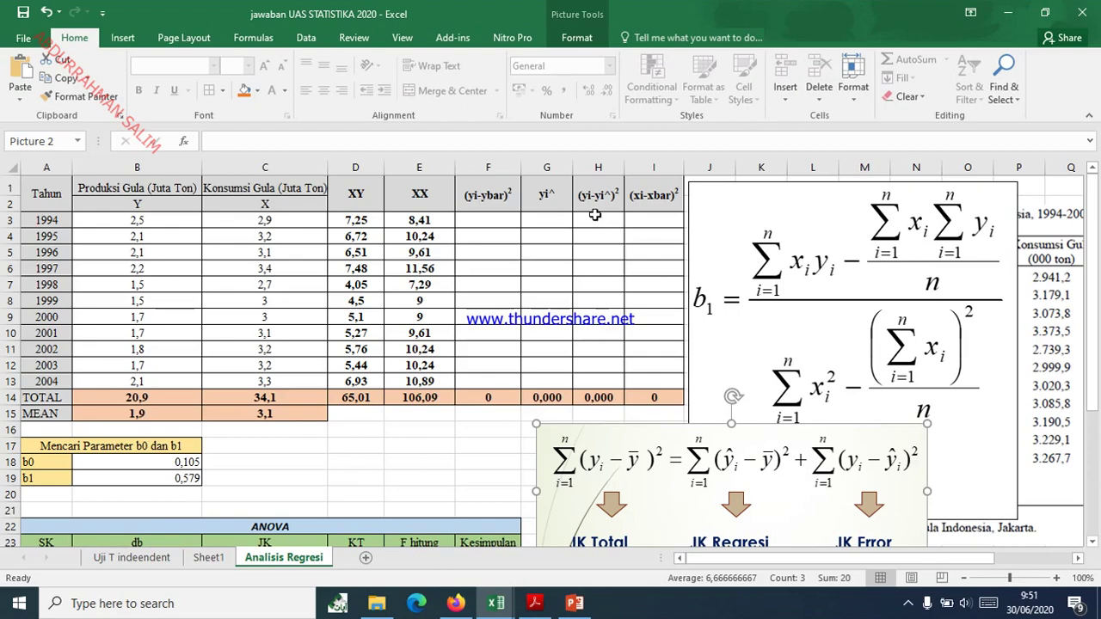
pyautogui.scroll(-1, 595, 215)
pyautogui.scroll(1, 595, 215)
pyautogui.click(651, 167)
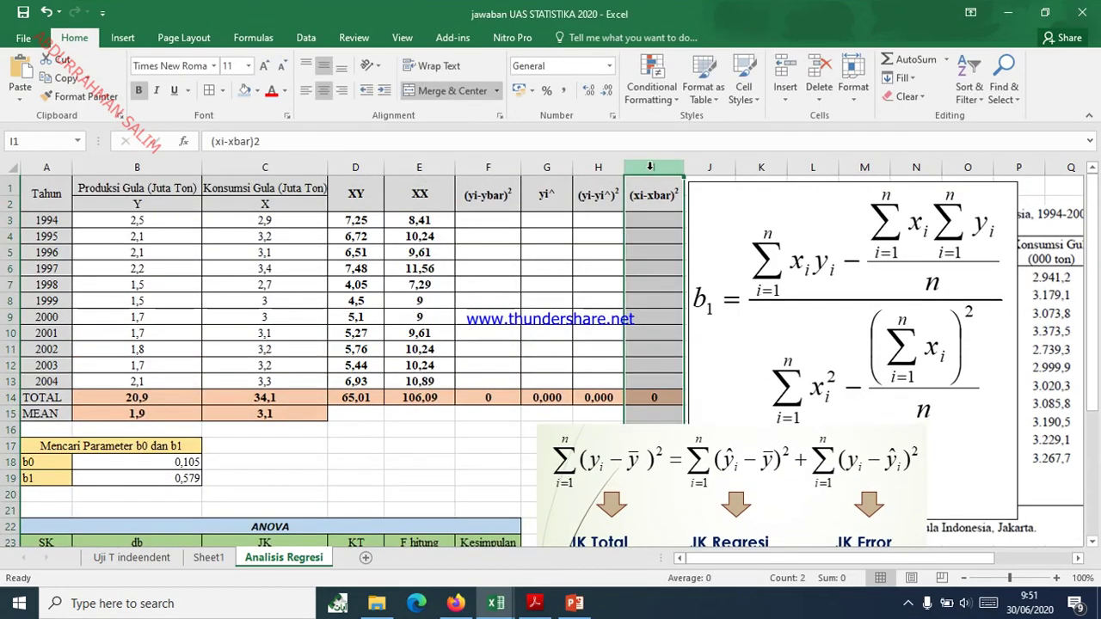
pyautogui.rightClick(650, 167)
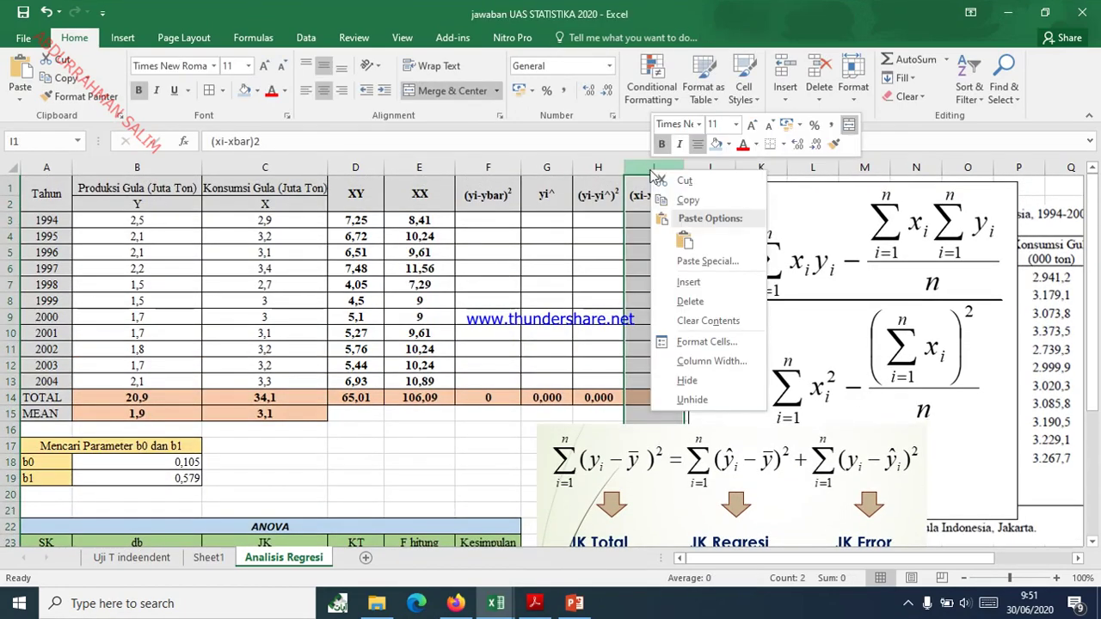
pyautogui.click(688, 302)
pyautogui.click(592, 284)
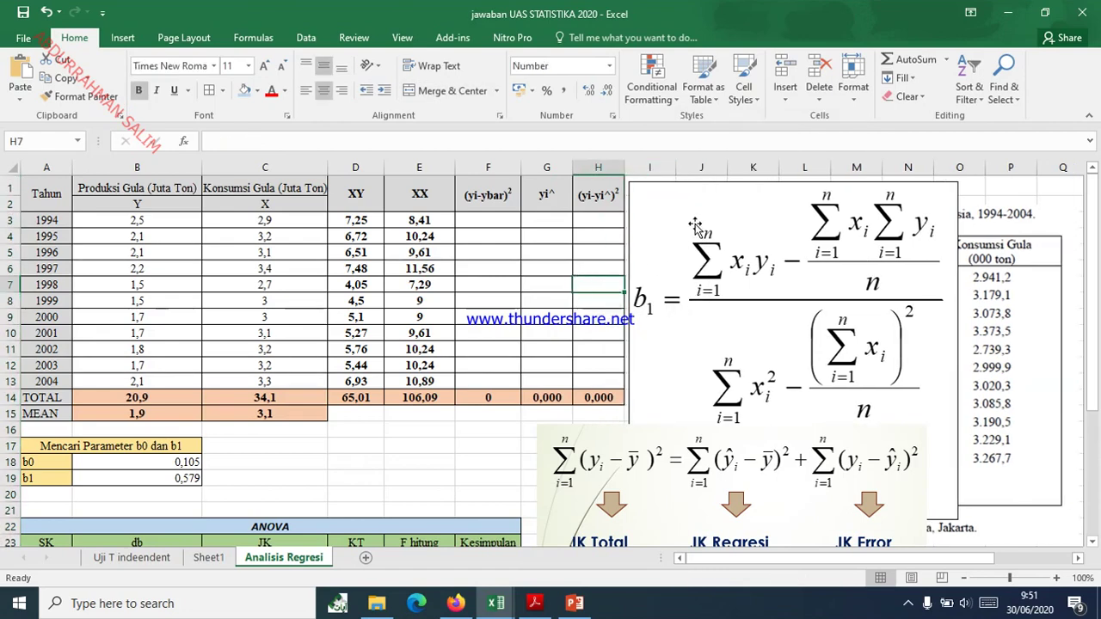
# - Calculate (yi-ybar)² in F3 with the formula =(B3-$B$15)^2 and fill it down to F13
pyautogui.scroll(-1, 668, 294)
pyautogui.scroll(1, 645, 388)
pyautogui.scroll(-1, 618, 480)
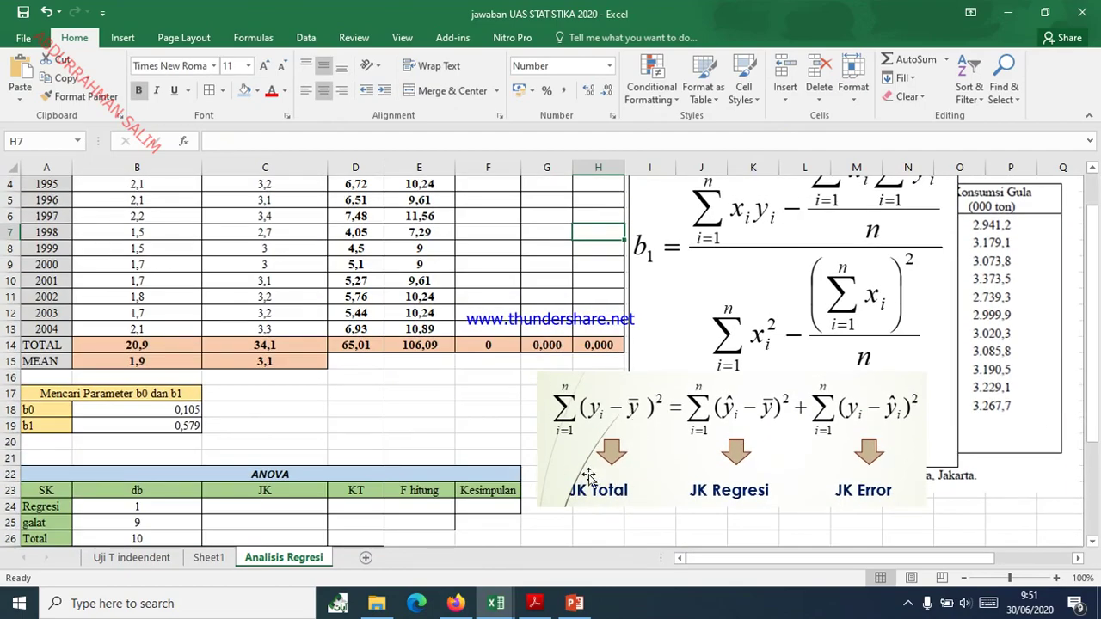
pyautogui.scroll(1, 593, 412)
pyautogui.click(475, 219)
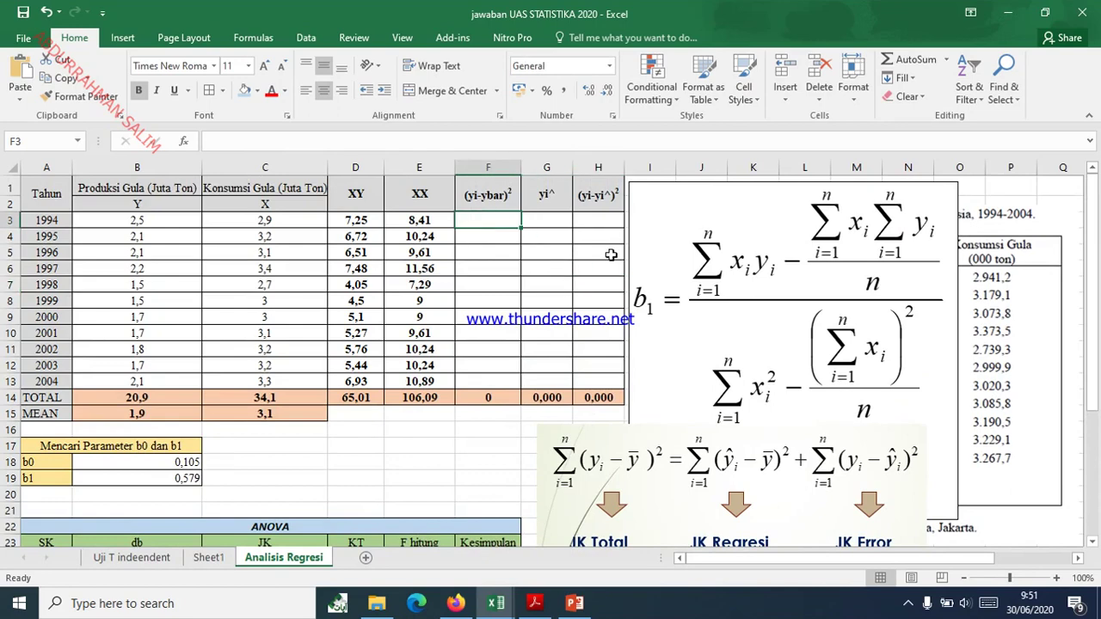
pyautogui.write('=(')
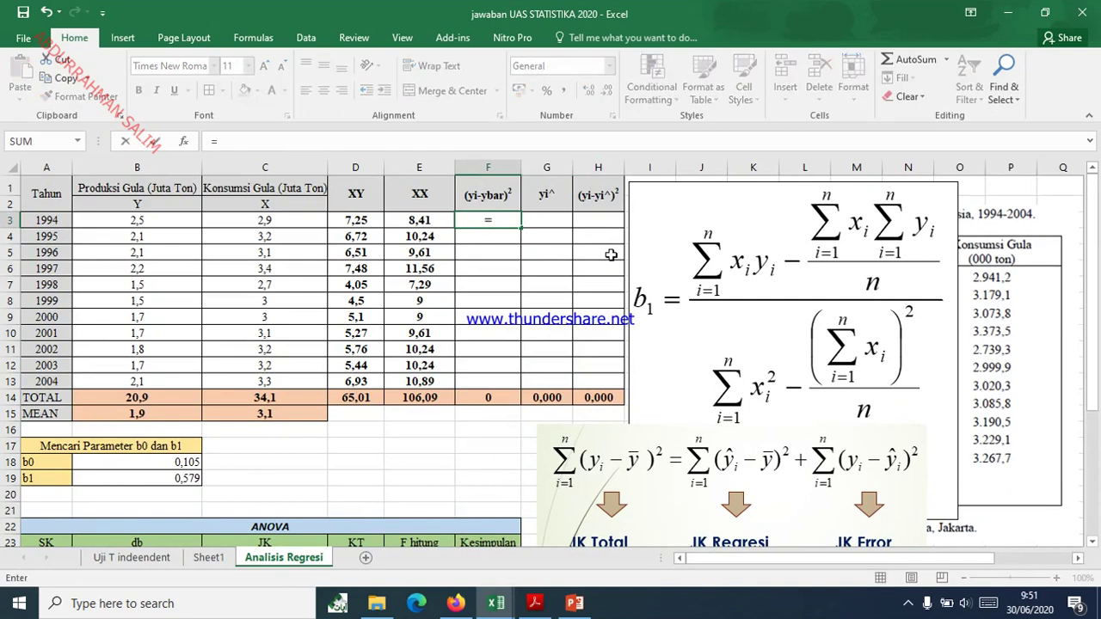
pyautogui.click(142, 219)
pyautogui.write('-')
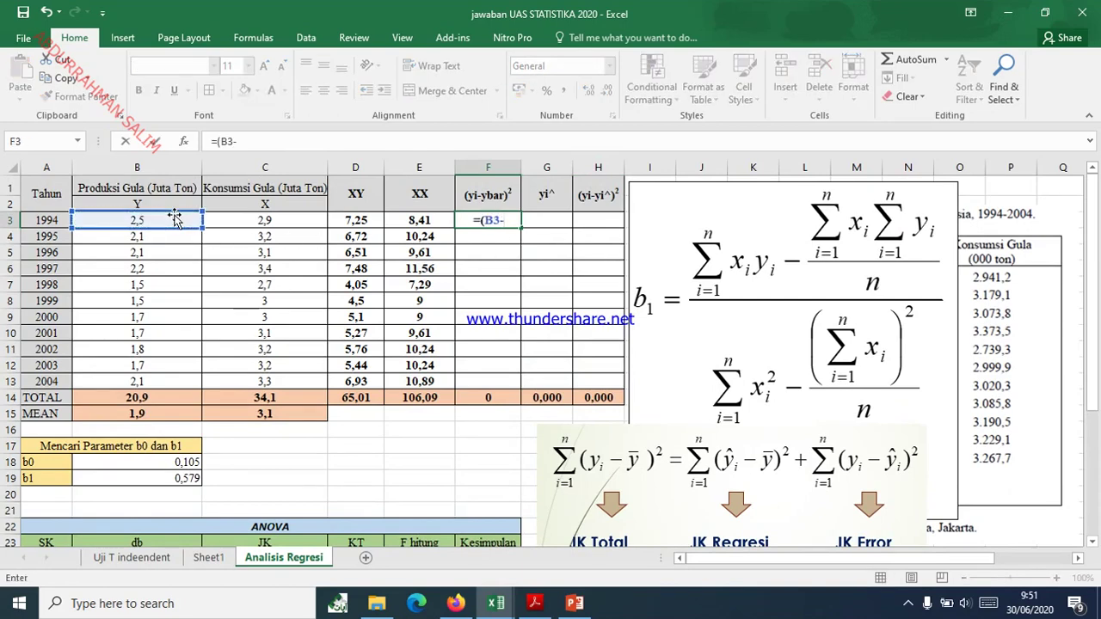
pyautogui.click(142, 415)
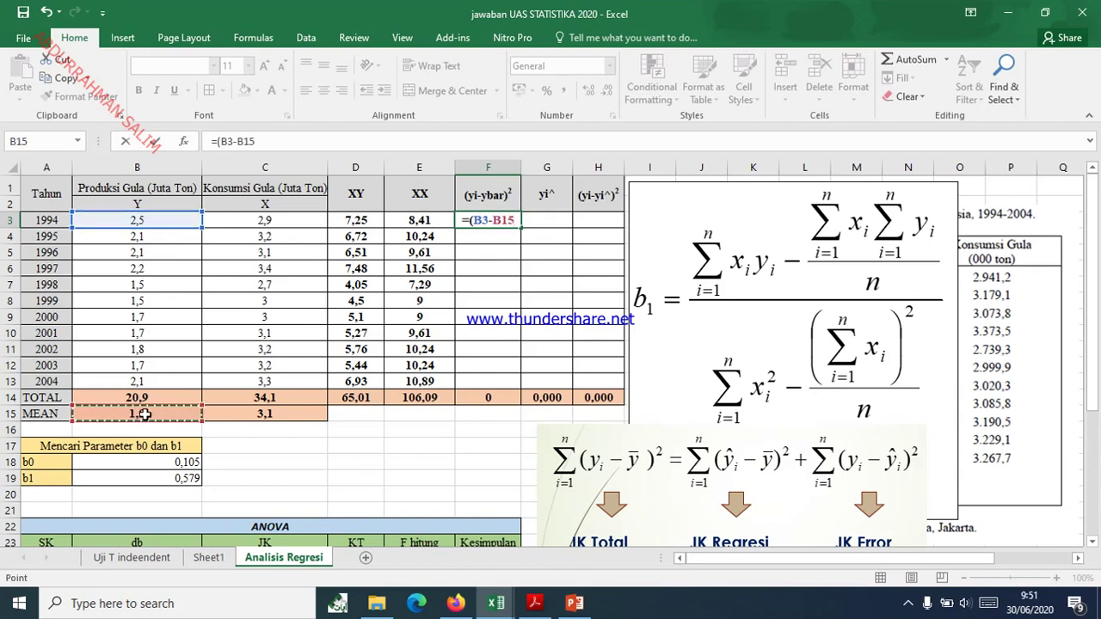
pyautogui.press('F4')
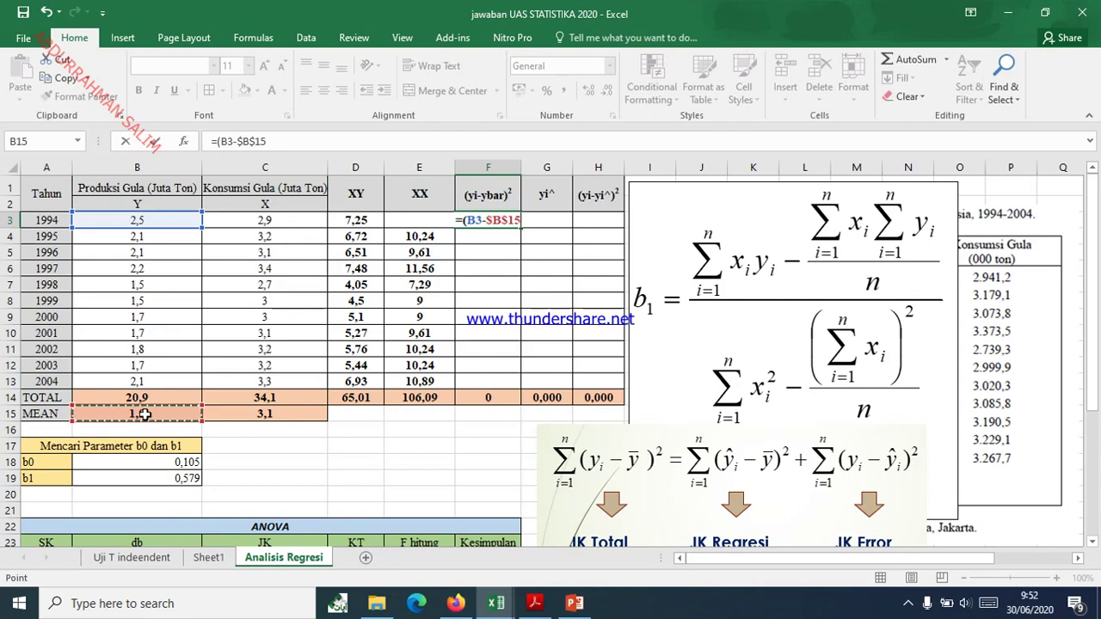
pyautogui.write(')^2')
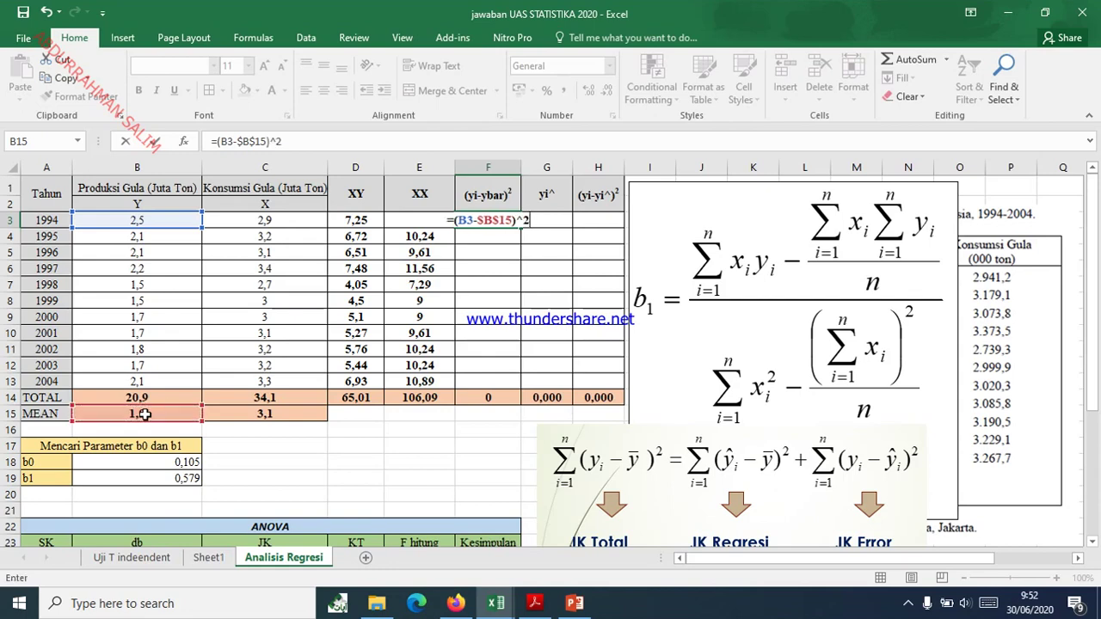
pyautogui.press('Return')
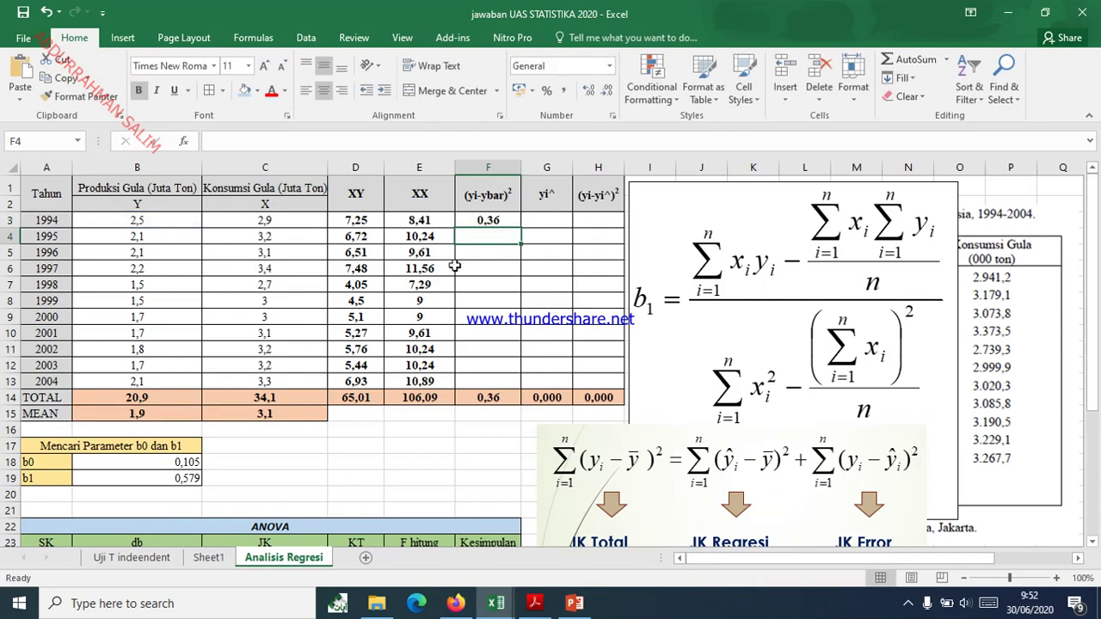
pyautogui.click(508, 221)
pyautogui.moveTo(520, 227); pyautogui.dragTo(521, 386)
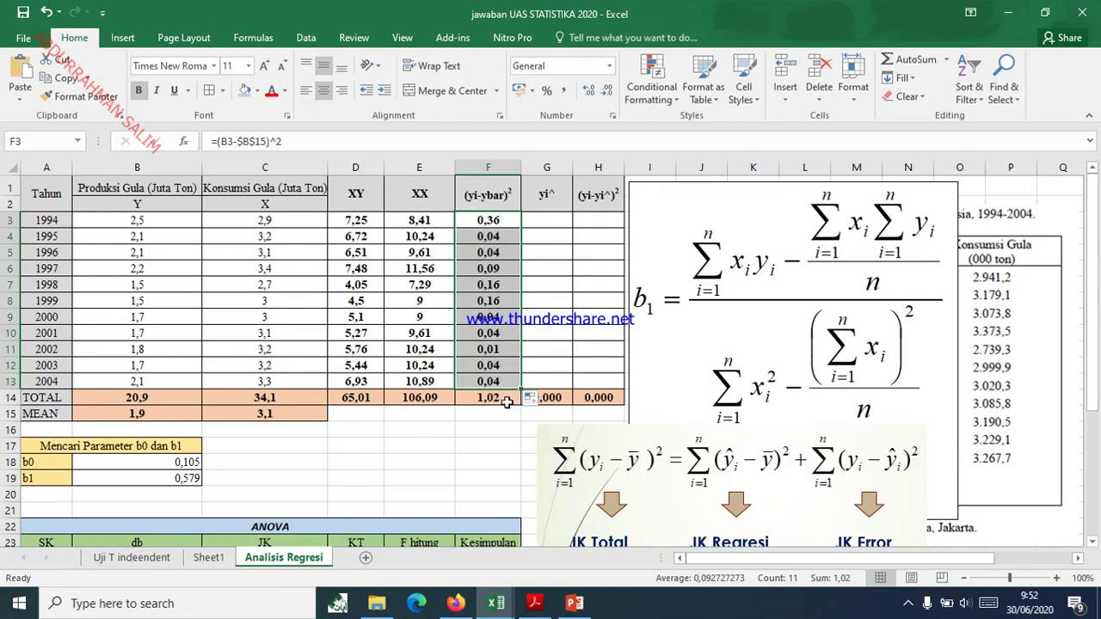
# - Fill the Total JK cell C26 of the ANOVA table with the formula =F14
pyautogui.scroll(-2, 508, 403)
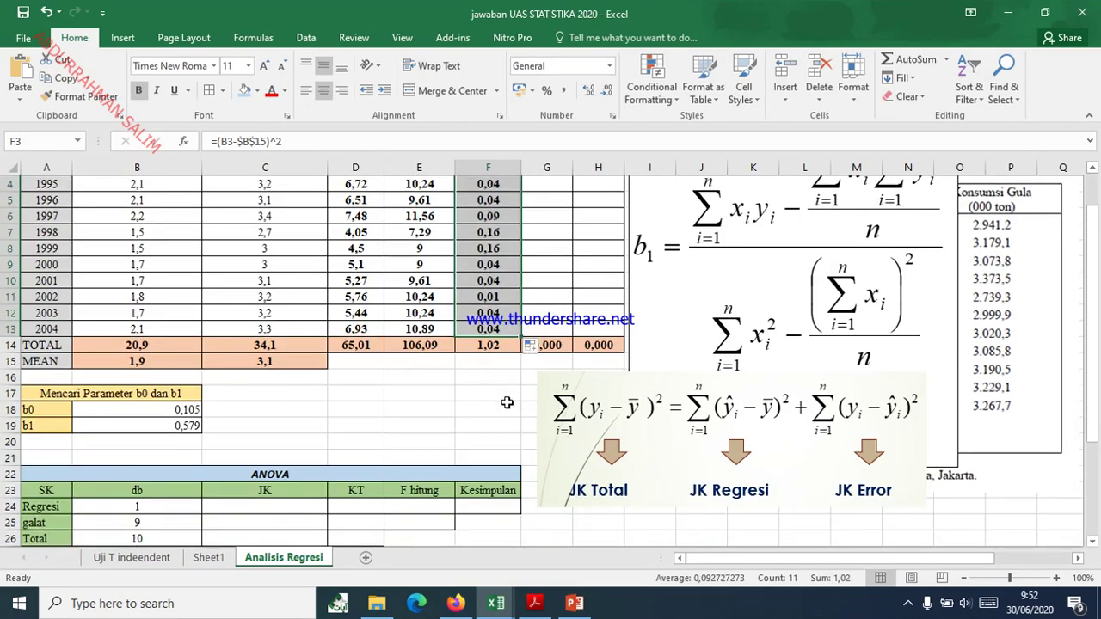
pyautogui.click(246, 492)
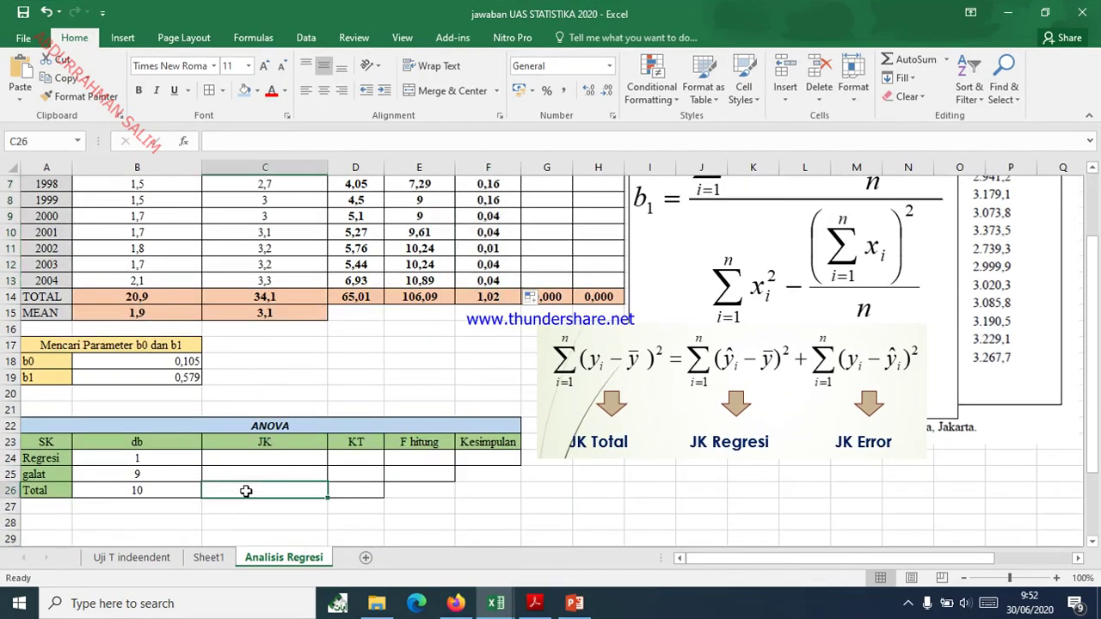
pyautogui.write('=')
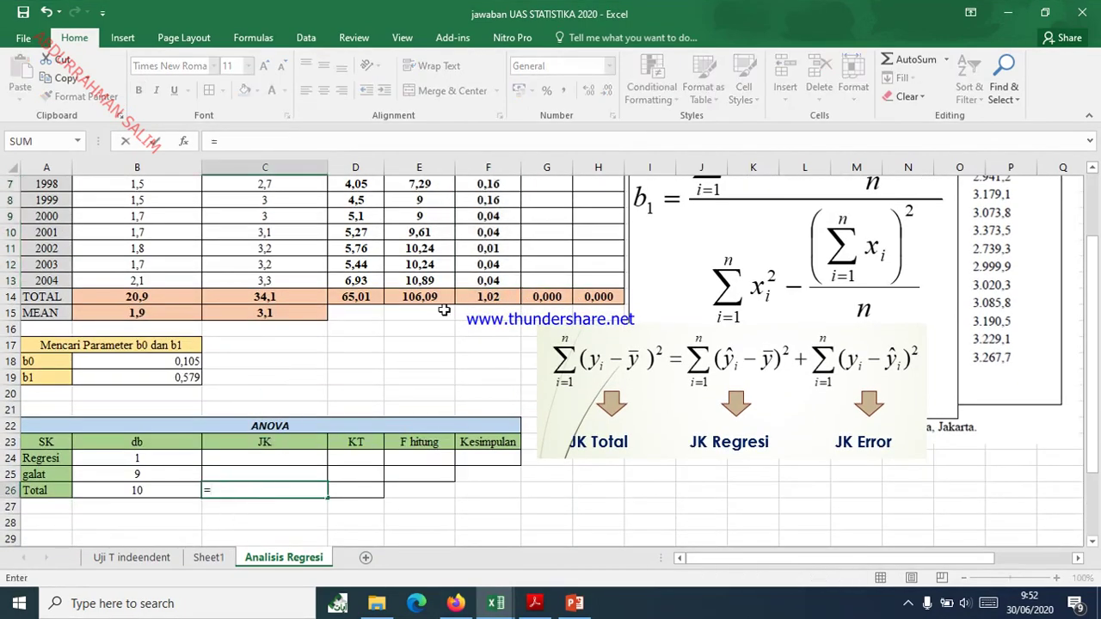
pyautogui.click(489, 298)
pyautogui.press('Return')
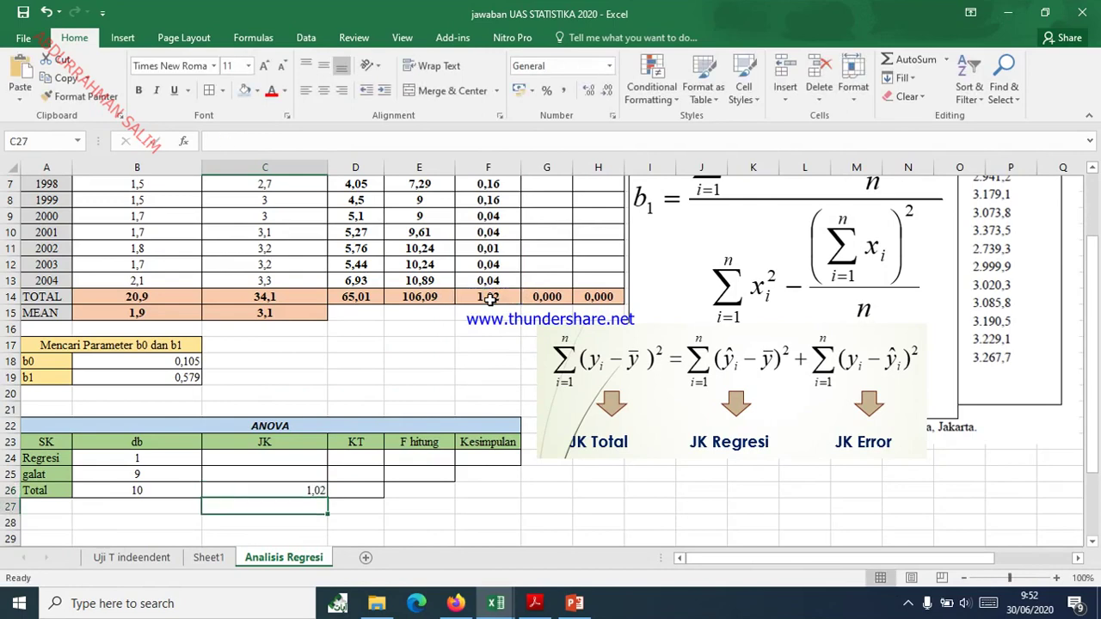
# - Center the contents of the JK cells C24:C26 in the ANOVA table
pyautogui.click(268, 490)
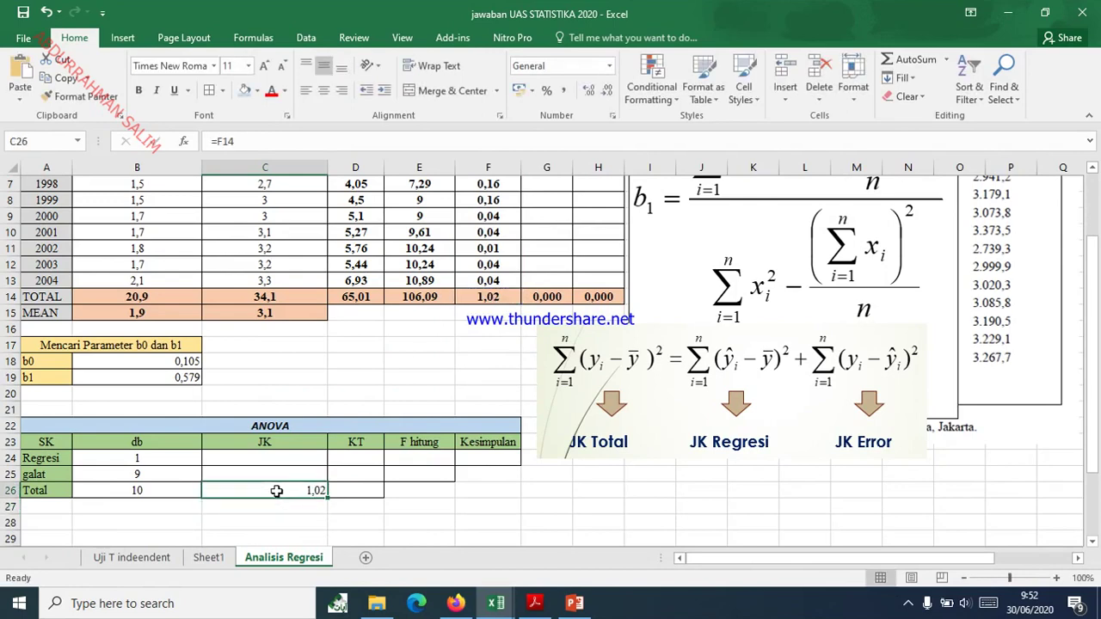
pyautogui.click(323, 90)
pyautogui.moveTo(255, 460); pyautogui.dragTo(258, 491)
pyautogui.click(290, 475)
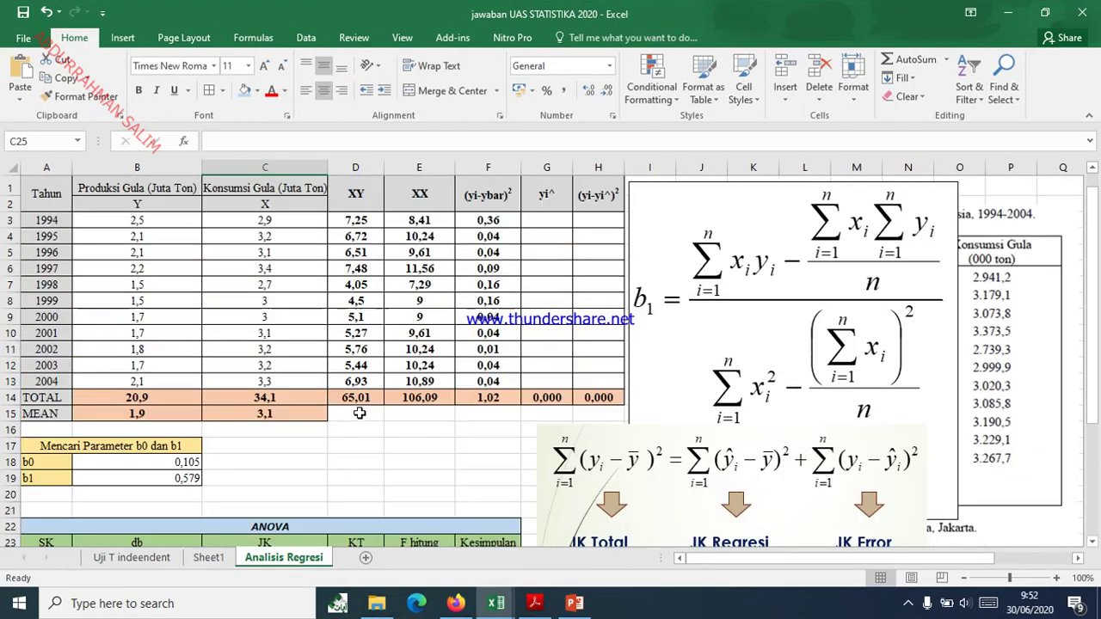
# - Insert a blank equation box and move it beside the b0 and b1 parameter table, around C18
pyautogui.scroll(2, 357, 418)
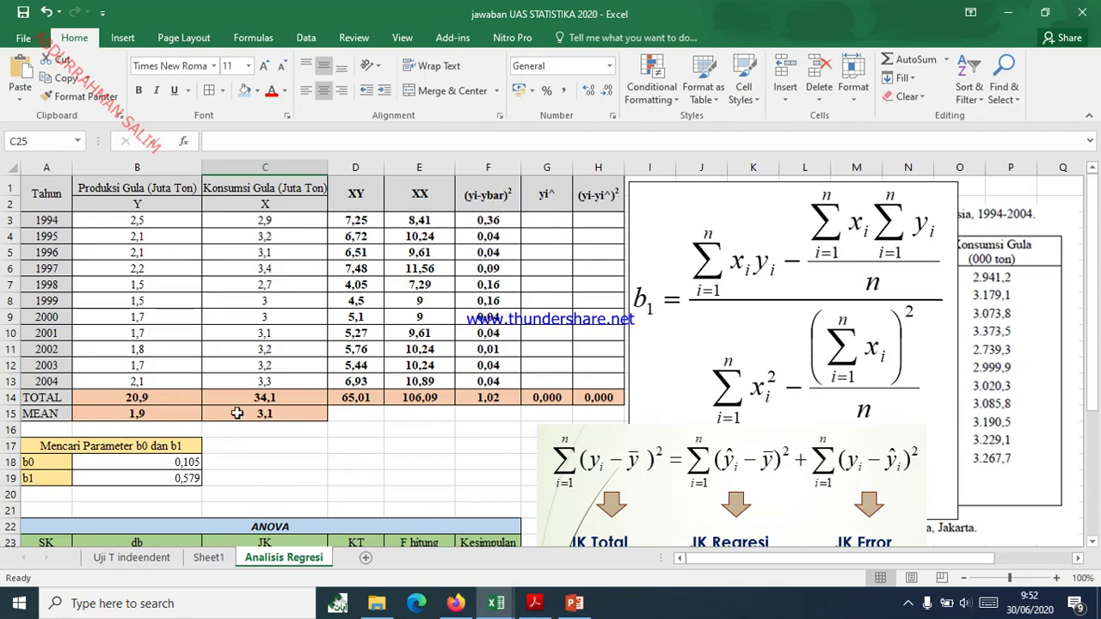
pyautogui.click(282, 449)
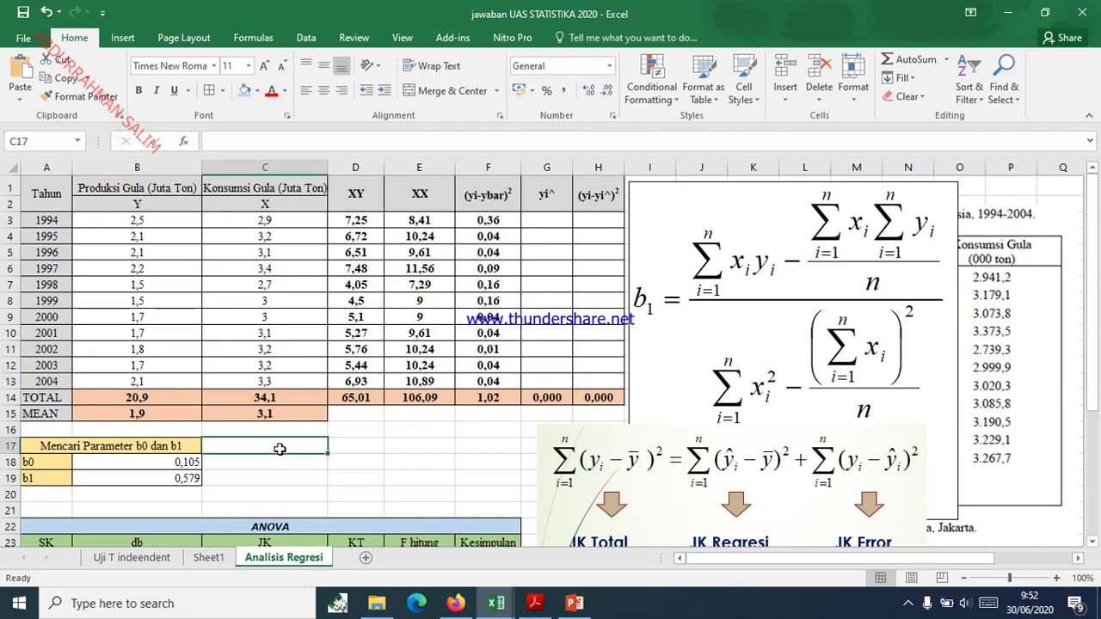
pyautogui.click(356, 447)
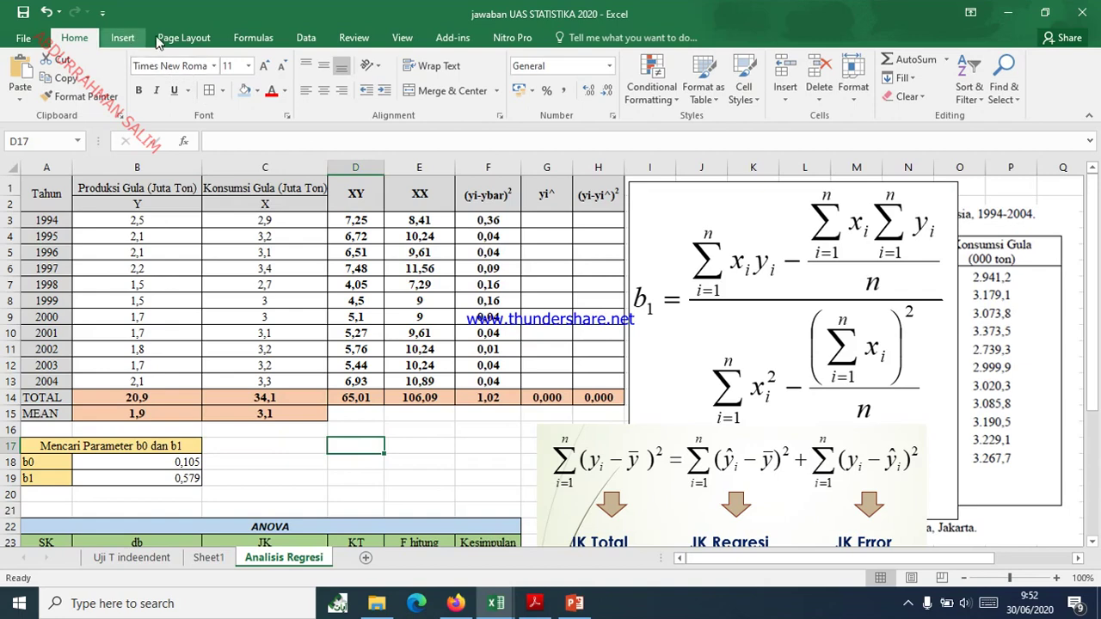
pyautogui.click(122, 38)
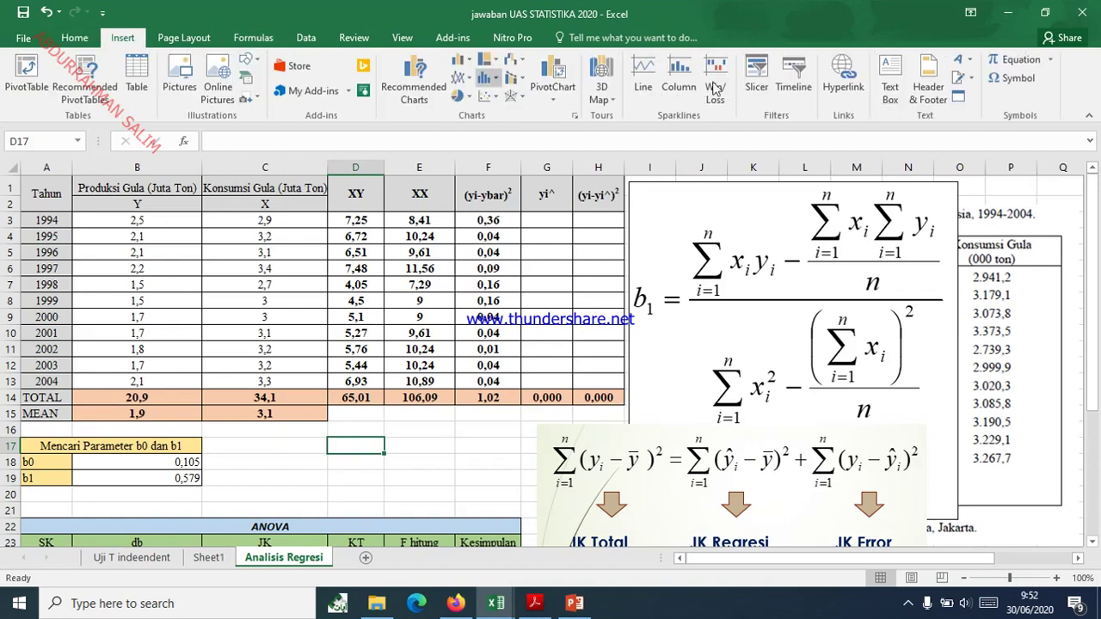
pyautogui.click(1020, 60)
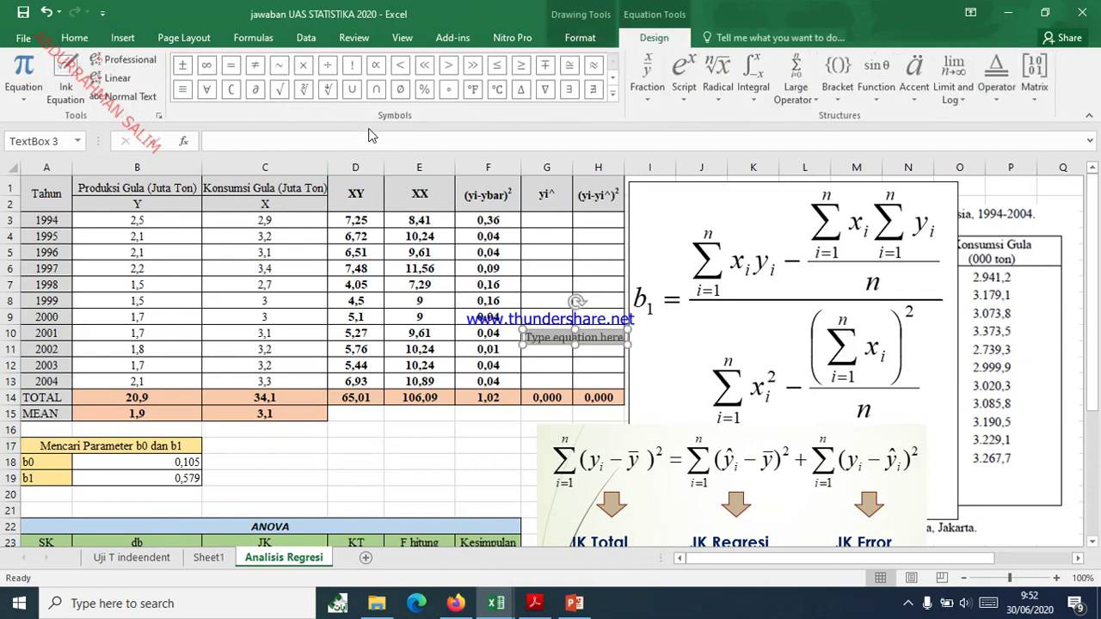
pyautogui.moveTo(573, 332); pyautogui.dragTo(320, 456)
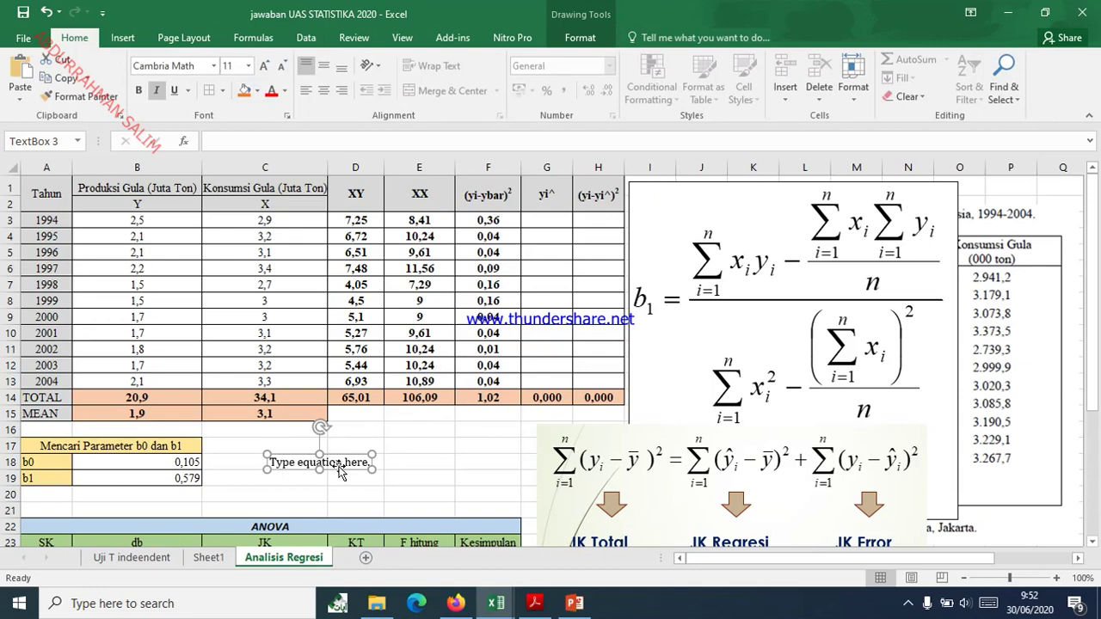
# - Build a Y with a hat accent and a subscript I in the new equation box
pyautogui.click(587, 40)
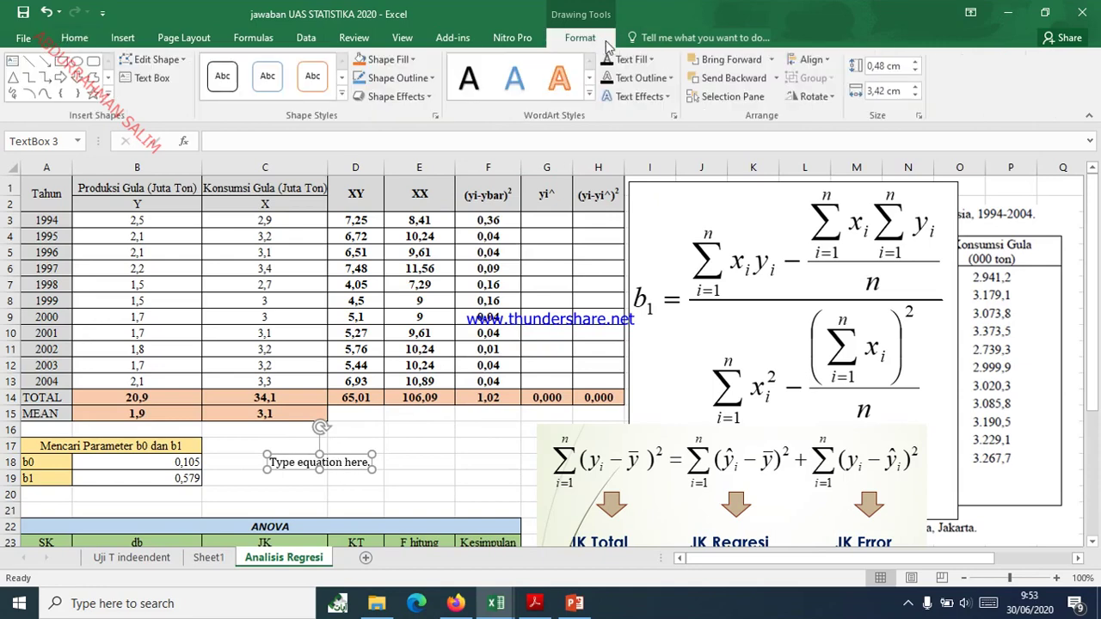
pyautogui.click(318, 469)
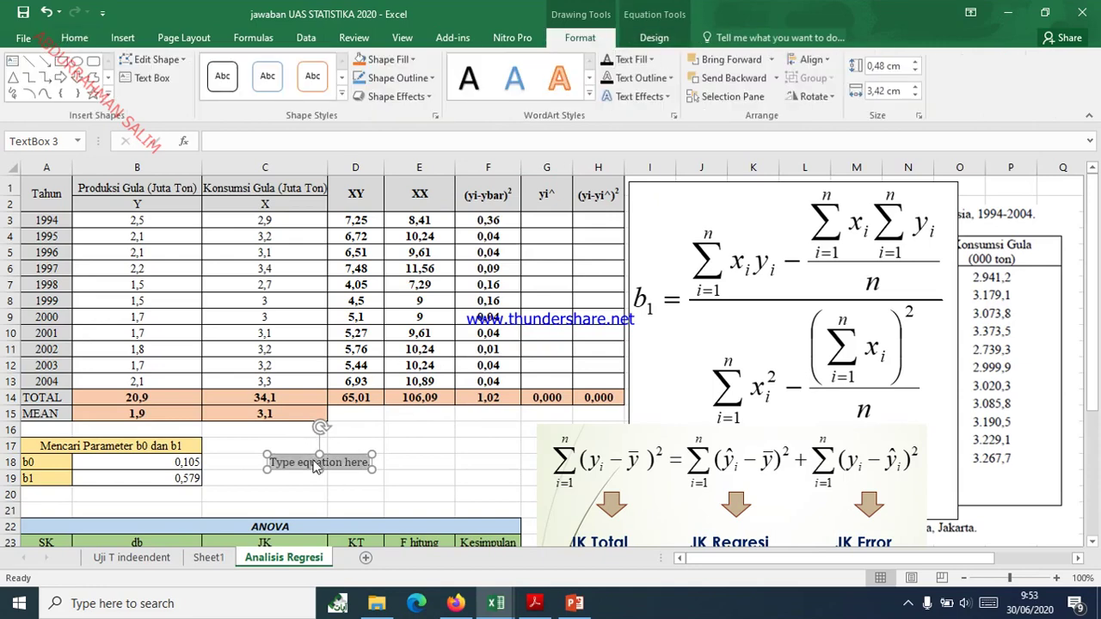
pyautogui.click(653, 38)
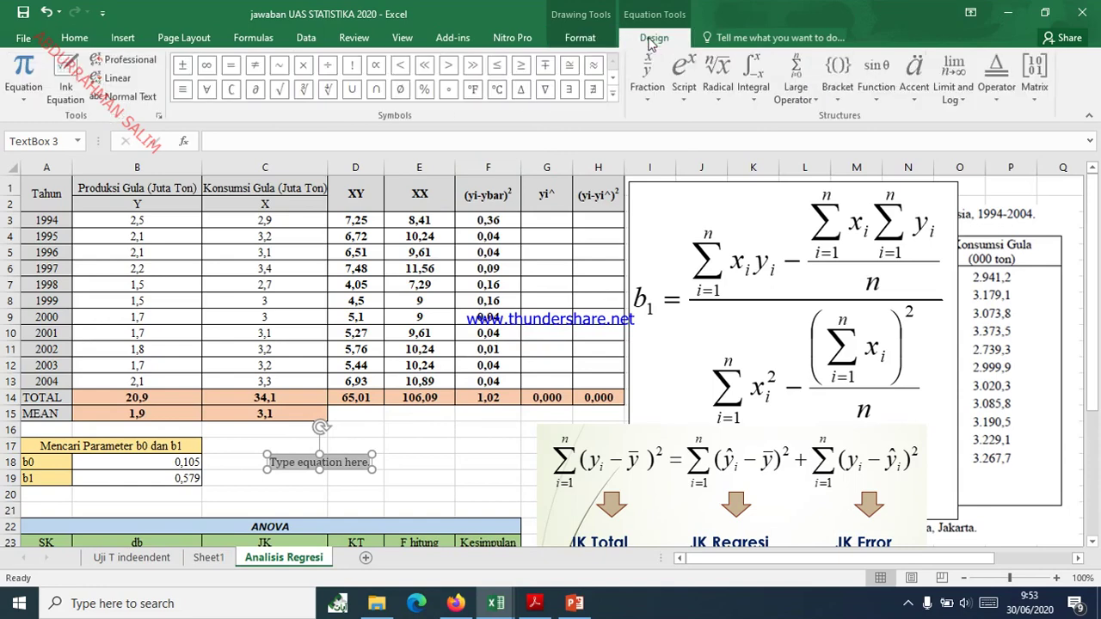
pyautogui.click(684, 73)
pyautogui.press('Escape')
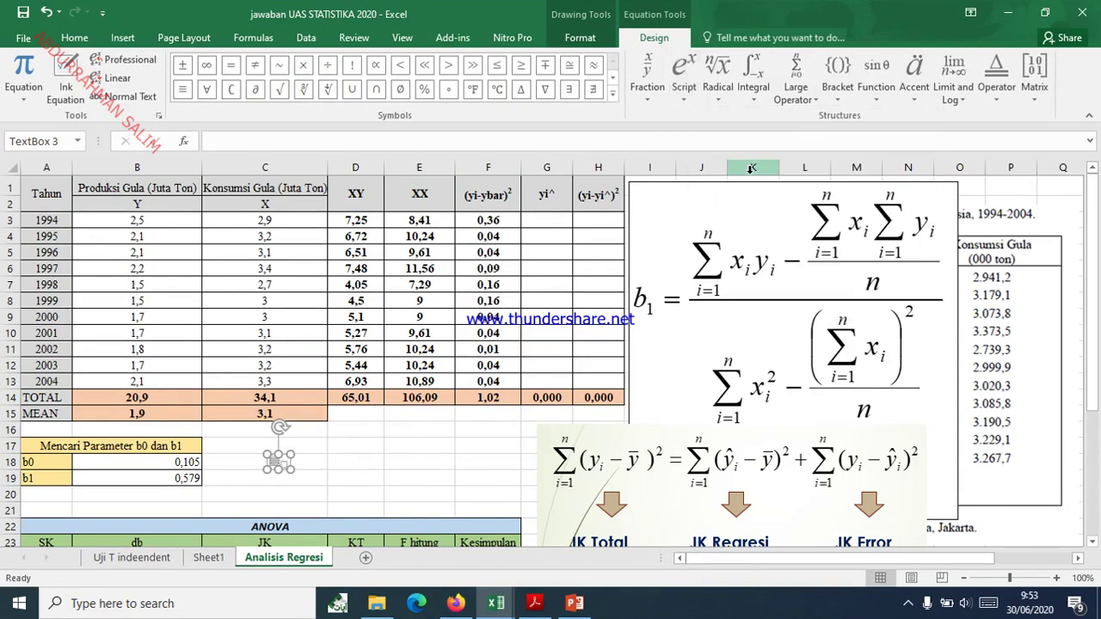
pyautogui.click(917, 78)
pyautogui.click(1024, 164)
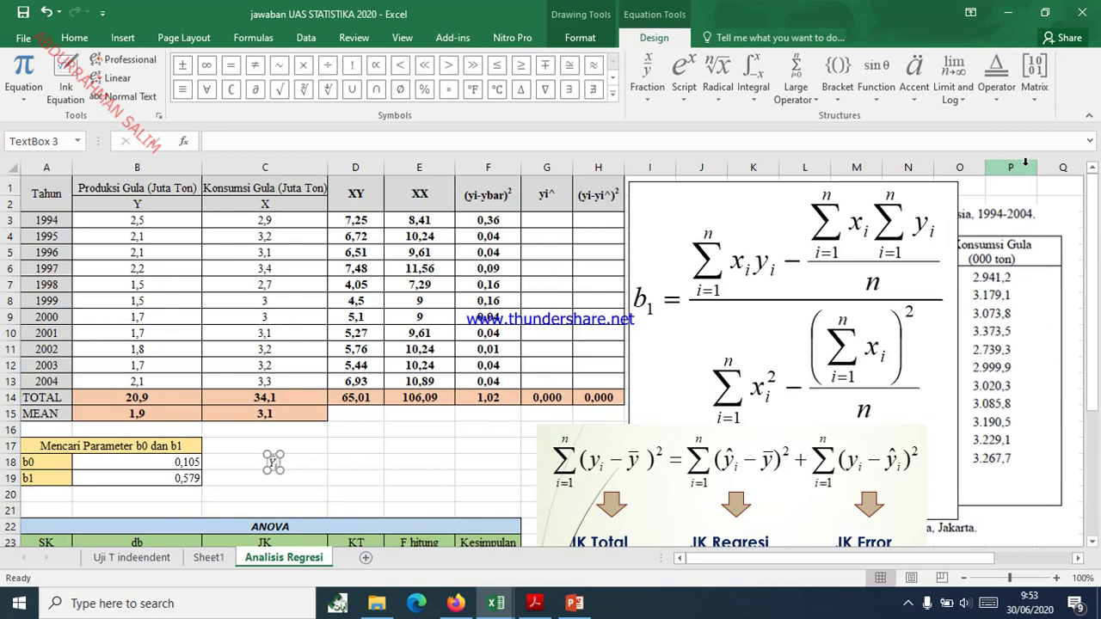
# - Complete the regression formula after the hatted Y with the plain text =b0+b1X
pyautogui.press('Escape')
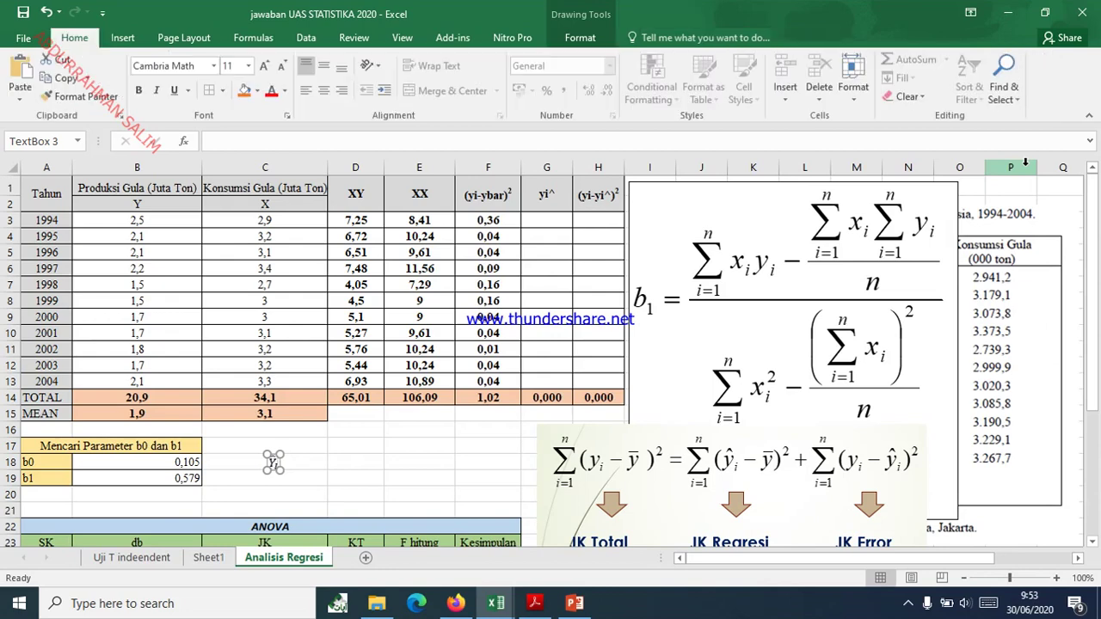
pyautogui.write('=')
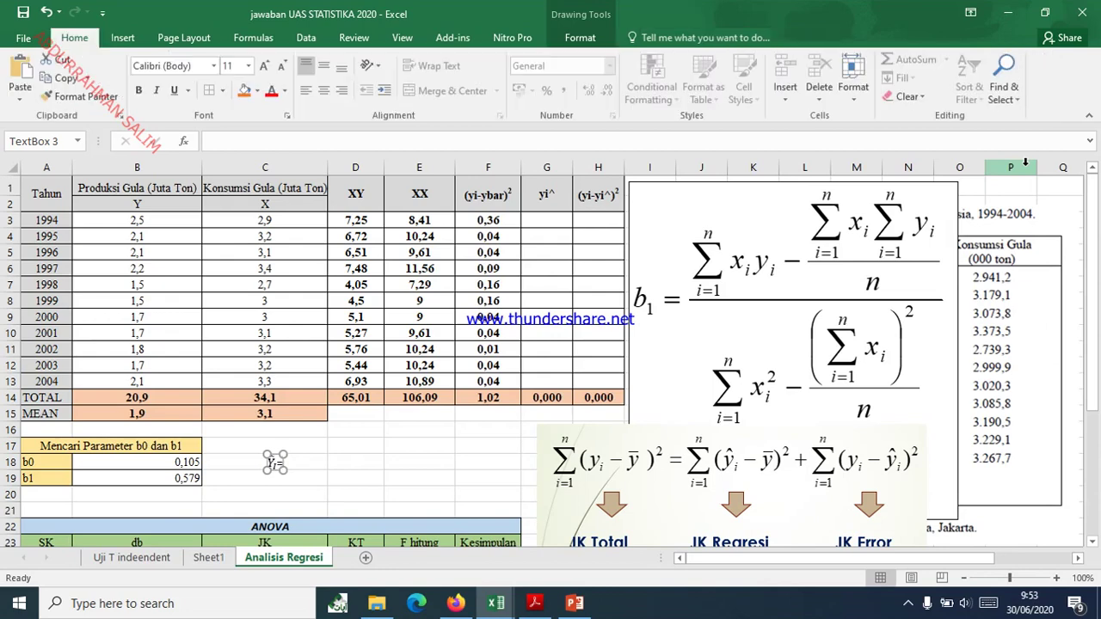
pyautogui.write('B0')
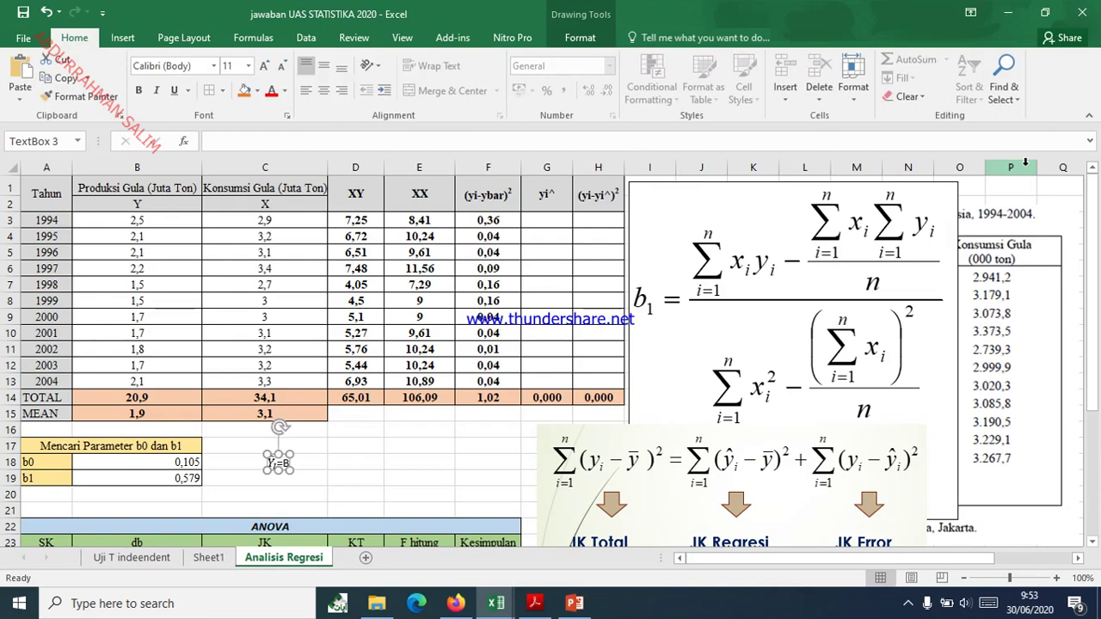
pyautogui.press('BackSpace')
pyautogui.press('BackSpace')
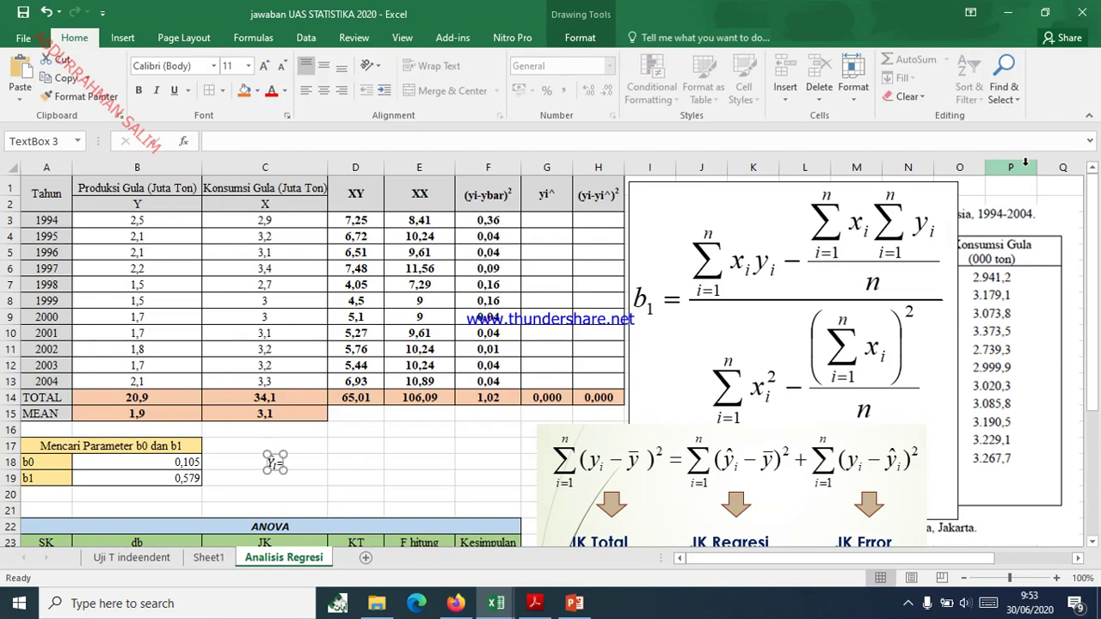
pyautogui.write('b0')
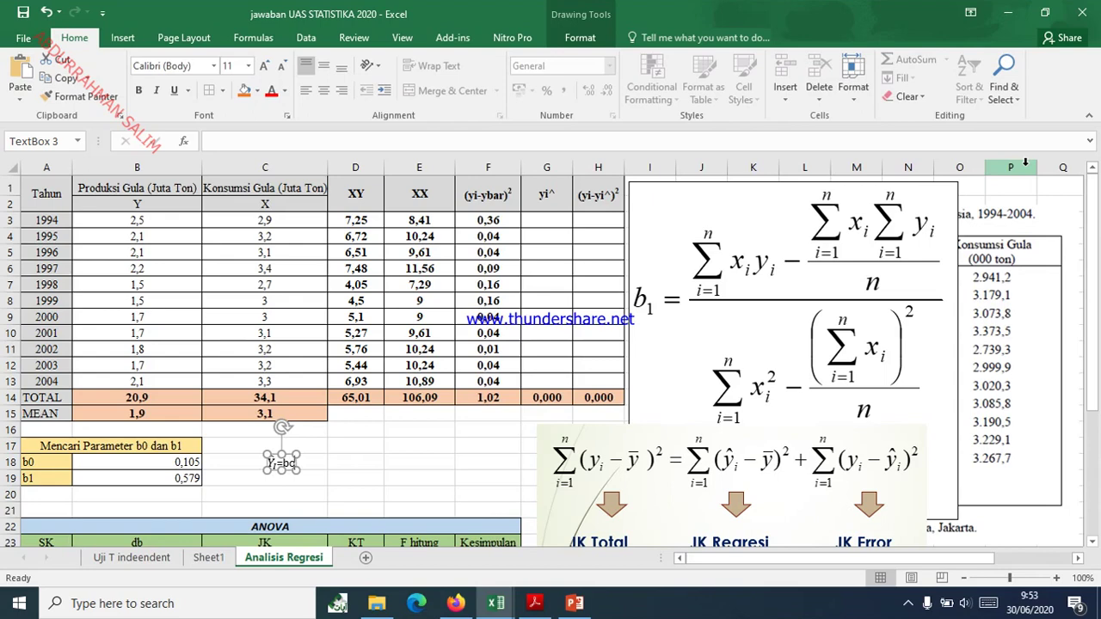
pyautogui.write('+b1')
pyautogui.press('BackSpace')
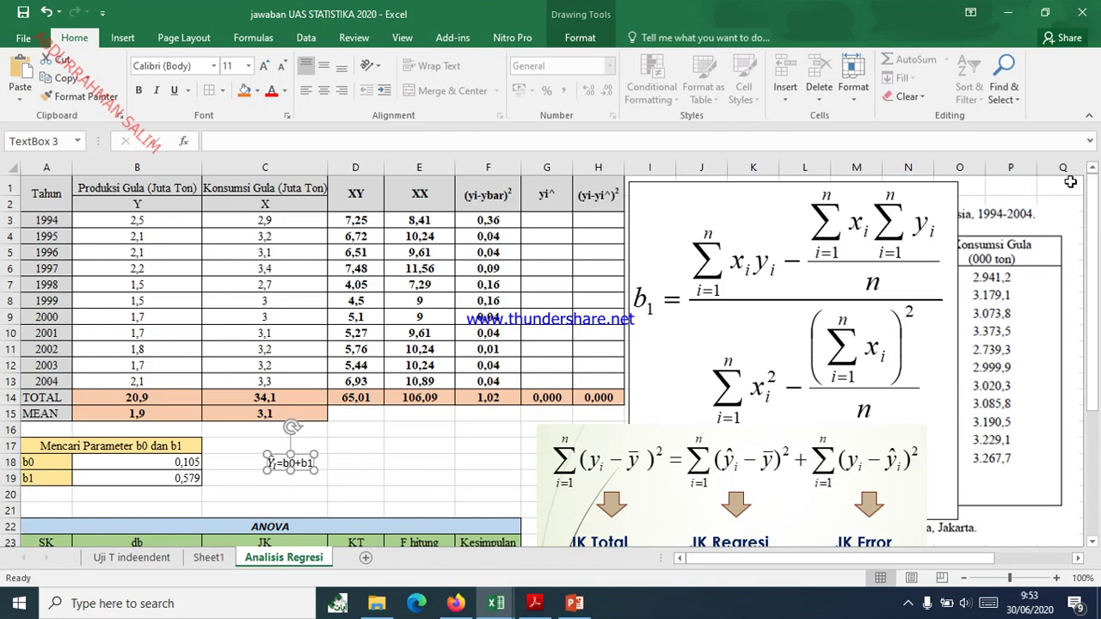
pyautogui.write('X')
# - Enlarge the regression formula text to size 24 and widen its box so it fits on one line
pyautogui.moveTo(322, 470); pyautogui.dragTo(265, 463)
pyautogui.click(264, 67)
pyautogui.click(264, 66)
pyautogui.click(264, 67)
pyautogui.click(264, 66)
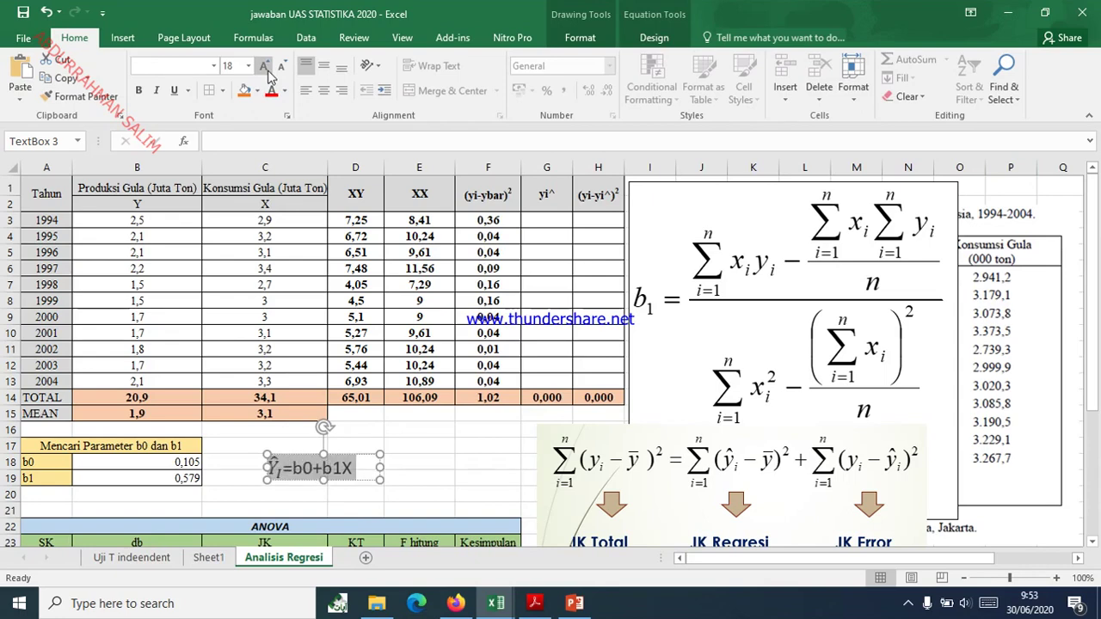
pyautogui.click(264, 66)
pyautogui.click(265, 66)
pyautogui.click(265, 66)
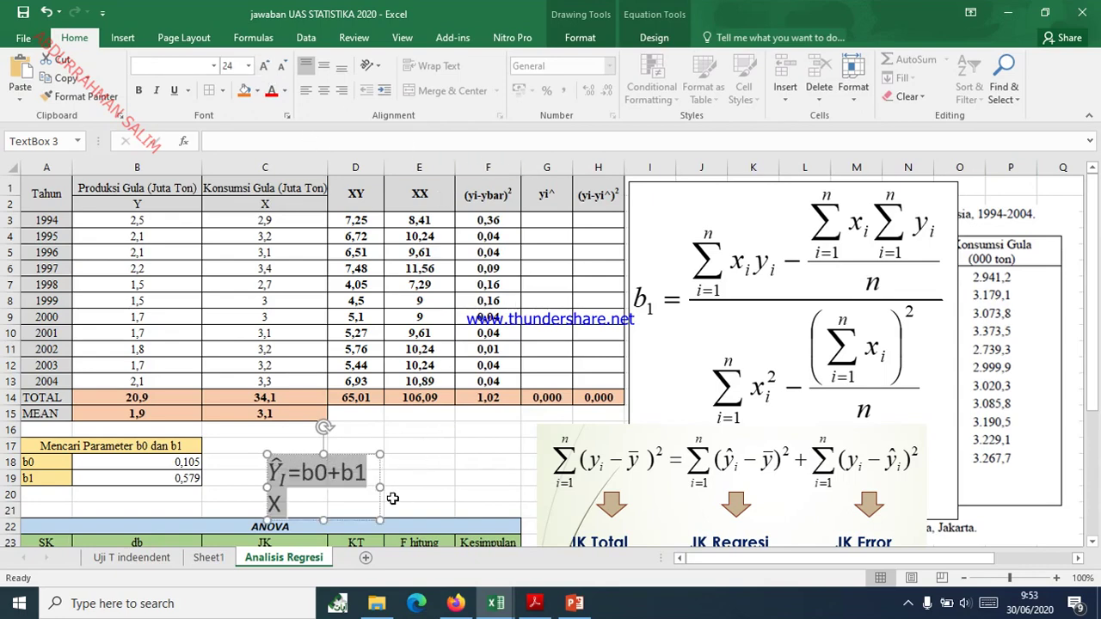
pyautogui.moveTo(380, 487); pyautogui.dragTo(433, 486)
pyautogui.click(474, 464)
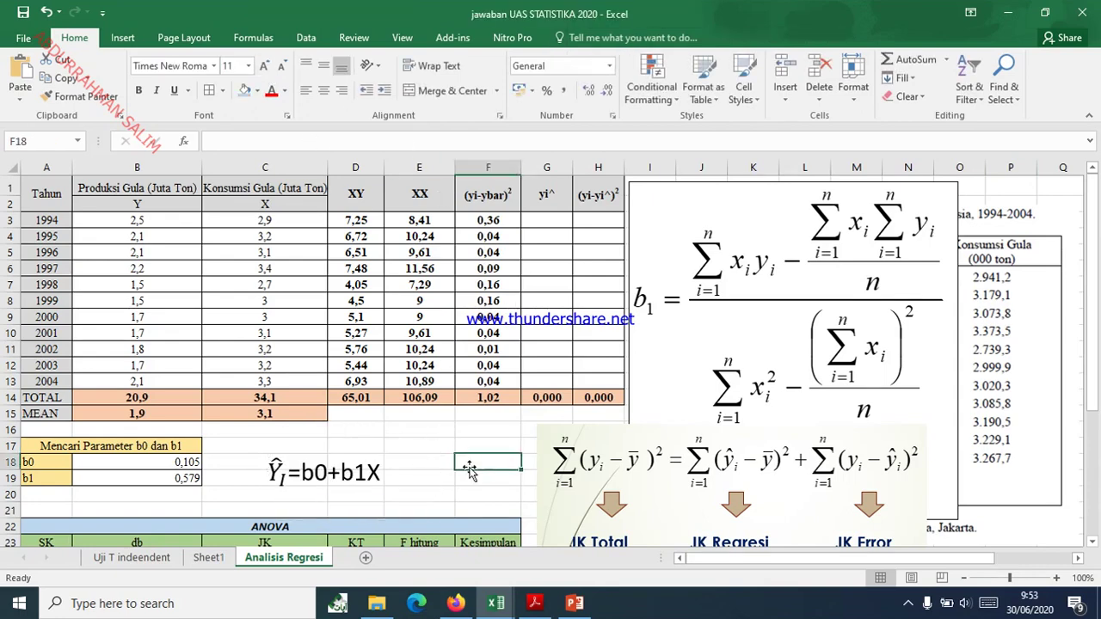
# - Change the subscript of the hatted Y to a lowercase i
pyautogui.scroll(-1, 325, 478)
pyautogui.scroll(1, 324, 477)
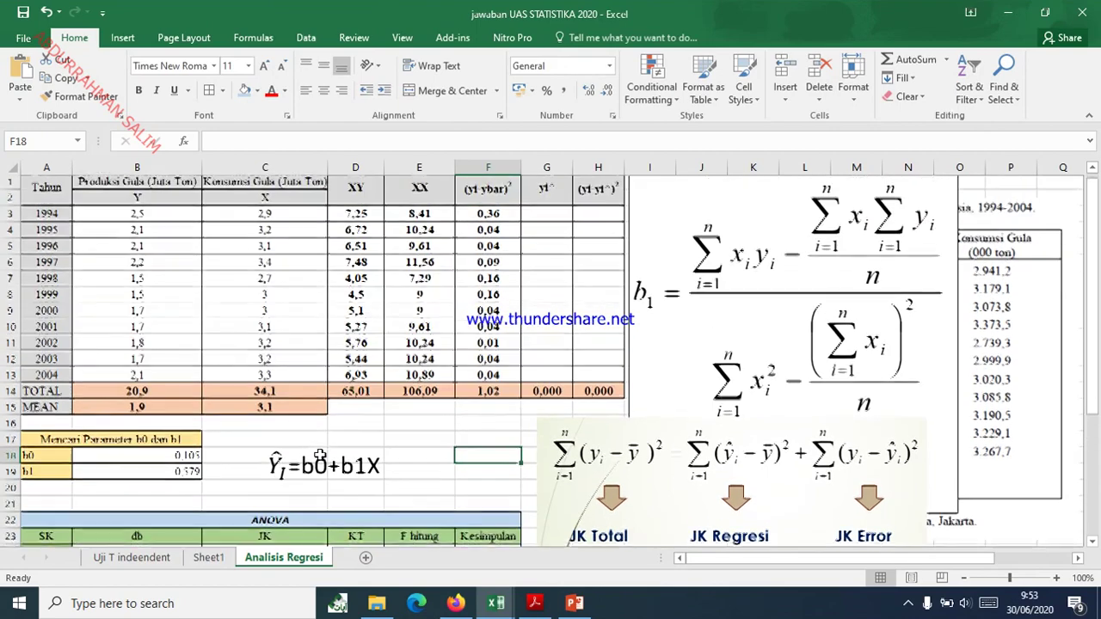
pyautogui.click(278, 484)
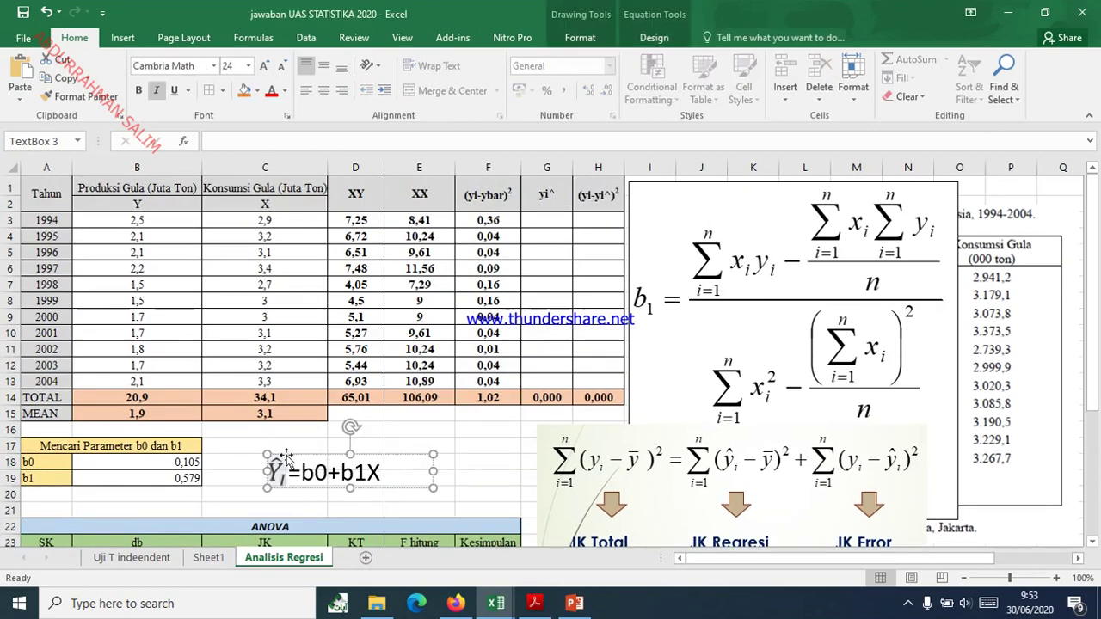
pyautogui.press('BackSpace')
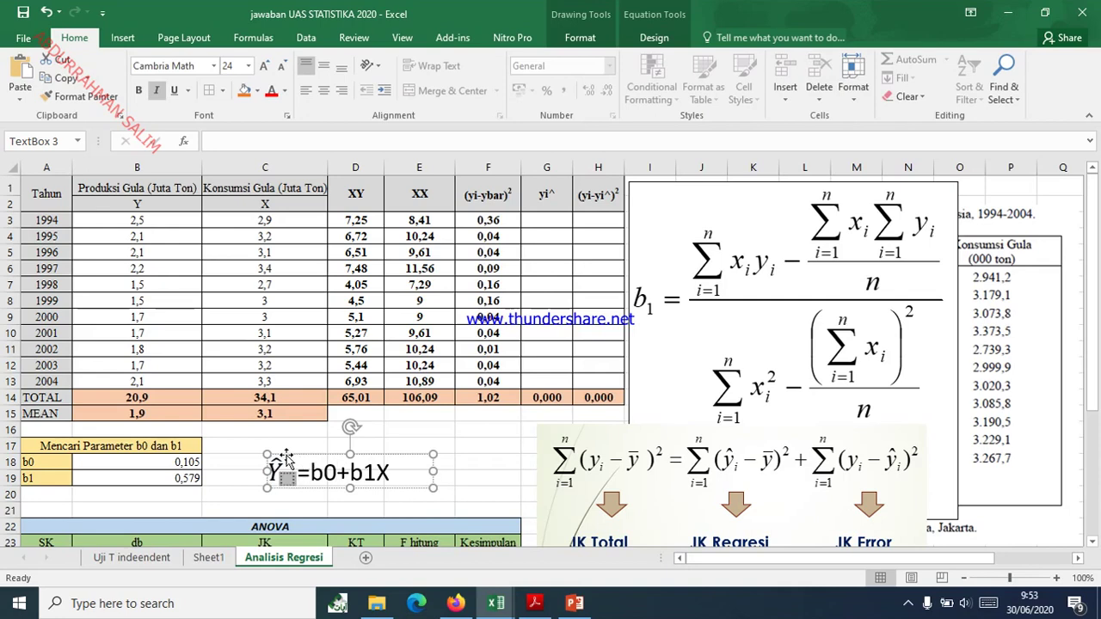
pyautogui.write('i')
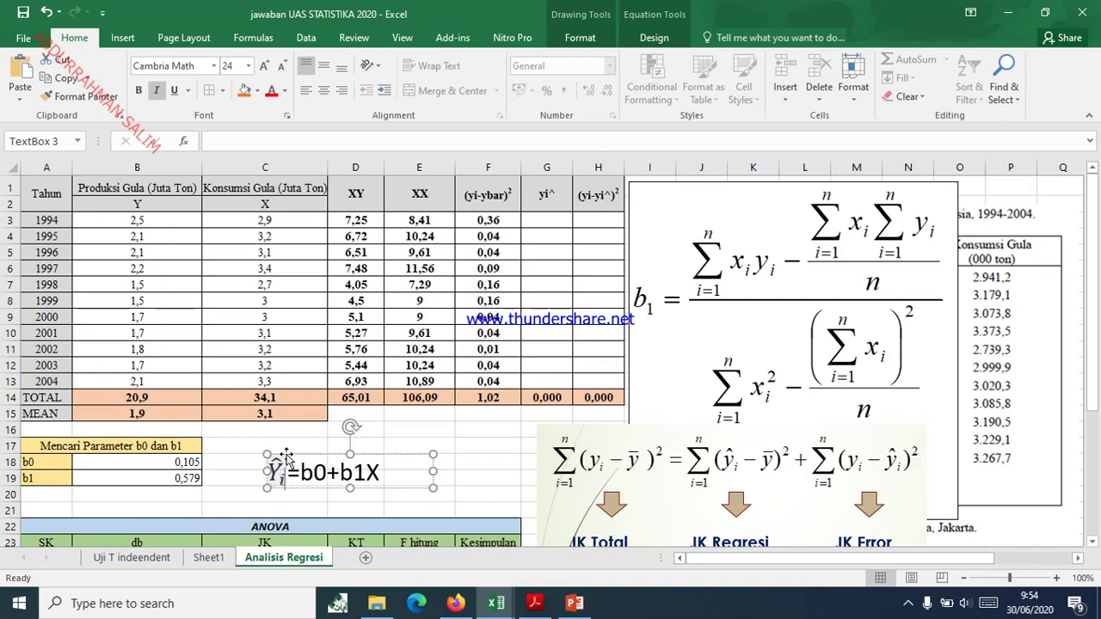
pyautogui.click(383, 473)
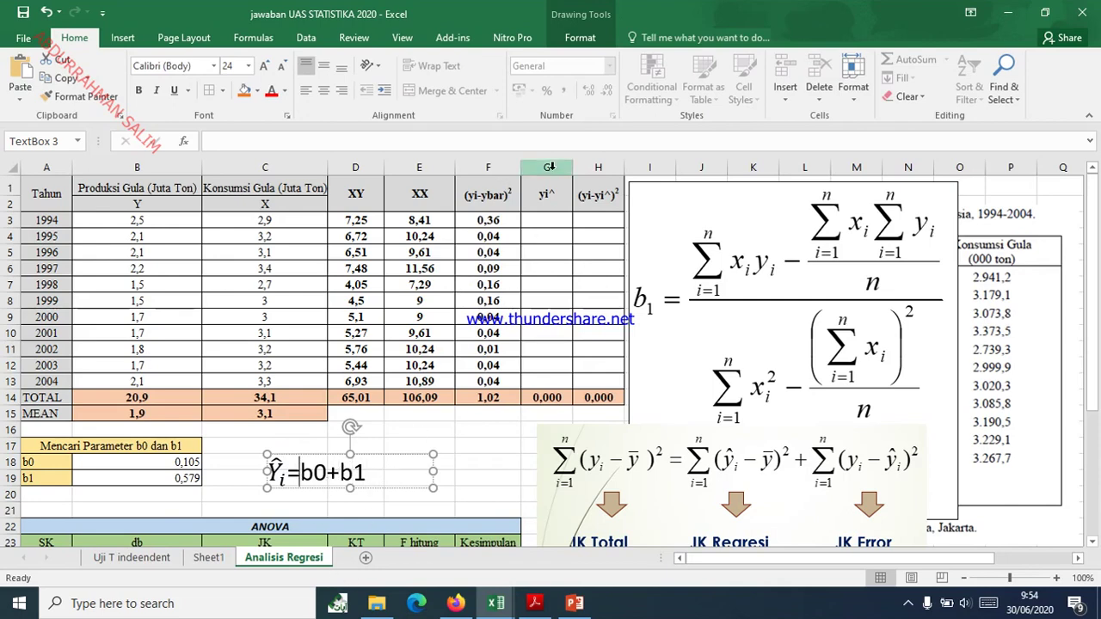
pyautogui.click(128, 39)
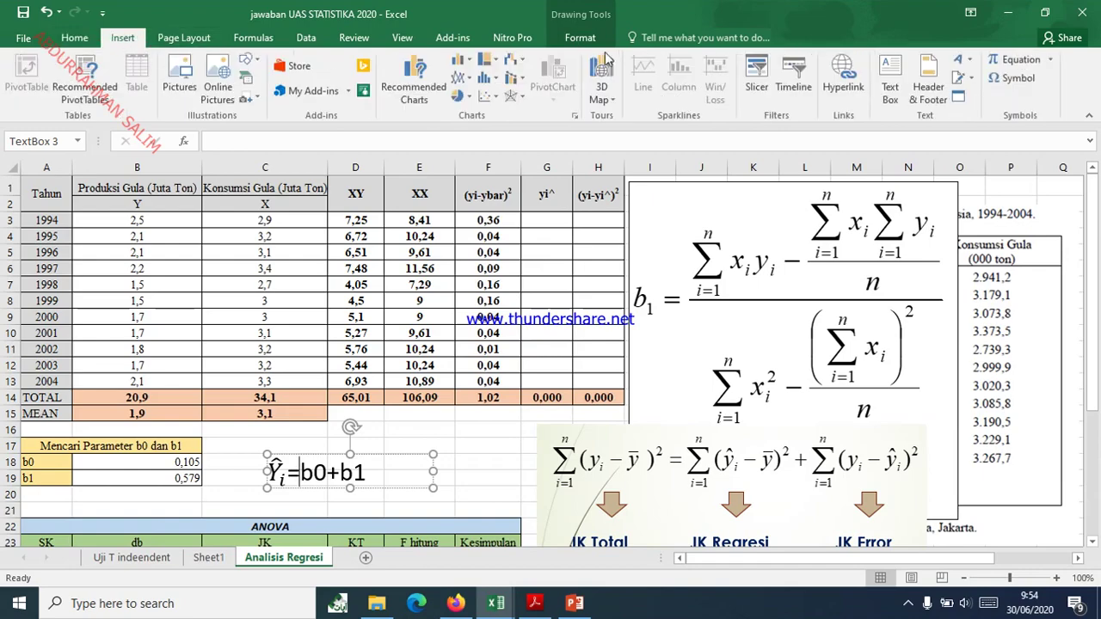
pyautogui.click(1014, 78)
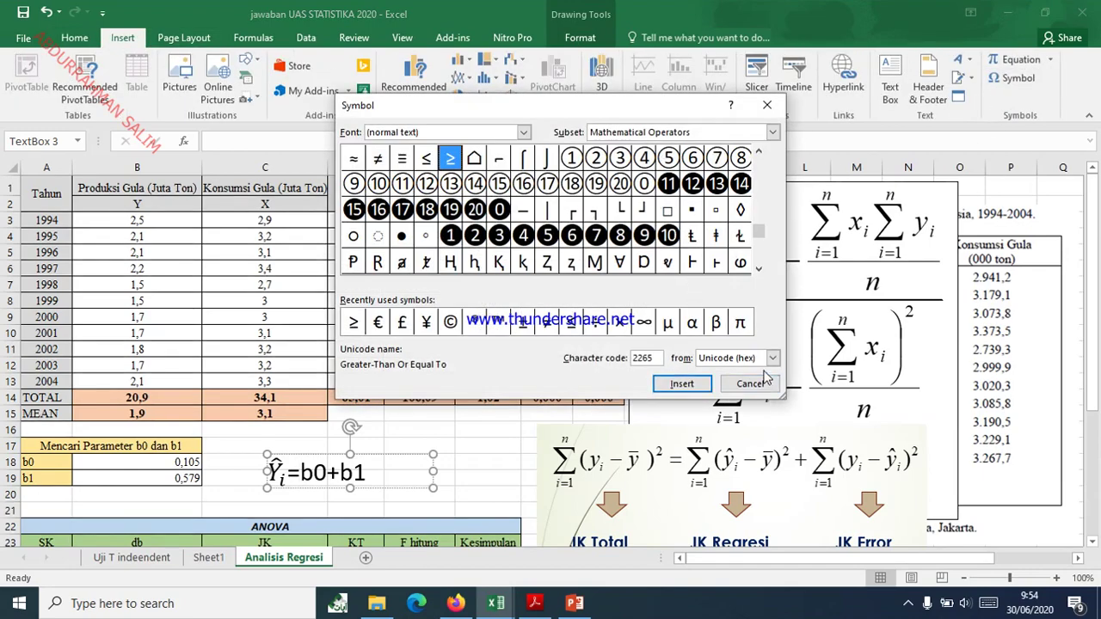
pyautogui.click(766, 105)
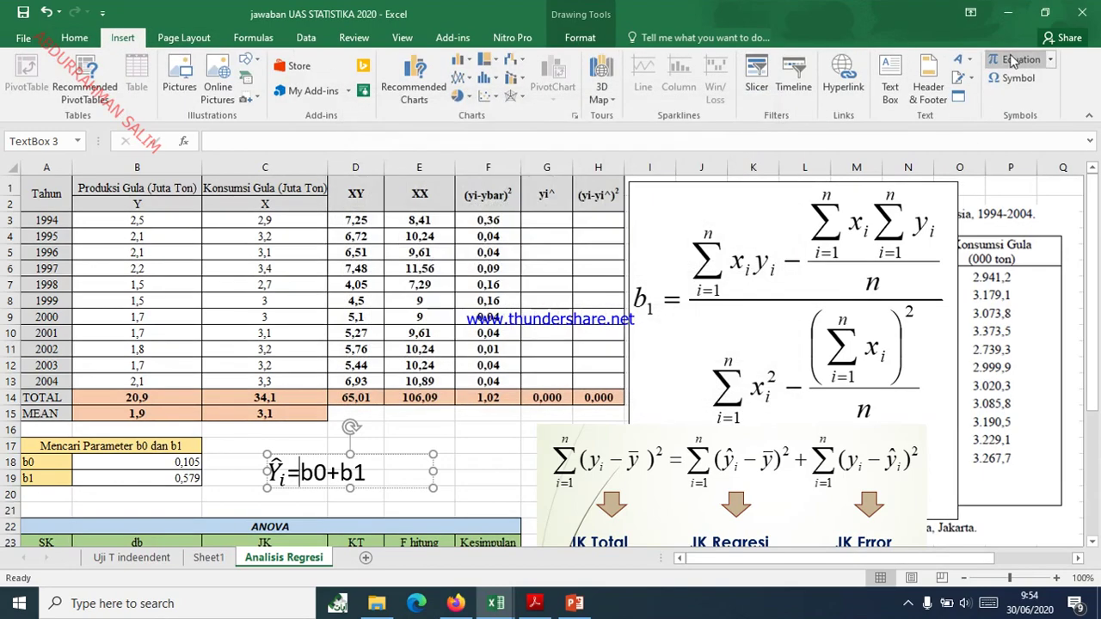
pyautogui.click(1019, 58)
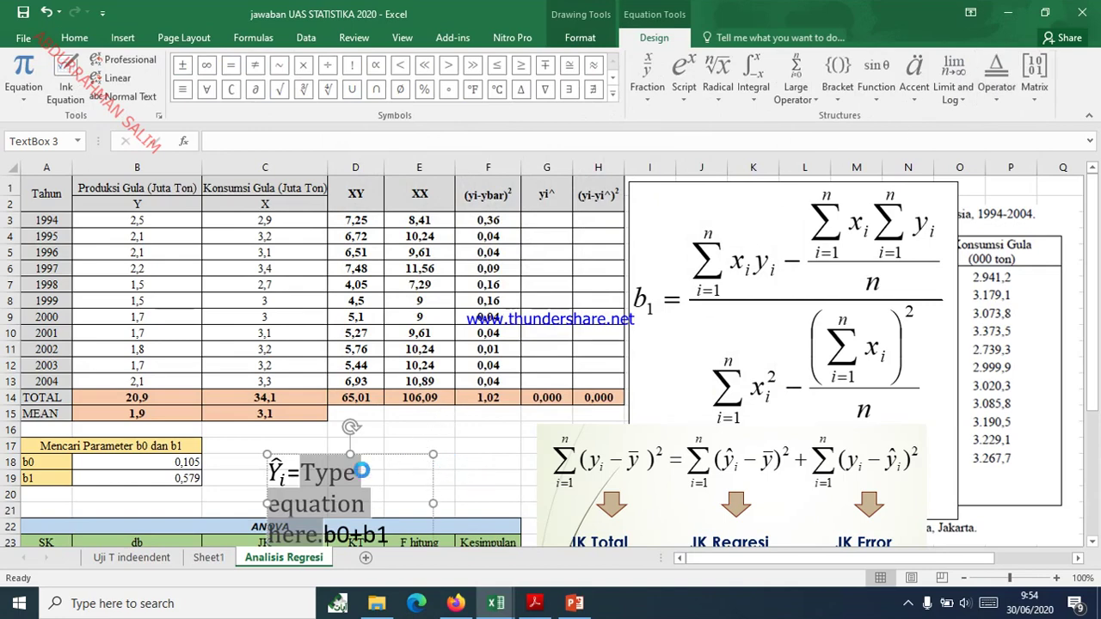
pyautogui.press('BackSpace')
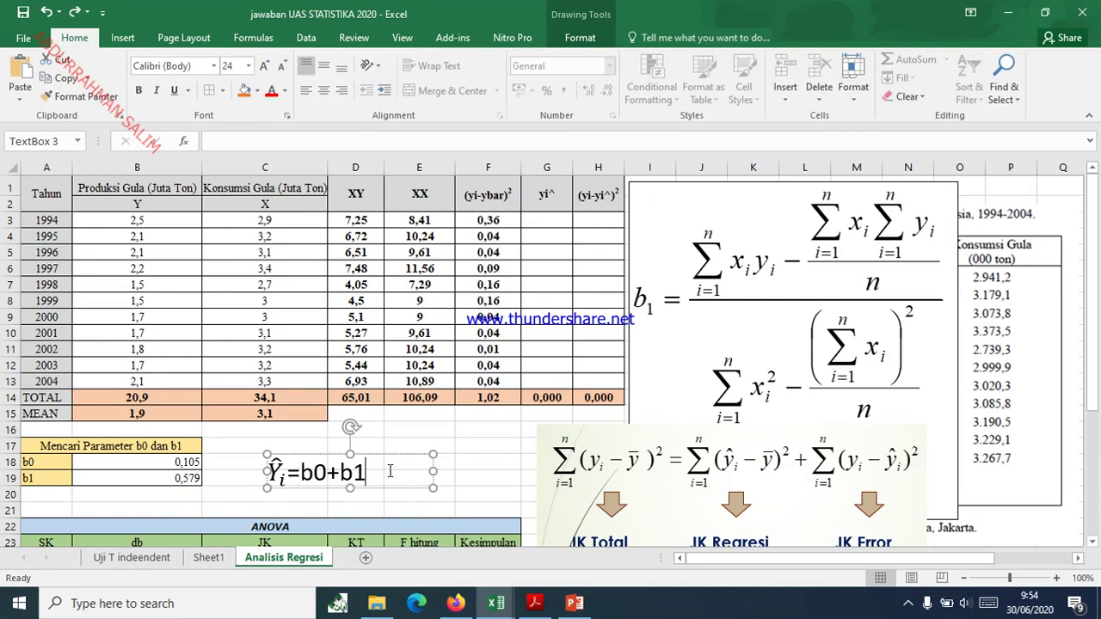
pyautogui.click(274, 471)
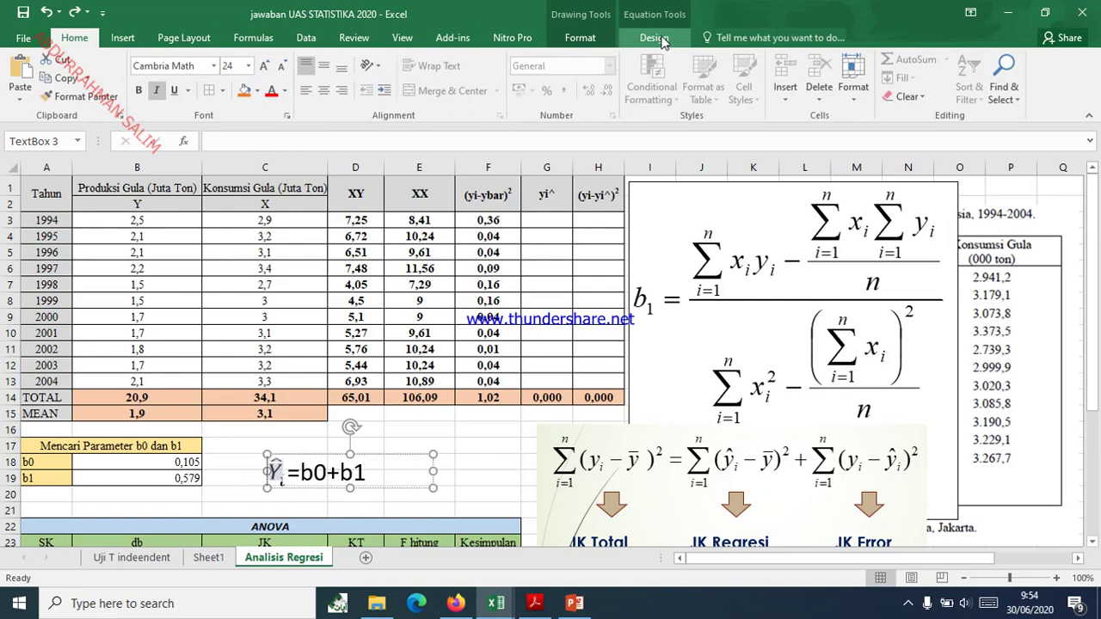
# - Copy and remove the plain b0+b1 text after the hatted Y, and make the equals sign part of the equation
pyautogui.moveTo(372, 472); pyautogui.dragTo(320, 475)
pyautogui.hotkey('ctrl', 'c')
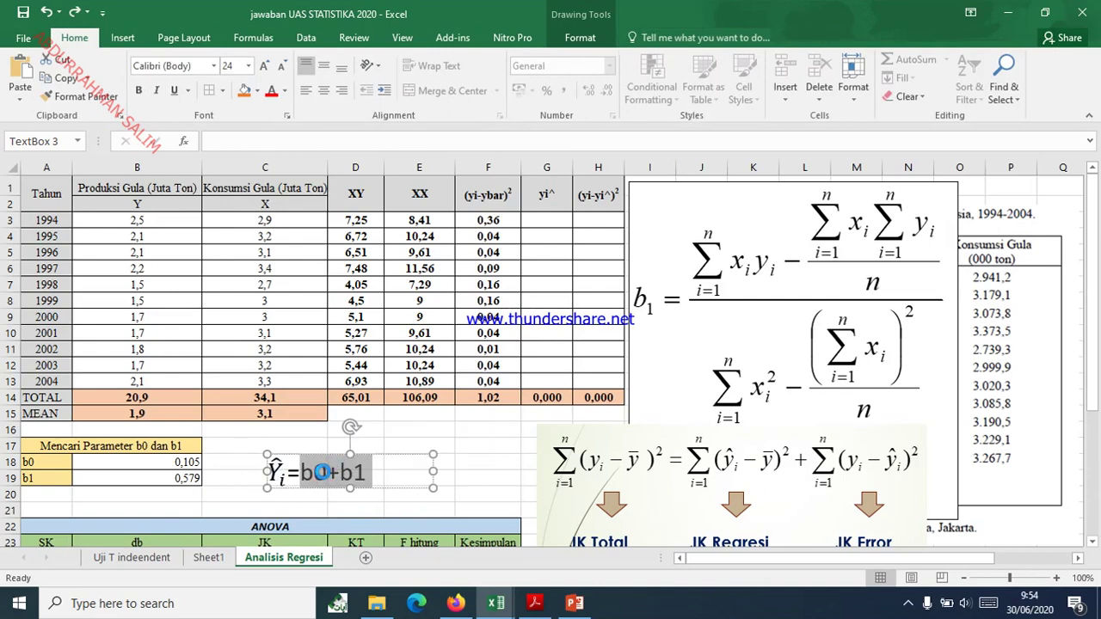
pyautogui.press('BackSpace')
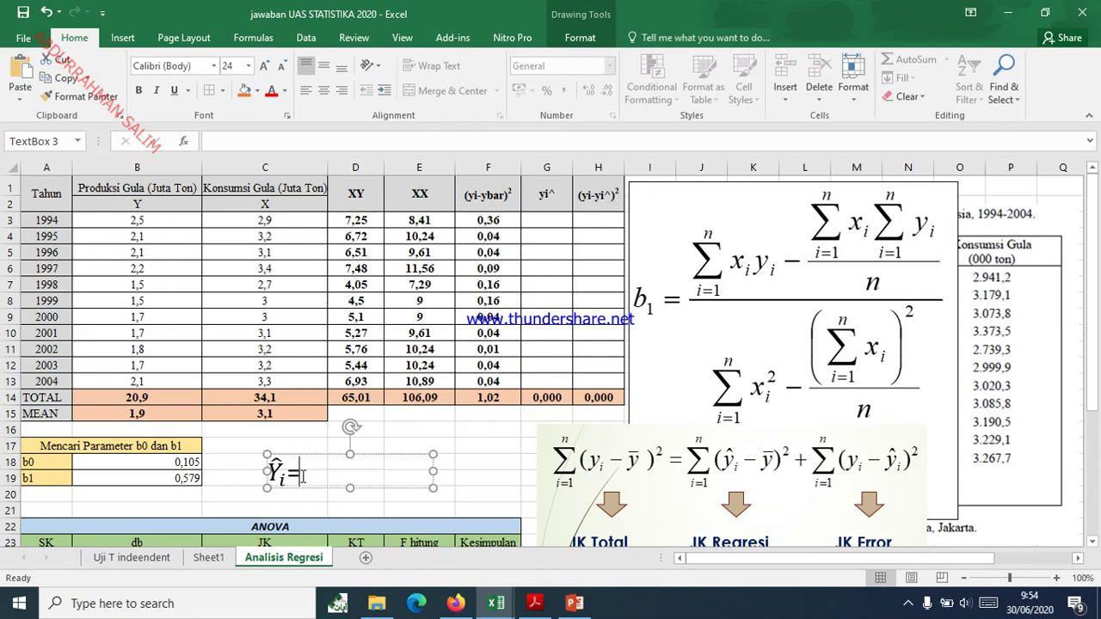
pyautogui.press('BackSpace')
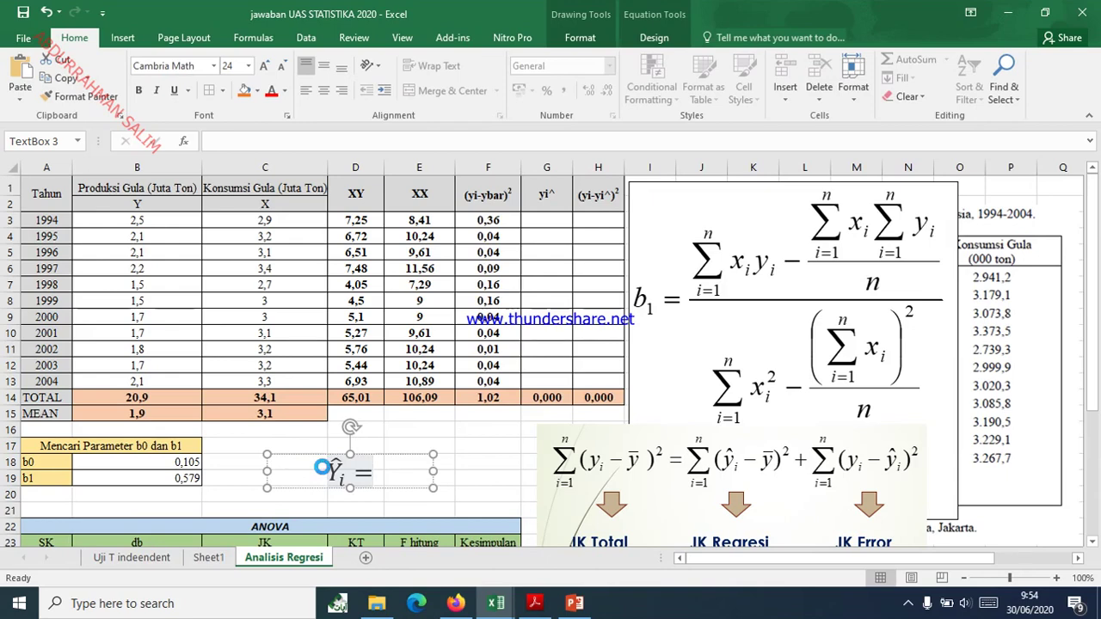
# - Try pasting the copied b0+b1 text after the equals sign, and delete it again
pyautogui.hotkey('ctrl', 'v')
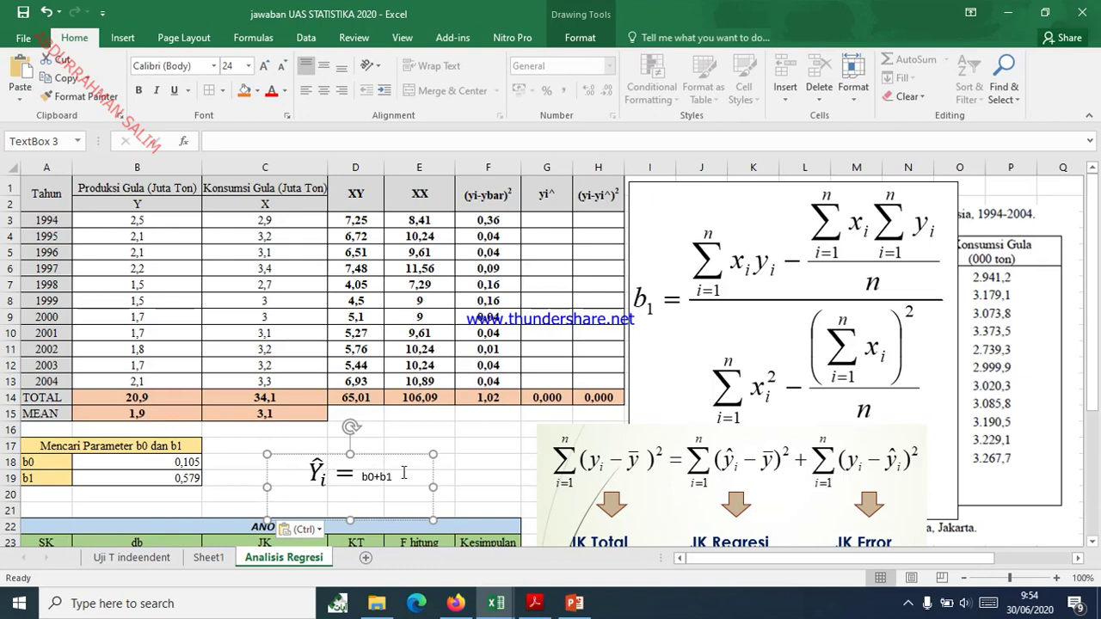
pyautogui.press('BackSpace')
pyautogui.press('BackSpace')
pyautogui.press('BackSpace')
pyautogui.press('BackSpace')
pyautogui.press('BackSpace')
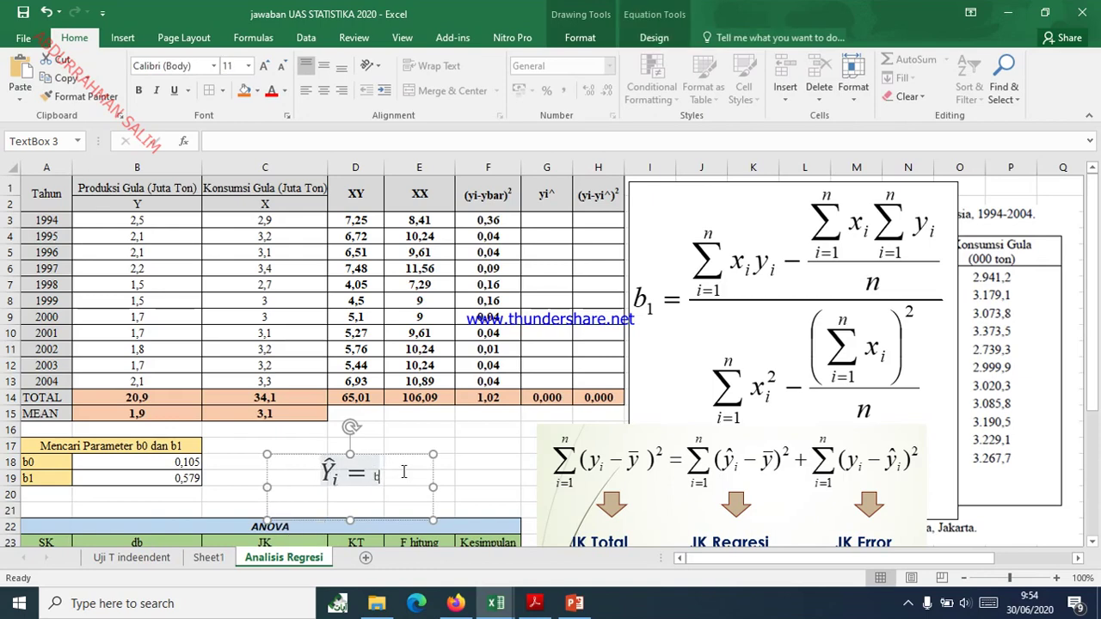
# - Add b with subscript 0 and a plus sign after the equals sign, using a subscript structure
pyautogui.click(654, 37)
pyautogui.click(679, 75)
pyautogui.click(749, 176)
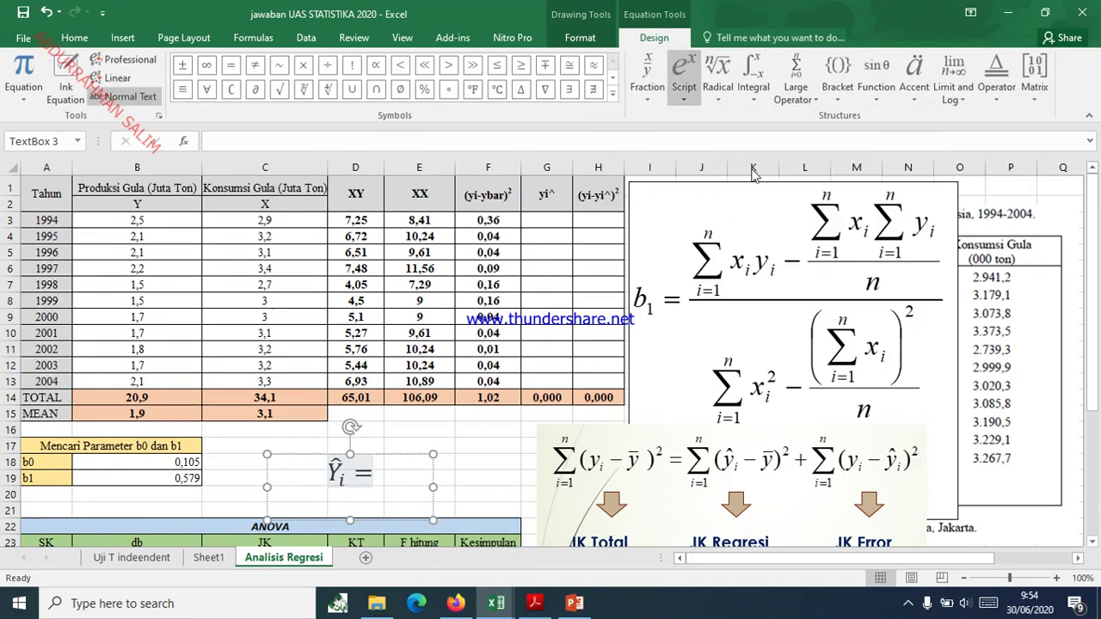
pyautogui.write('b')
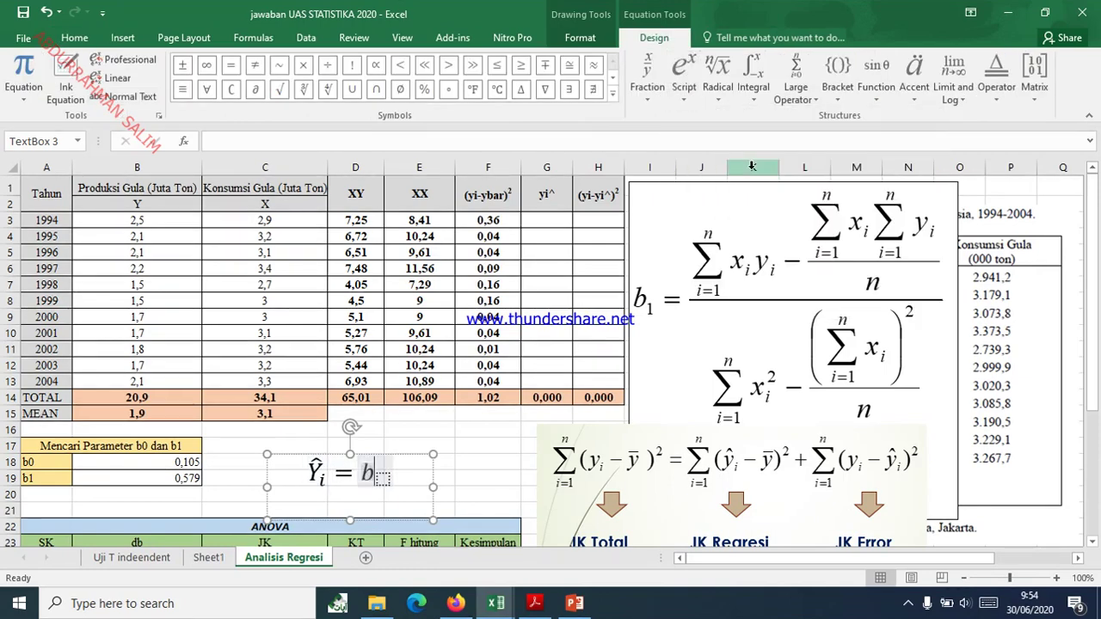
pyautogui.write('0')
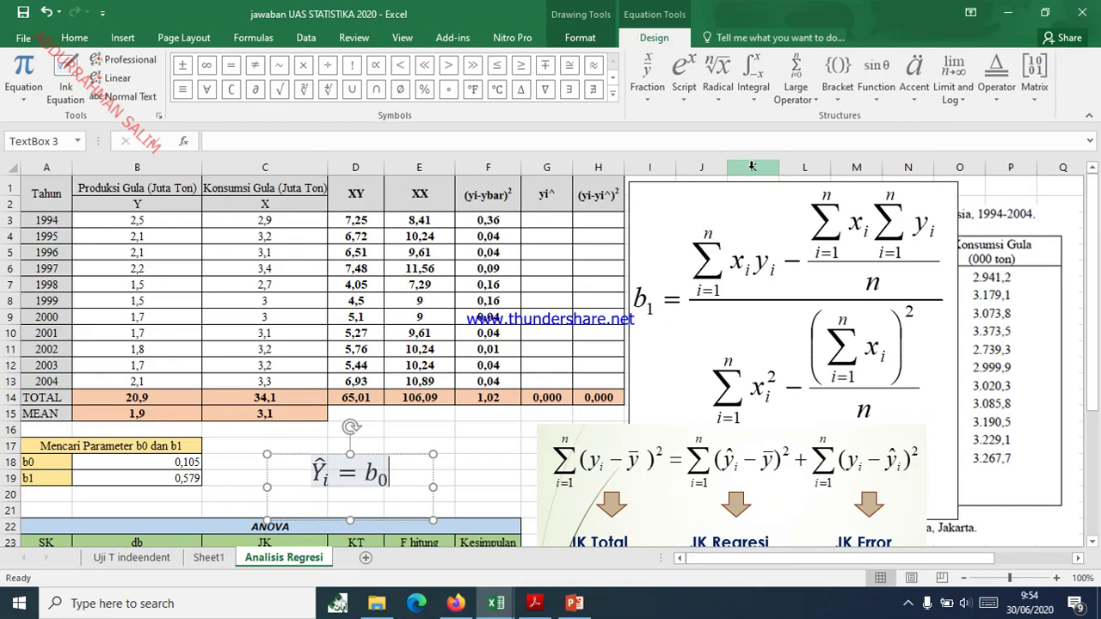
pyautogui.press('Right')
pyautogui.write('+')
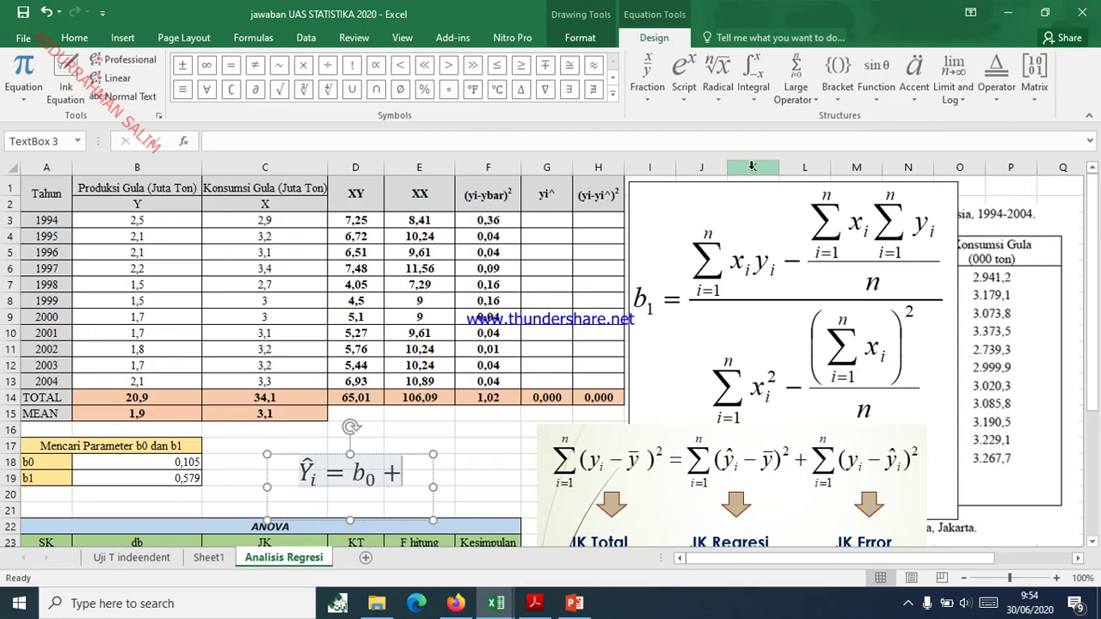
# - Add b with subscript 1 after the plus sign in the regression equation
pyautogui.click(684, 70)
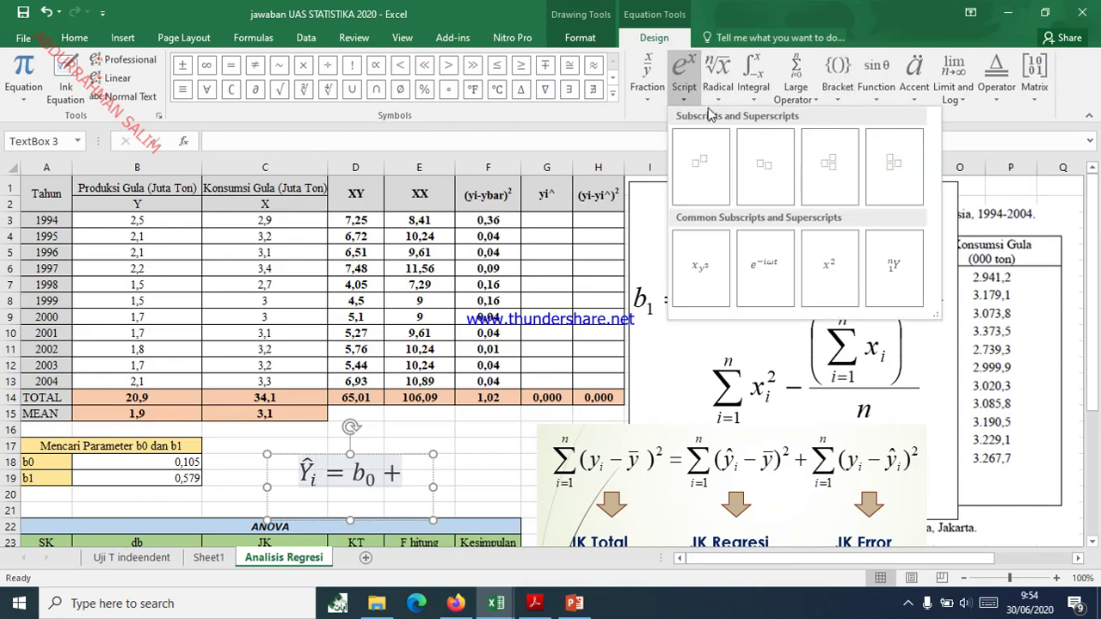
pyautogui.click(760, 166)
pyautogui.press('Left')
pyautogui.press('Left')
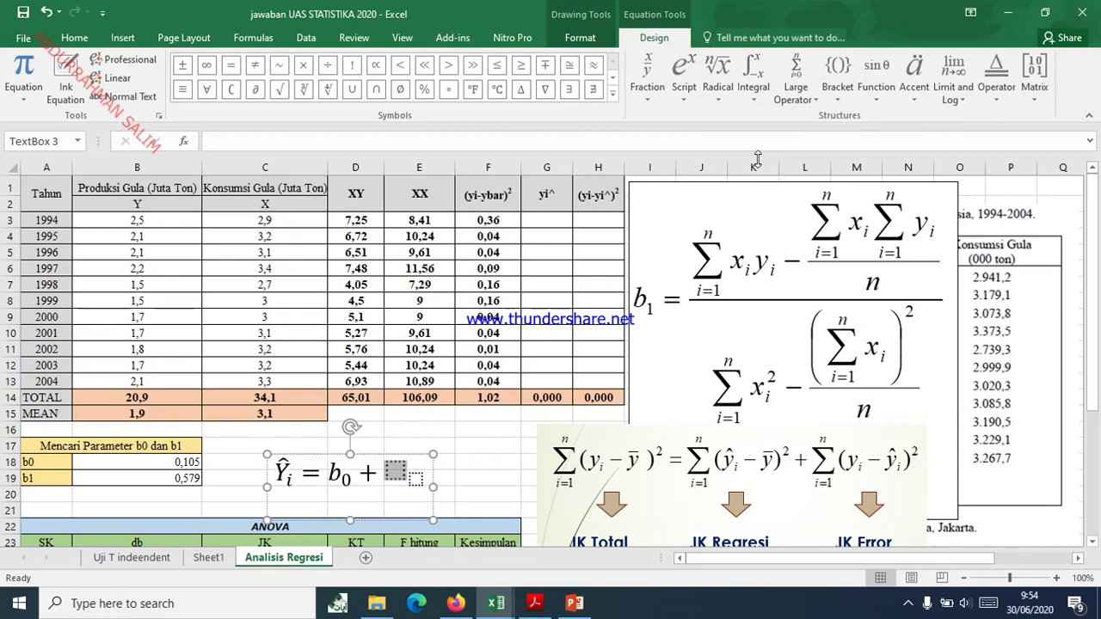
pyautogui.write('b')
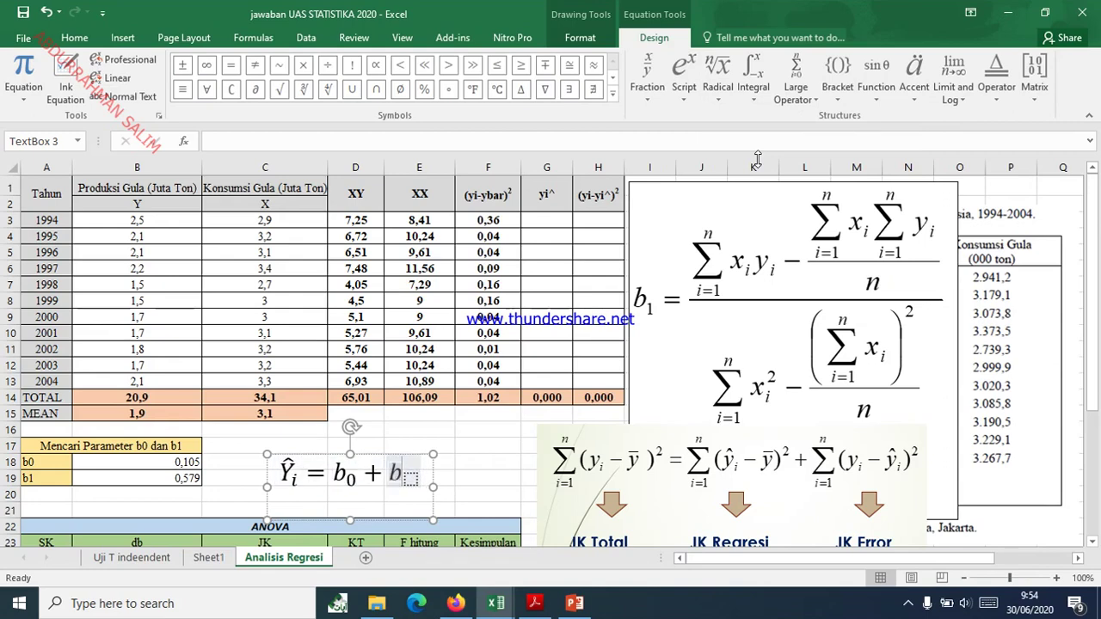
pyautogui.press('Right')
pyautogui.write('1')
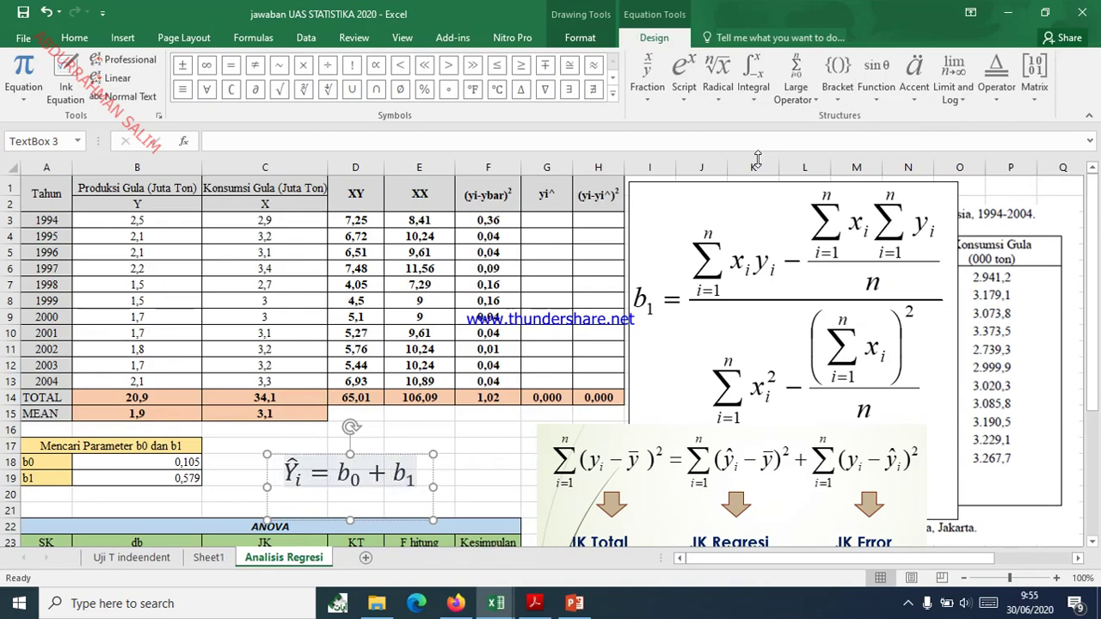
# - Finish the regression equation with X carrying the subscript i after b1, and leave the text box
pyautogui.write('X')
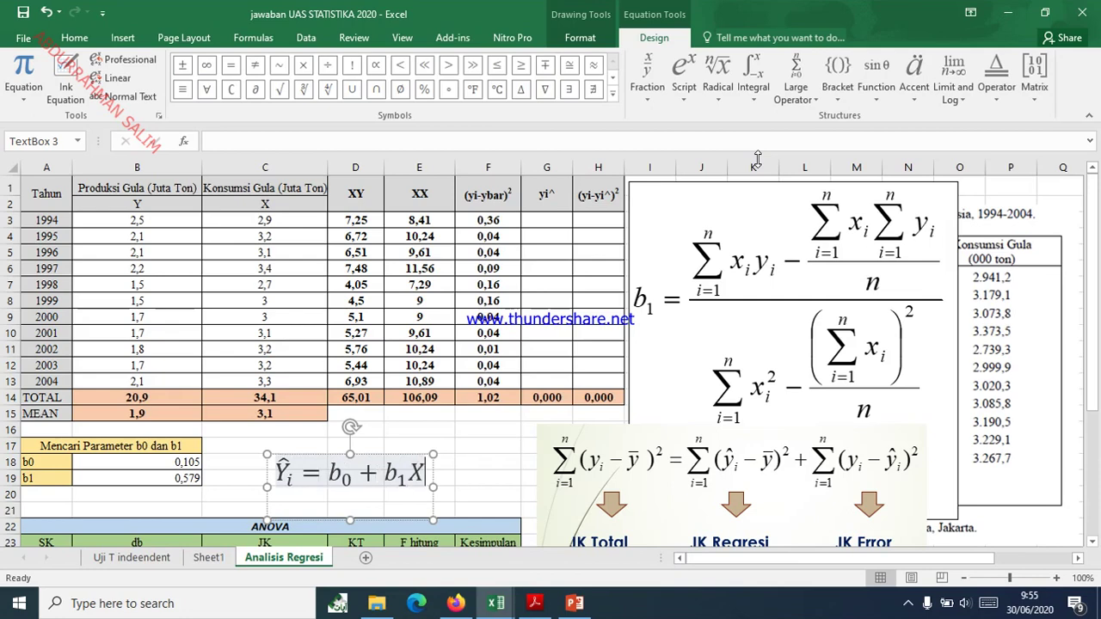
pyautogui.press('BackSpace')
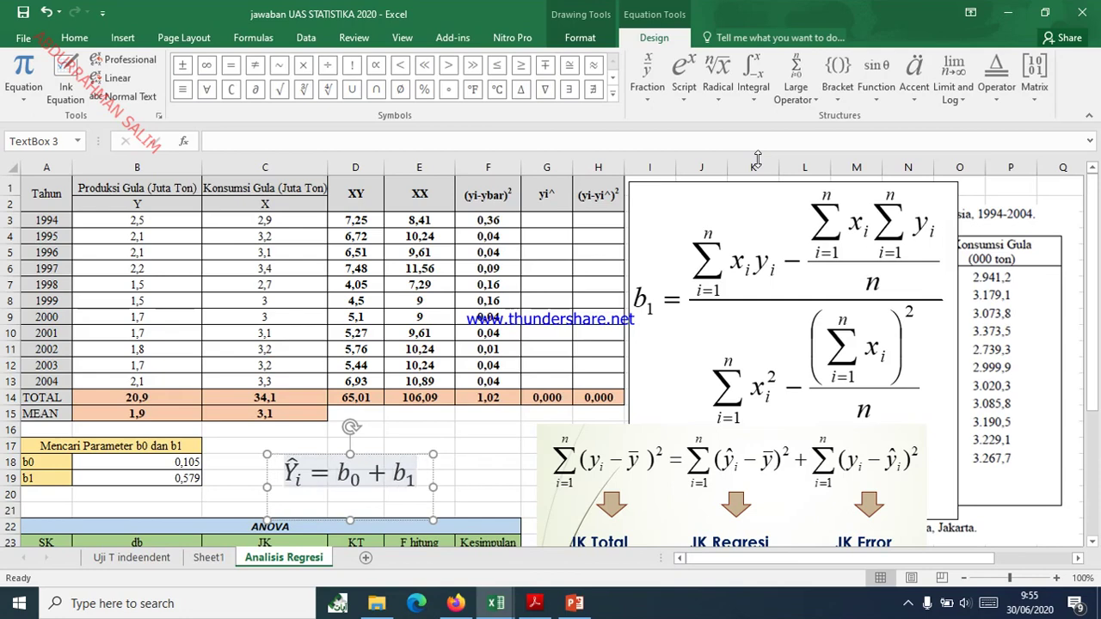
pyautogui.click(684, 78)
pyautogui.click(760, 172)
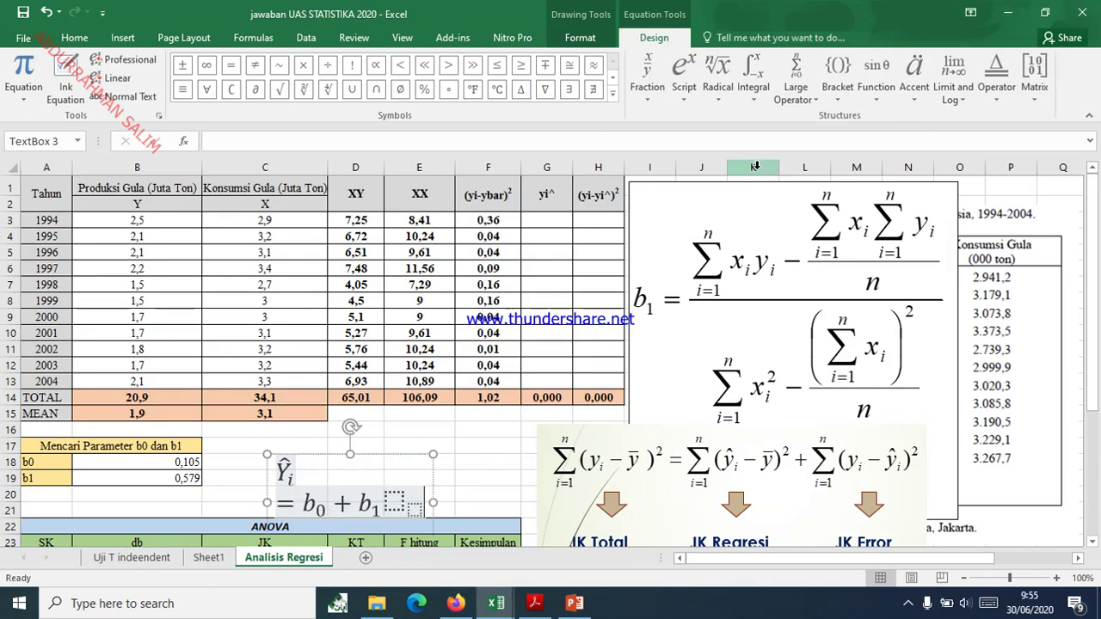
pyautogui.press('Right')
pyautogui.write('i')
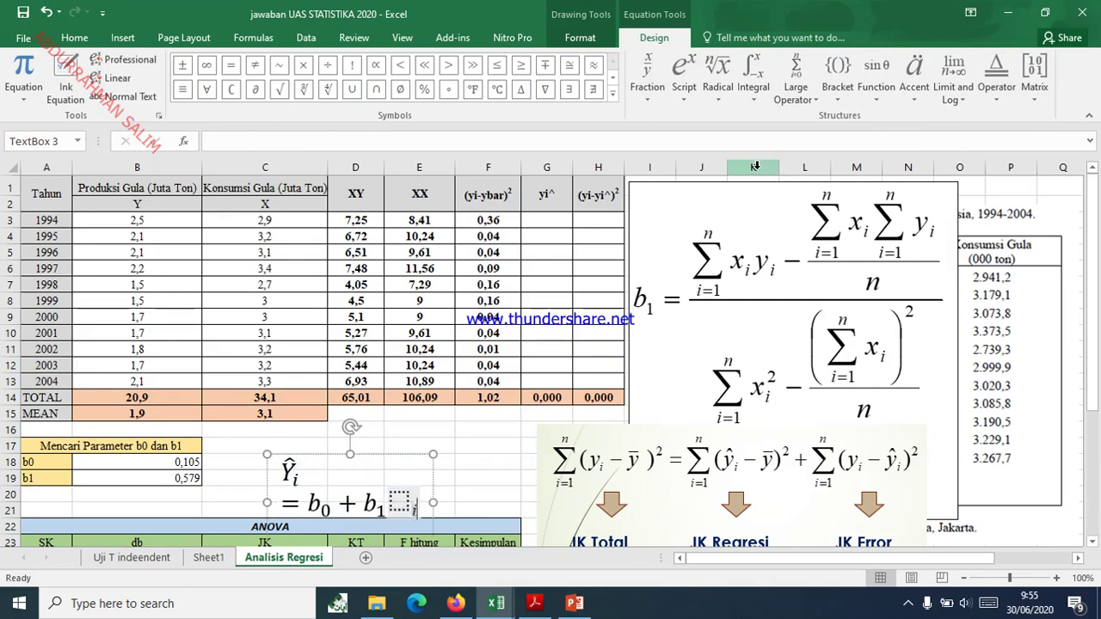
pyautogui.press('Left')
pyautogui.press('Left')
pyautogui.write('X')
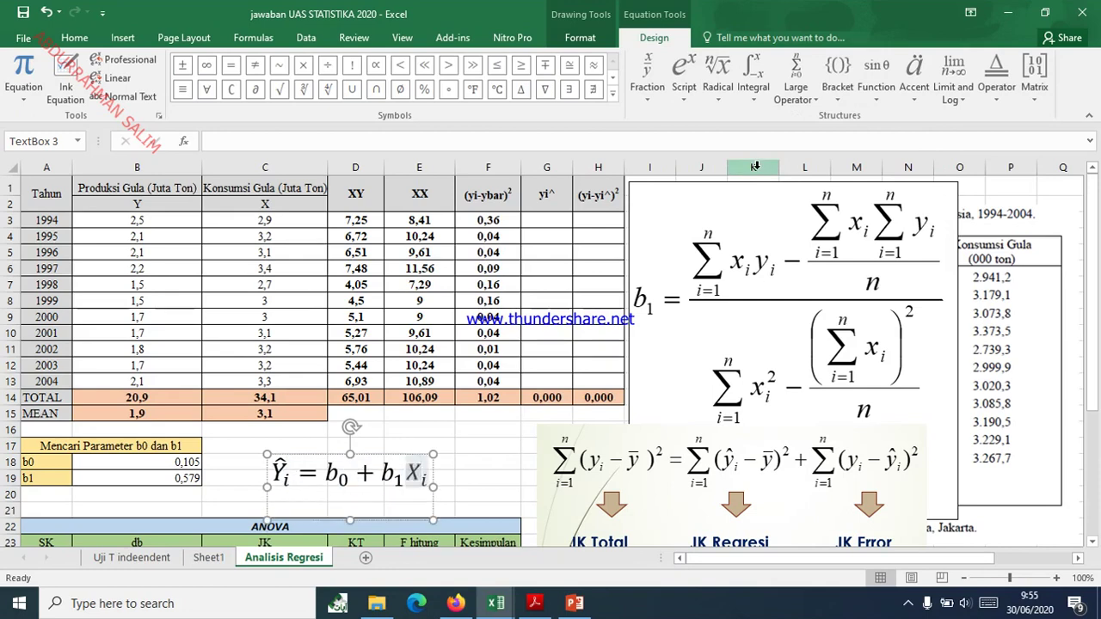
pyautogui.click(514, 446)
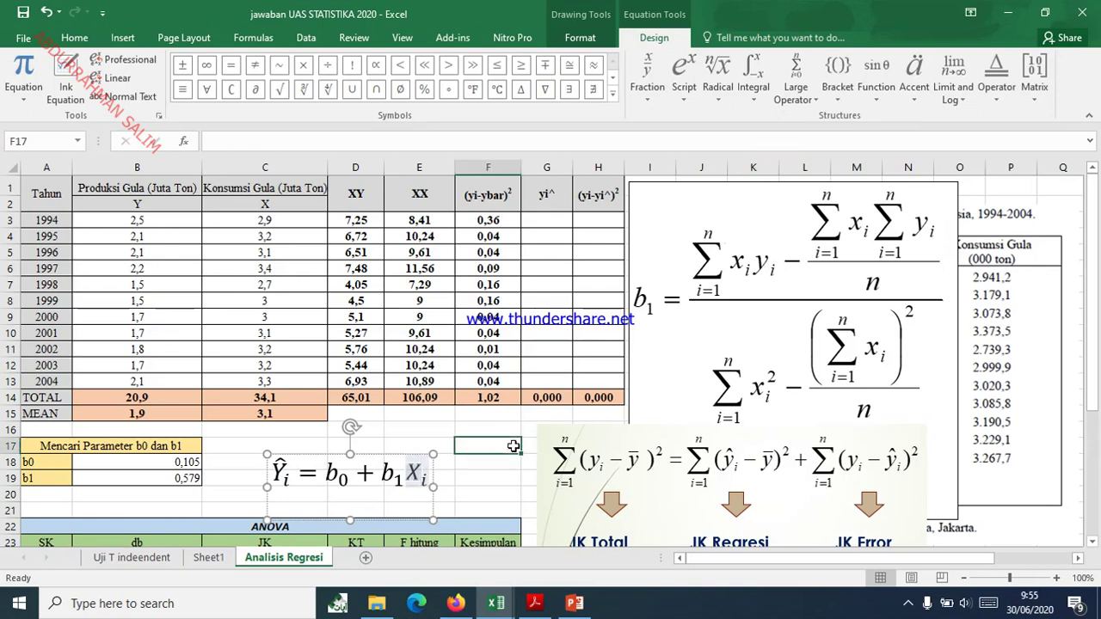
# - Compute the 1994 fitted value in G3 with =$B$18+$B$19*C3
pyautogui.click(547, 217)
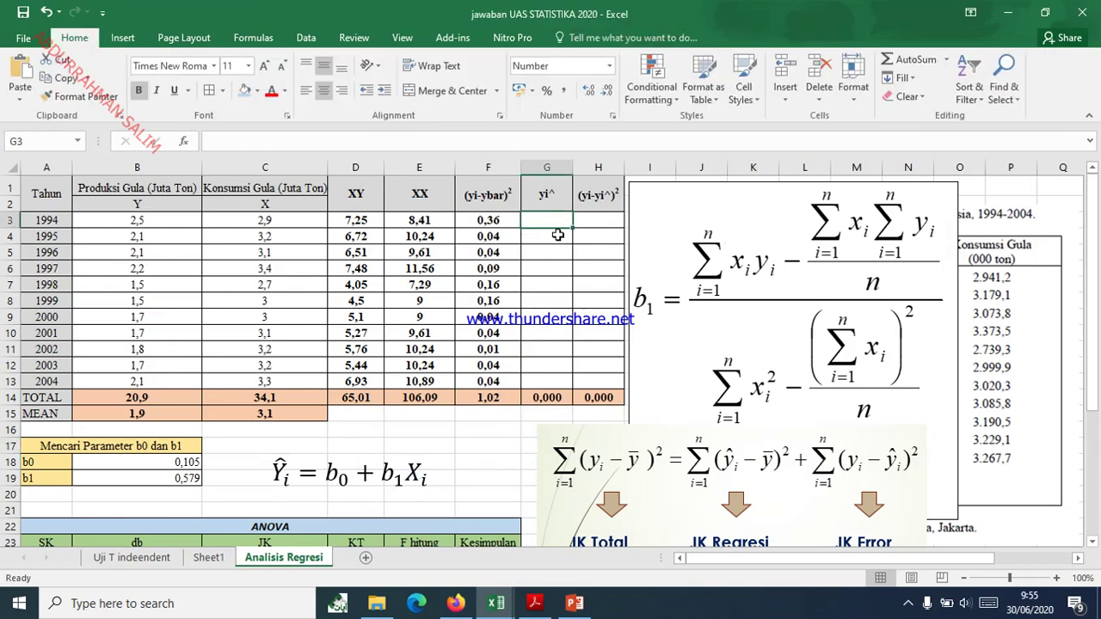
pyautogui.write('=')
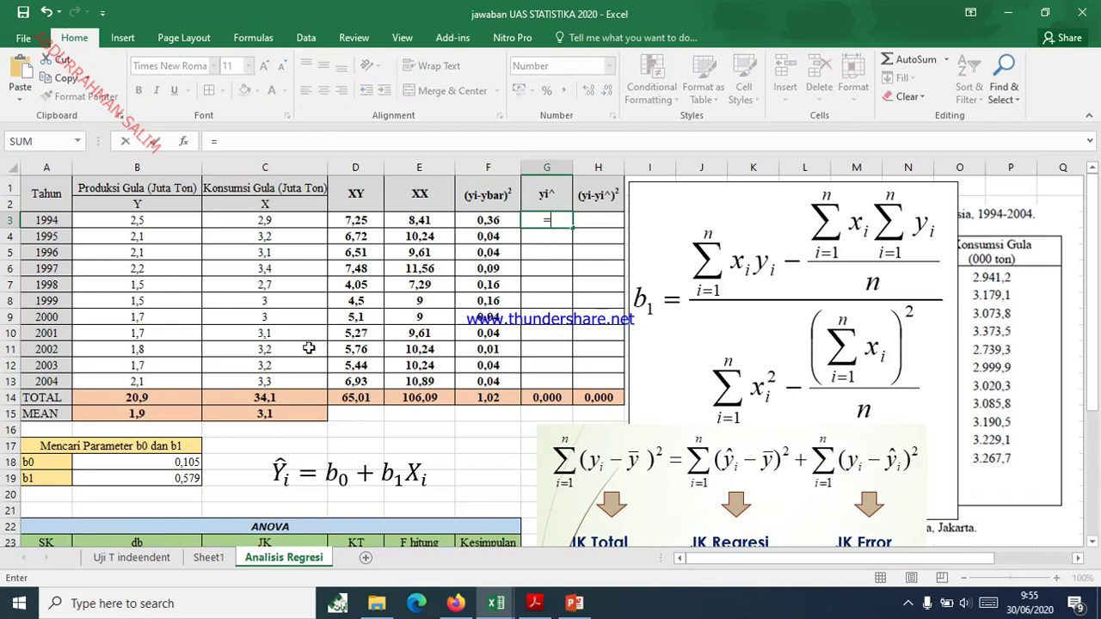
pyautogui.click(115, 463)
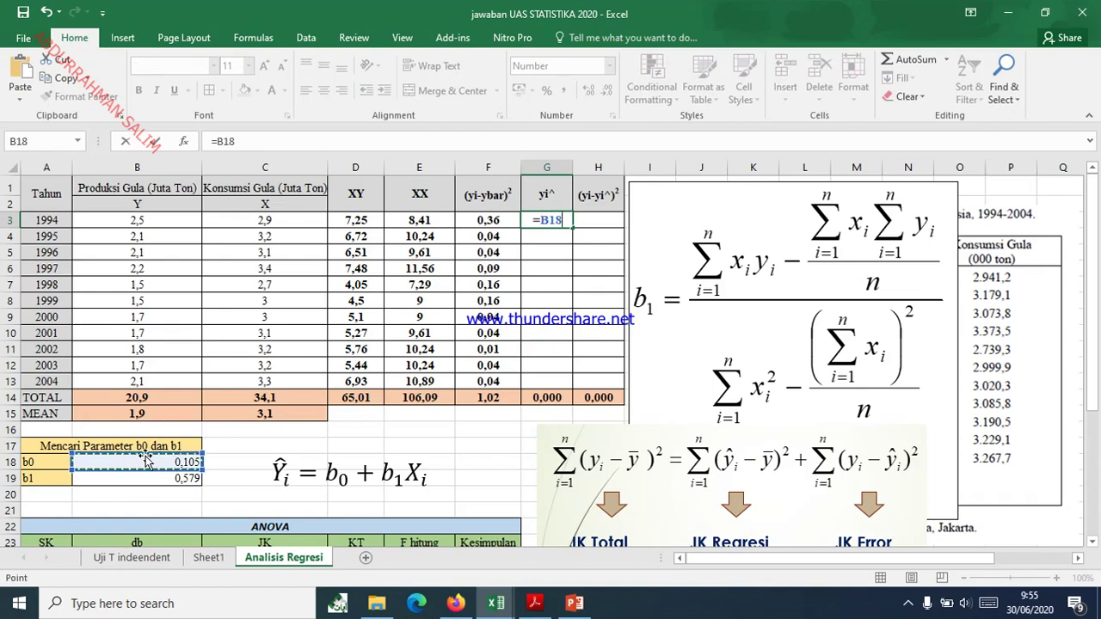
pyautogui.press('F4')
pyautogui.write('+')
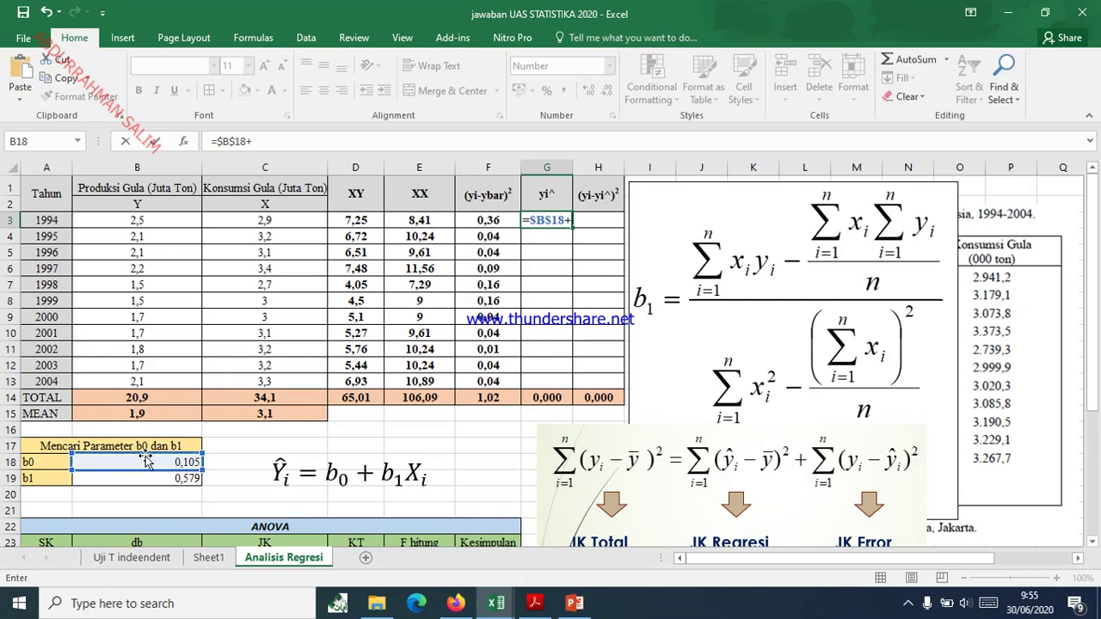
pyautogui.click(155, 478)
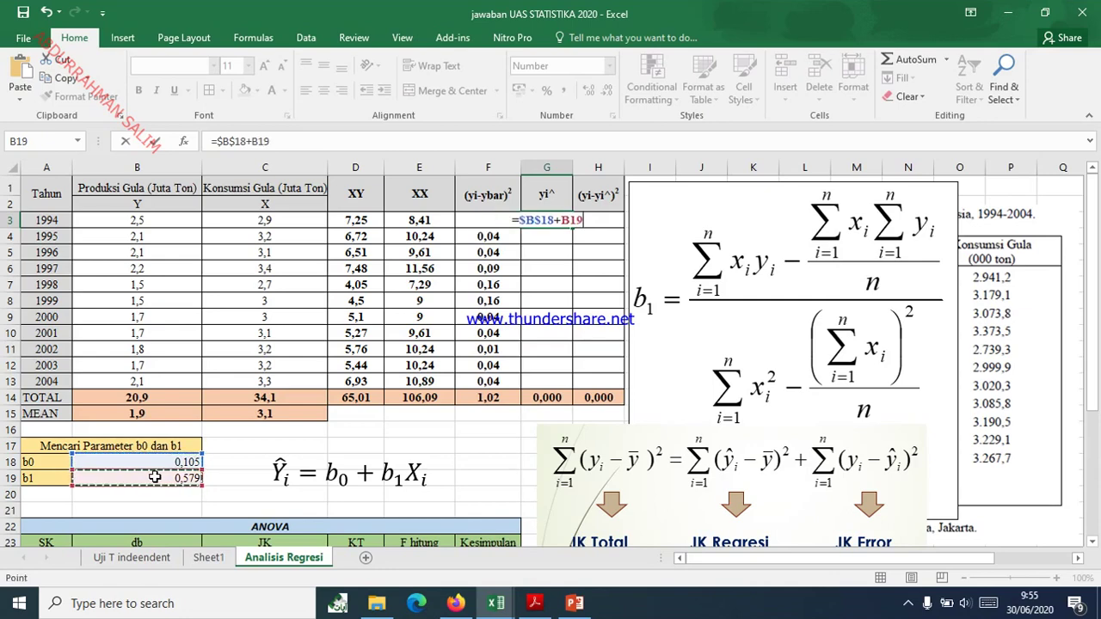
pyautogui.press('F4')
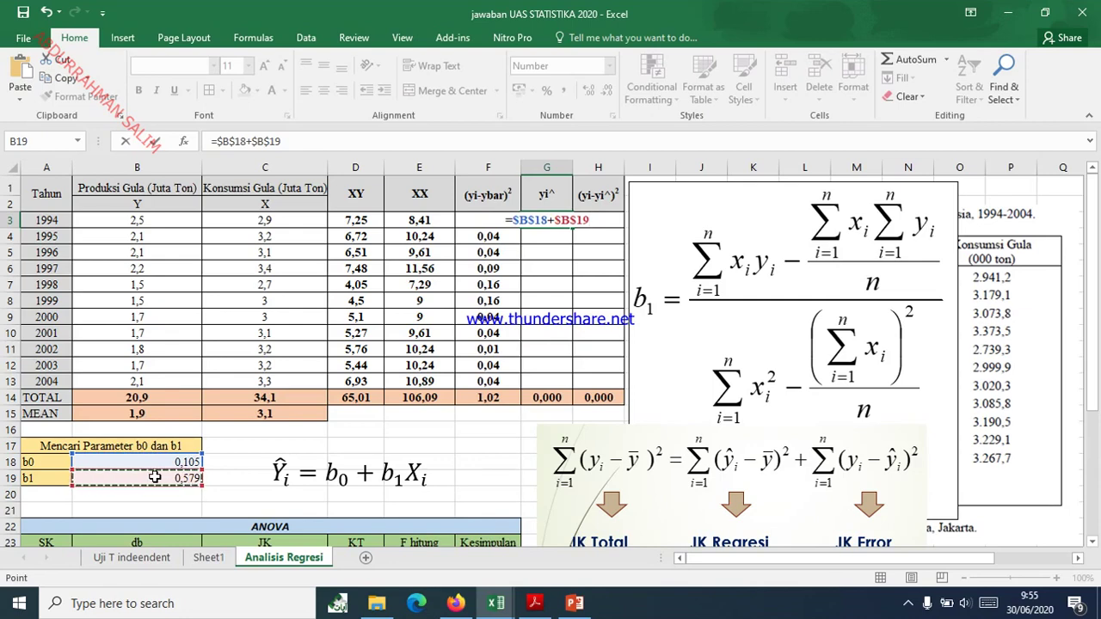
pyautogui.write('*')
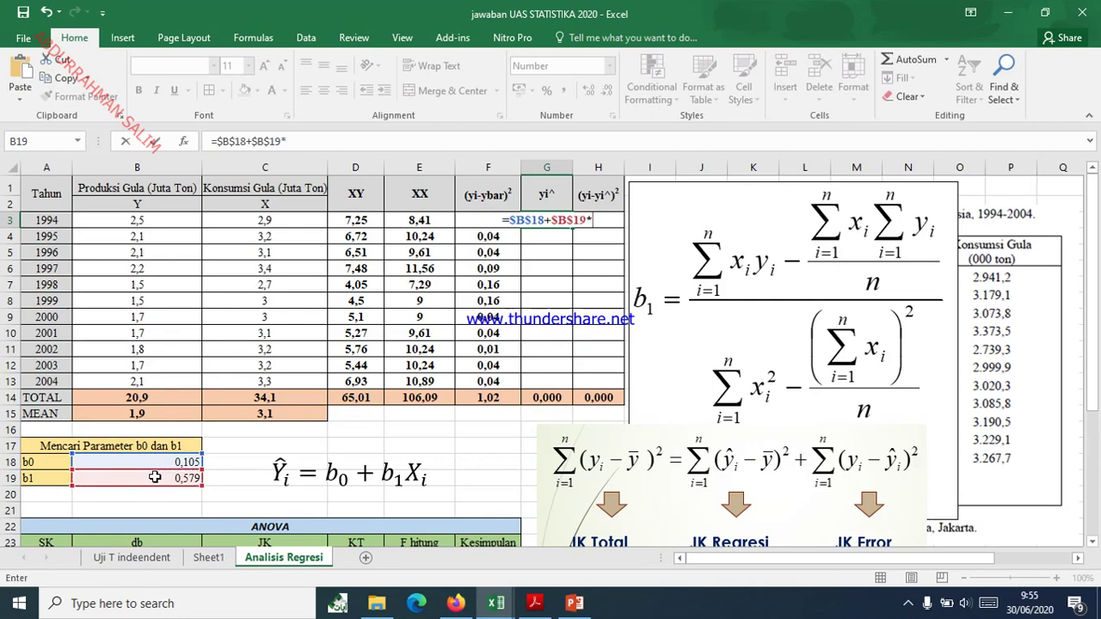
pyautogui.click(287, 222)
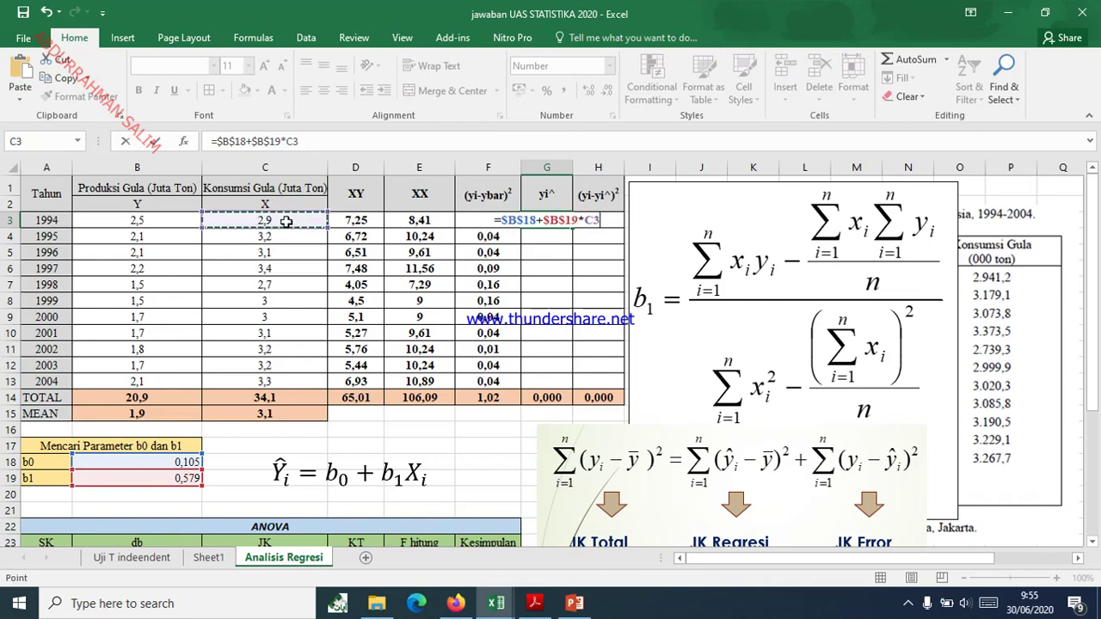
pyautogui.press('Return')
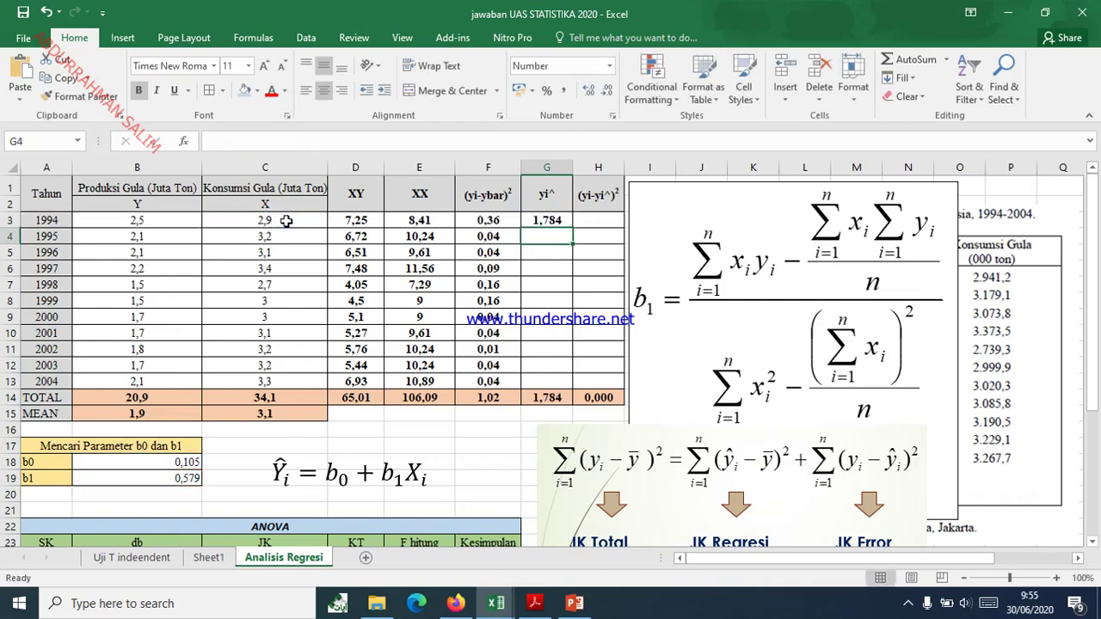
# - Fill the fitted-value formula from G3 down to G13 for the years 1995 to 2004
pyautogui.click(564, 221)
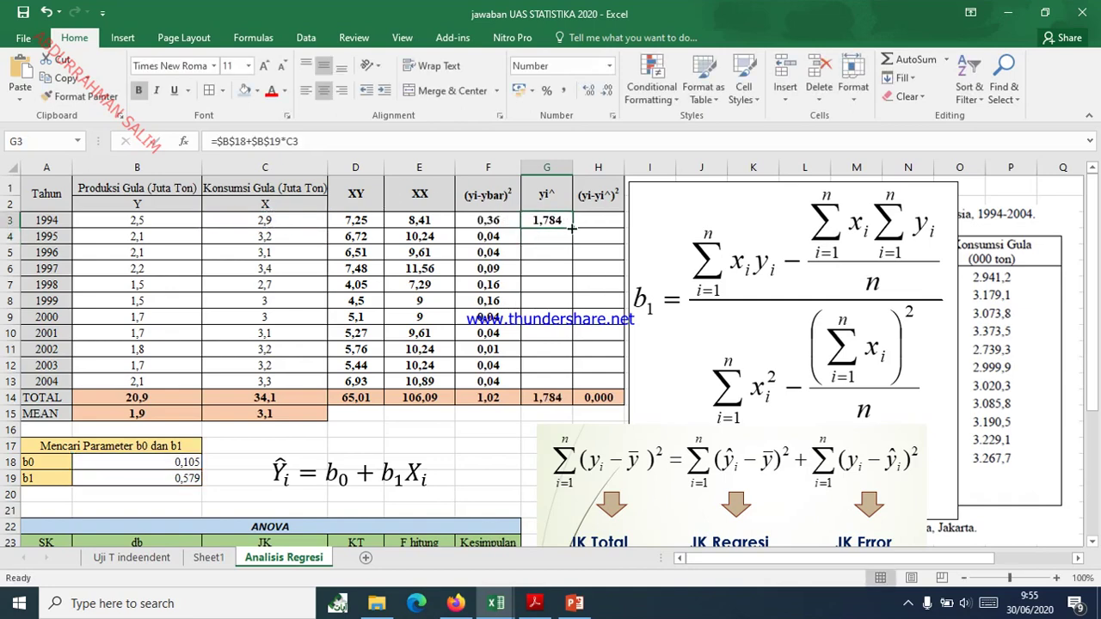
pyautogui.moveTo(572, 229); pyautogui.dragTo(579, 388)
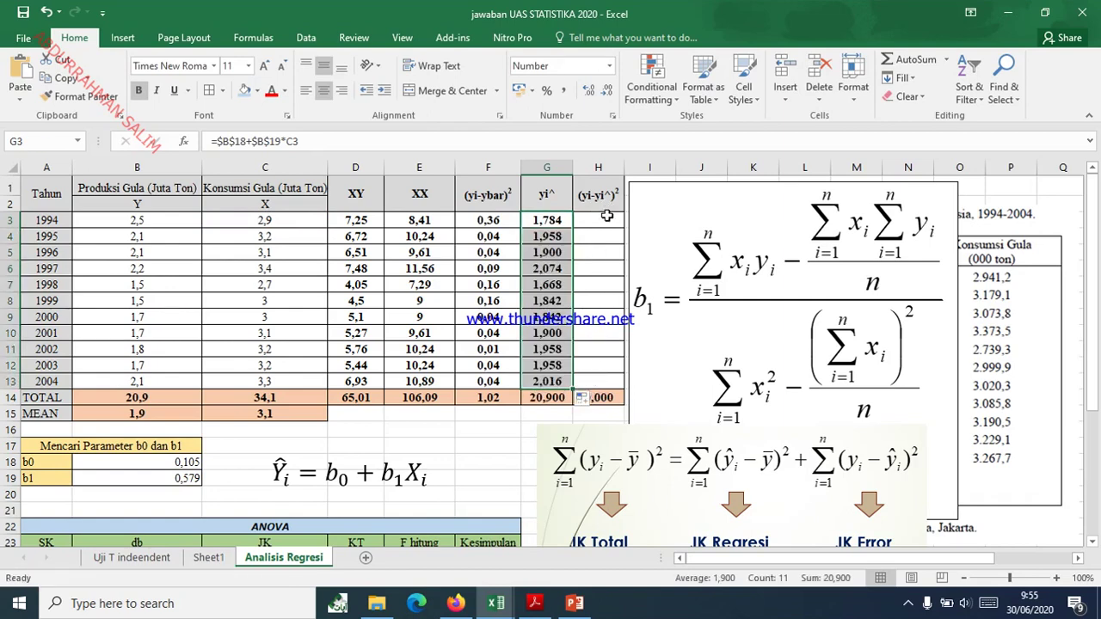
# - Compute the squared residual in H3 with =(B3-G3)^2 and fill the formula down to H13
pyautogui.click(607, 217)
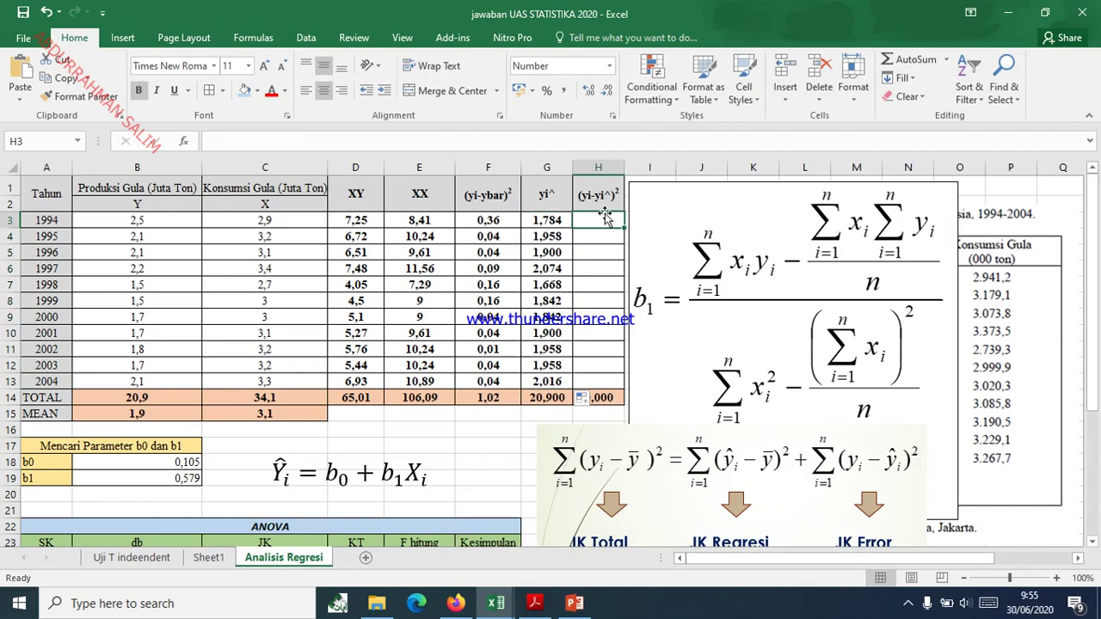
pyautogui.write('=')
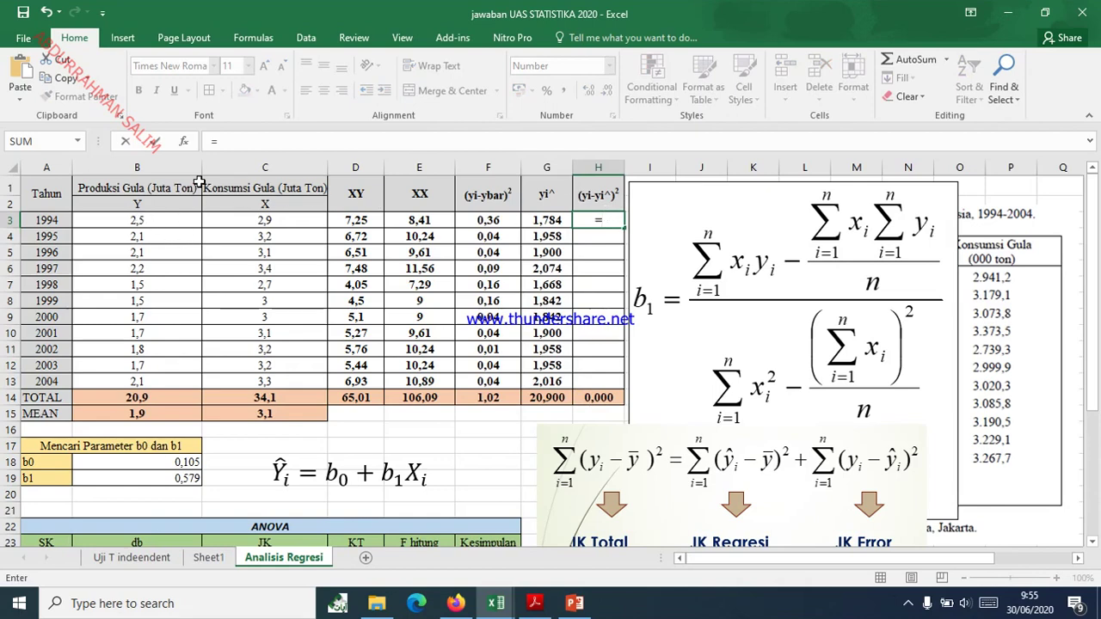
pyautogui.write('(')
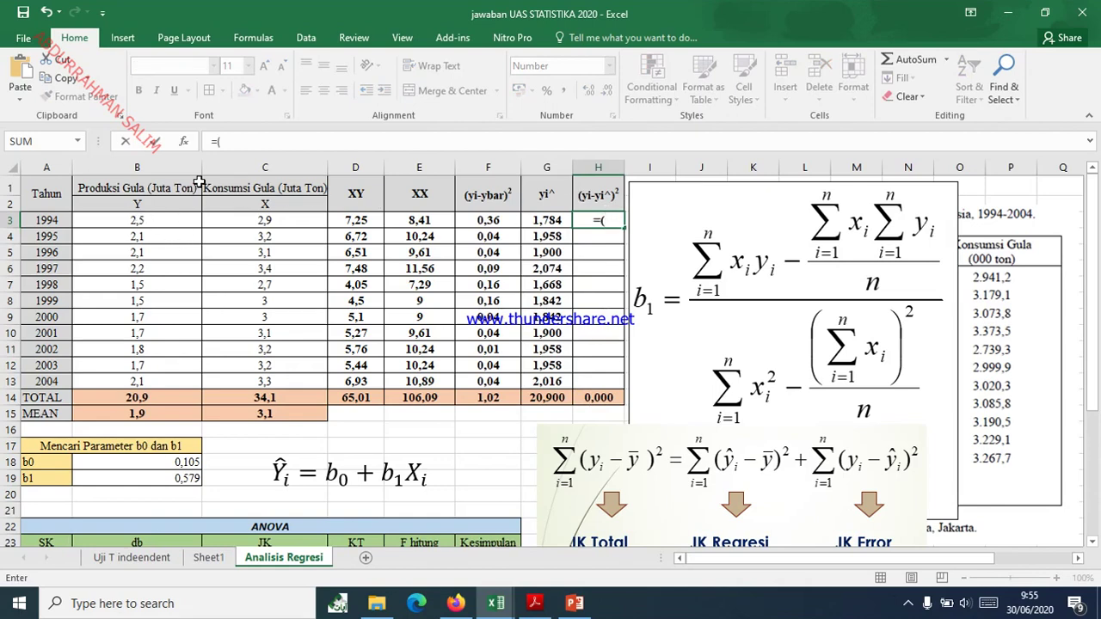
pyautogui.click(136, 218)
pyautogui.write('-')
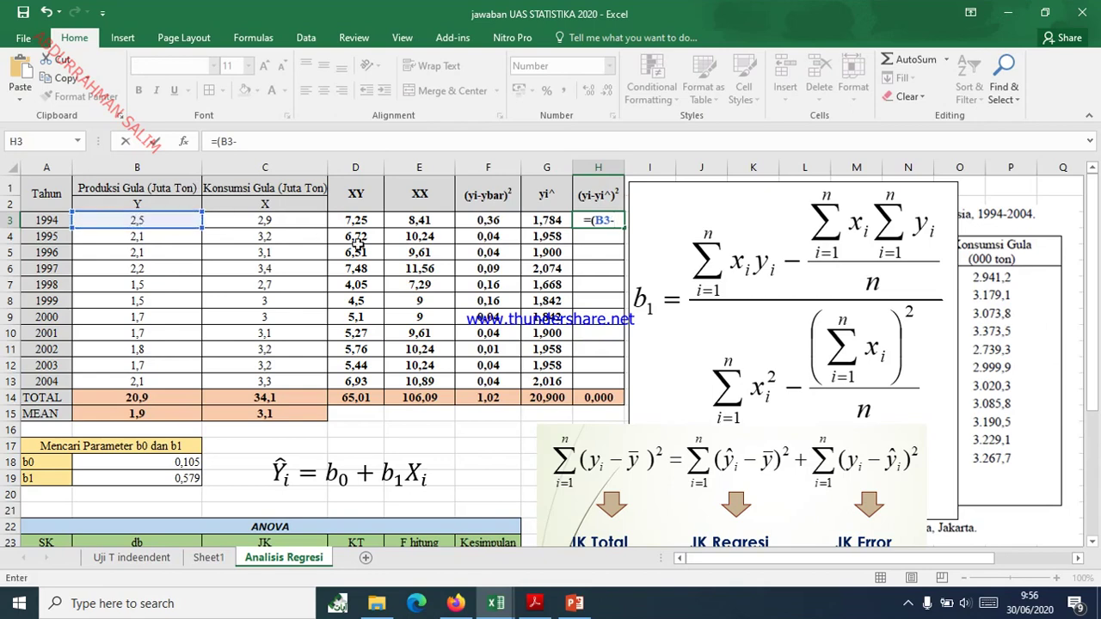
pyautogui.click(542, 221)
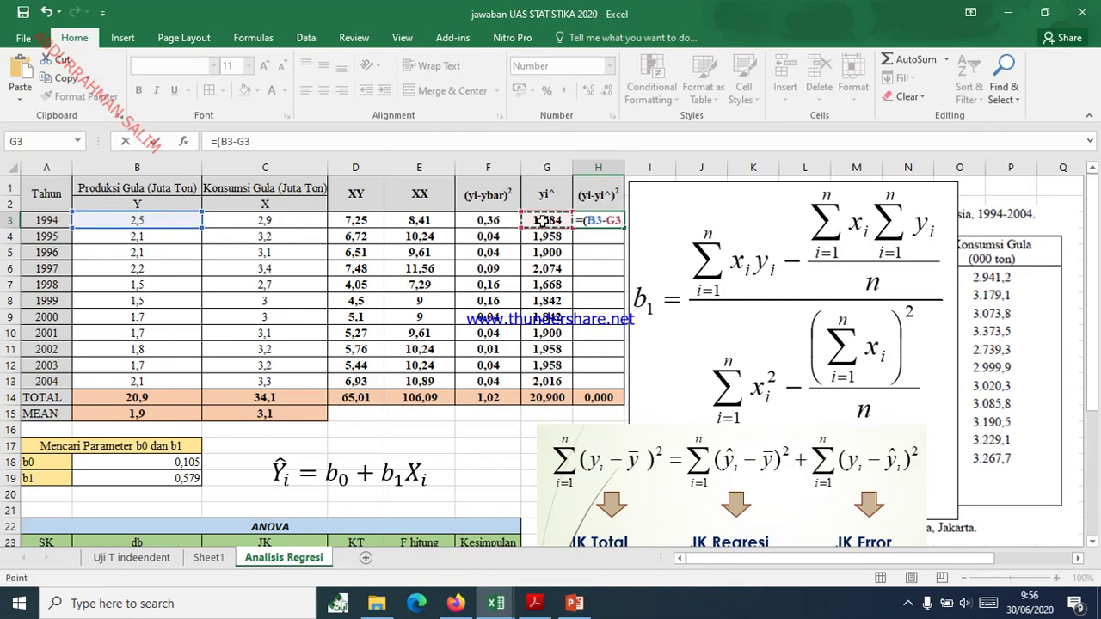
pyautogui.write(')^2')
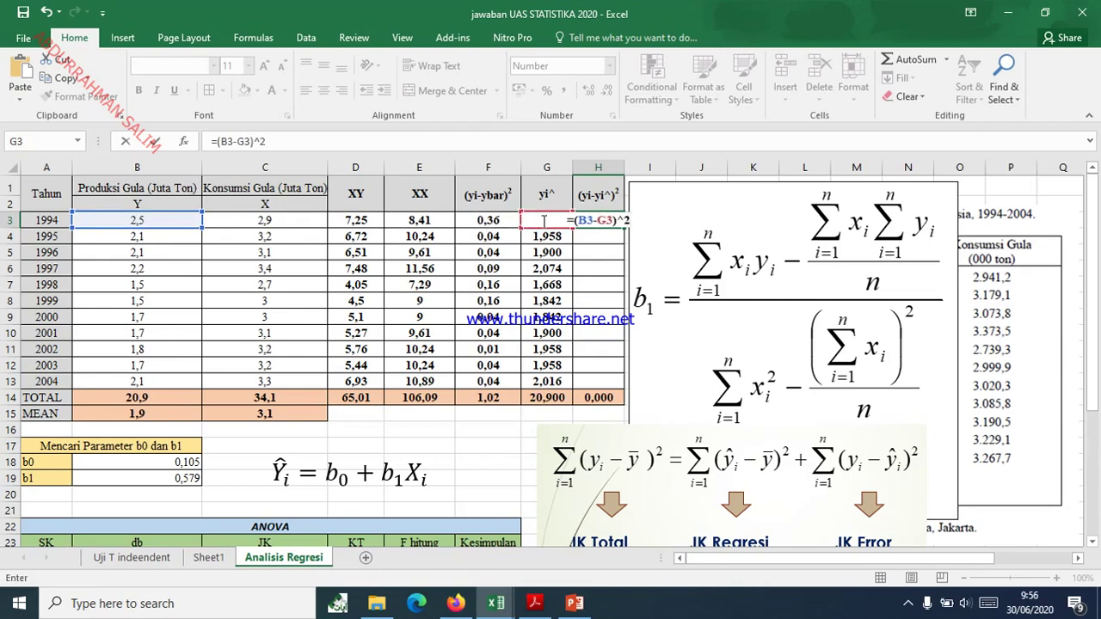
pyautogui.press('Return')
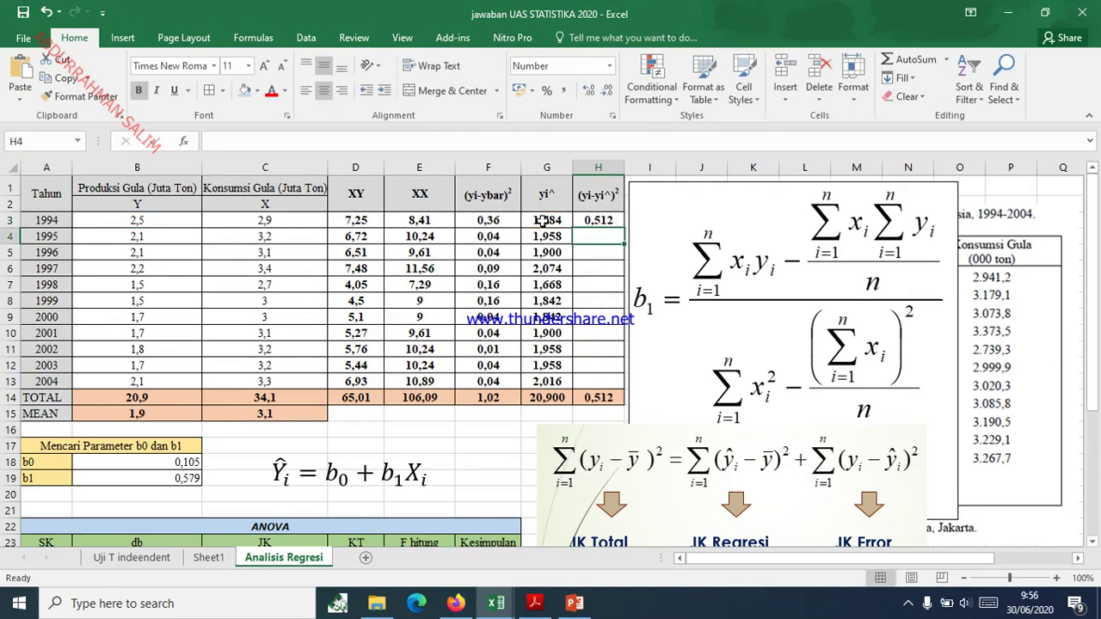
pyautogui.click(598, 218)
pyautogui.moveTo(625, 228); pyautogui.dragTo(629, 379)
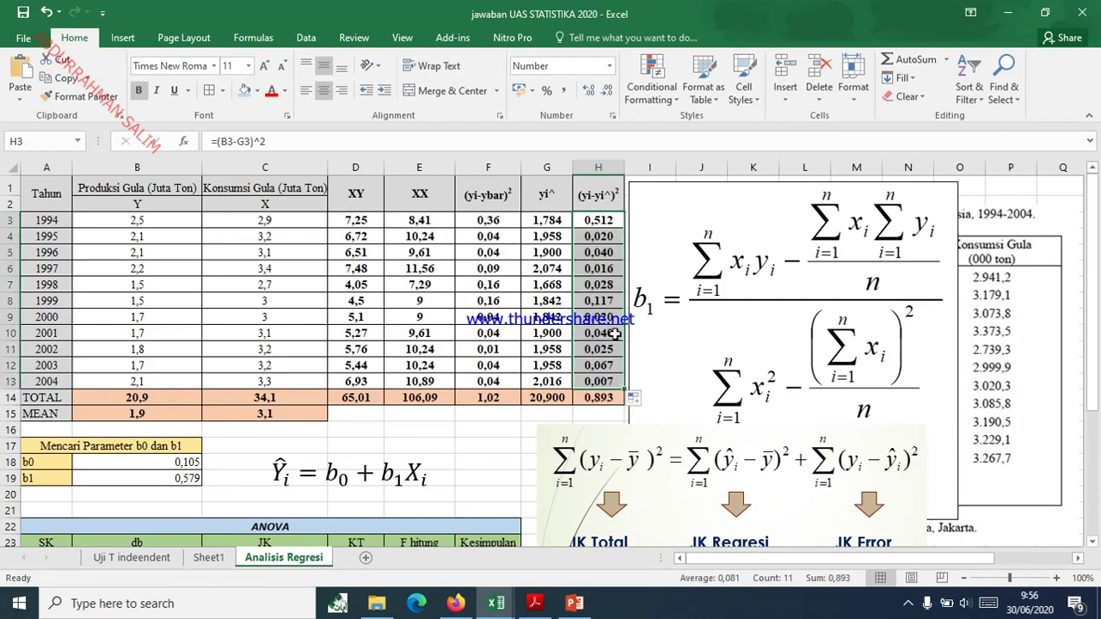
# - Link the galat JK cell C25 of the ANOVA table to the squared-residual total with =H14
pyautogui.scroll(-2, 557, 430)
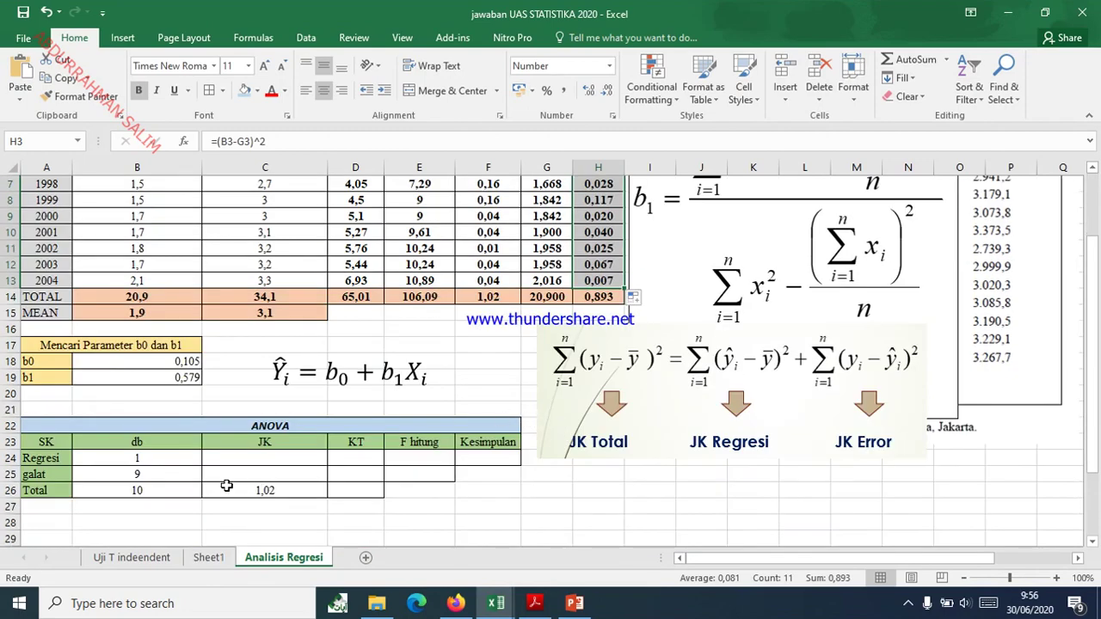
pyautogui.click(257, 476)
pyautogui.write('=')
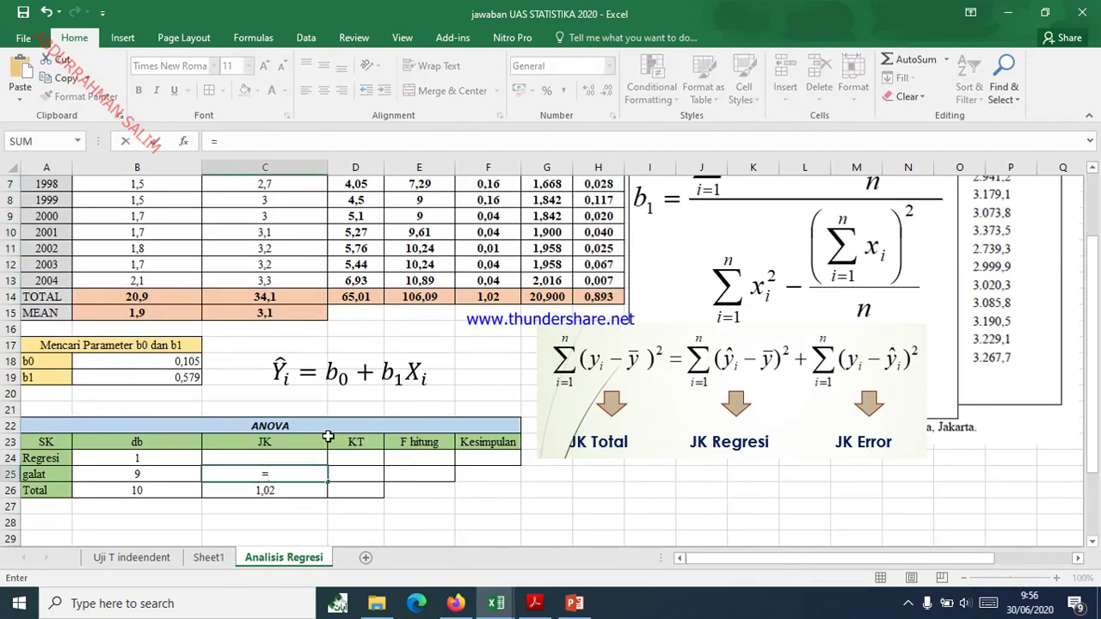
pyautogui.scroll(1, 447, 404)
pyautogui.click(600, 345)
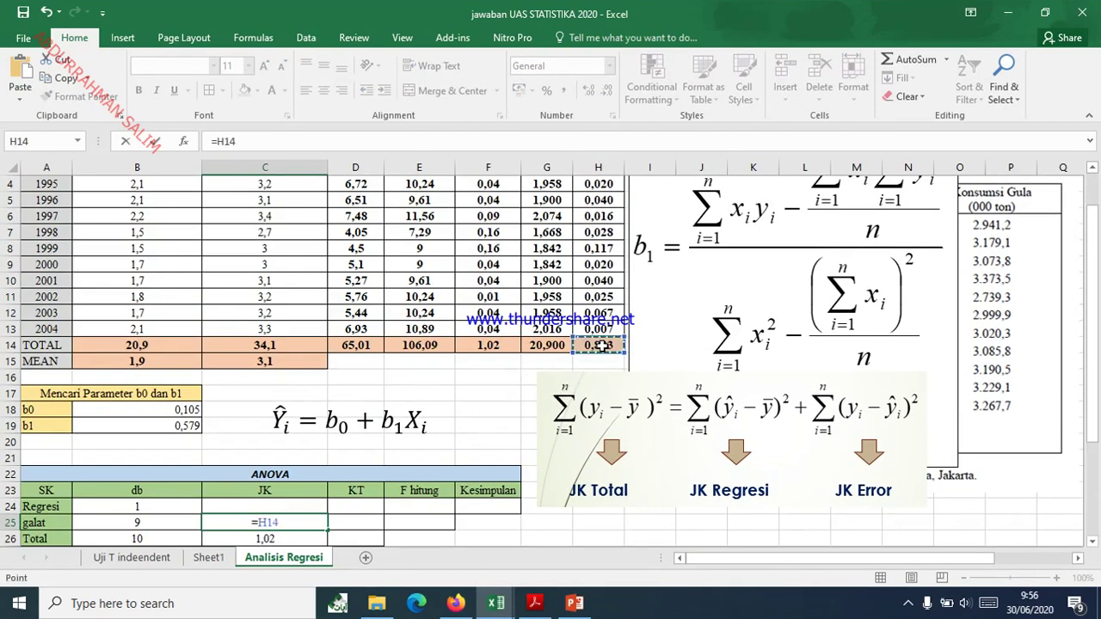
pyautogui.press('Return')
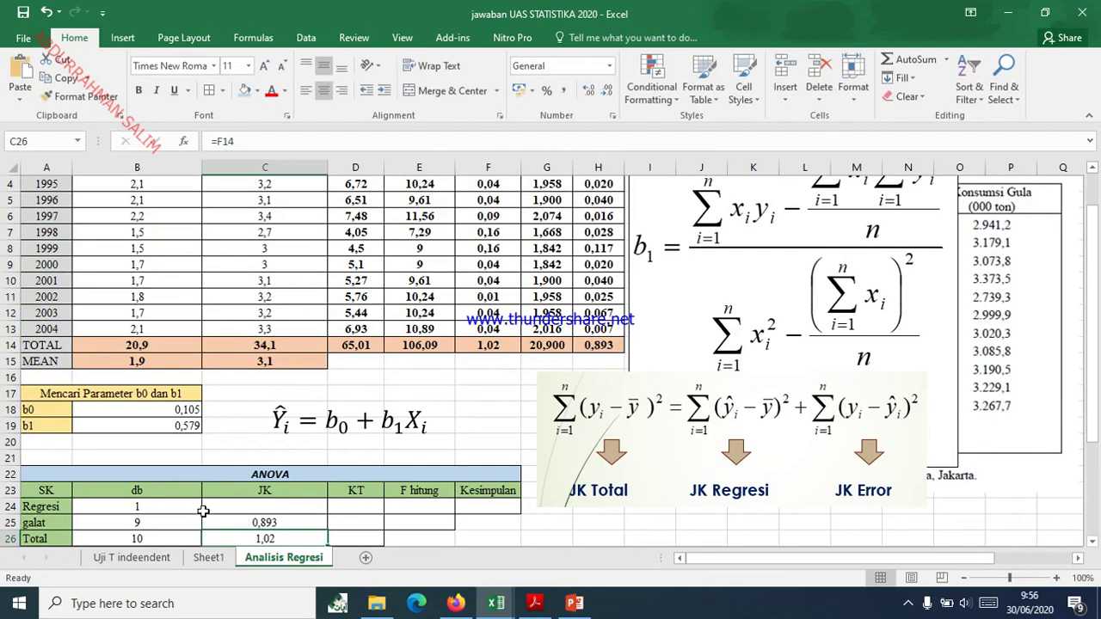
# - Compute the Regresi JK in C24 as total minus galat with =C26-C25
pyautogui.click(294, 508)
pyautogui.scroll(-1, 296, 499)
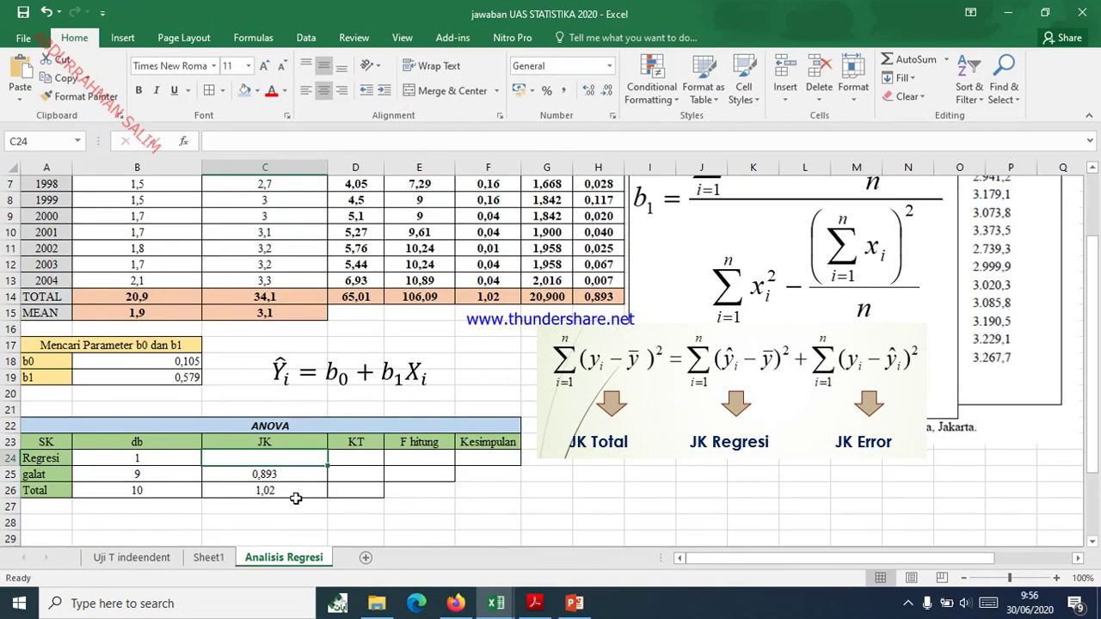
pyautogui.write('=')
pyautogui.click(248, 490)
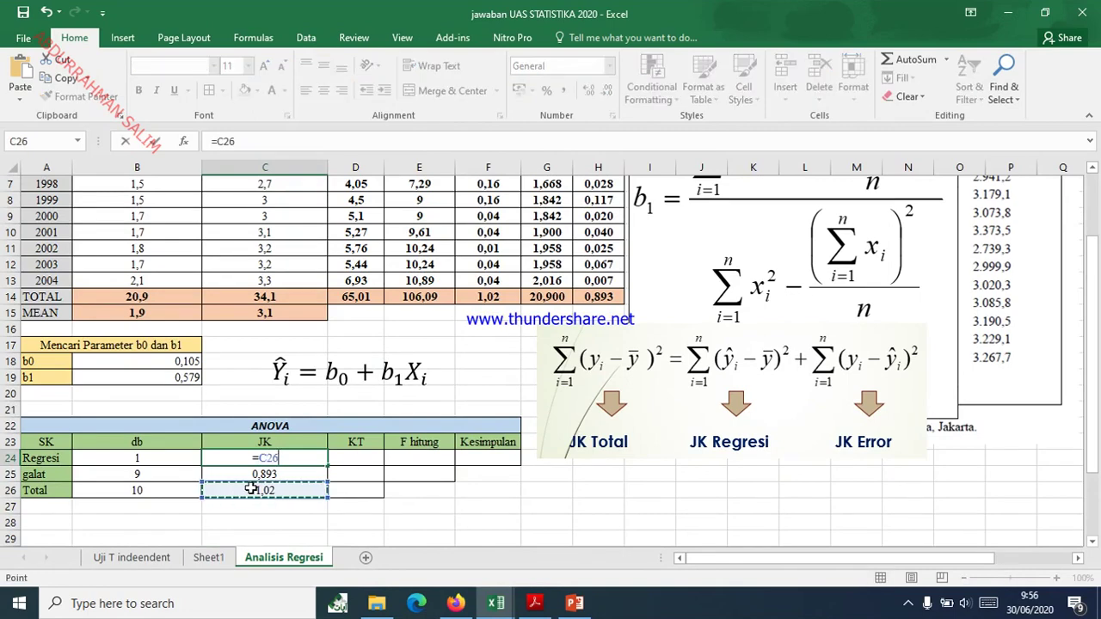
pyautogui.write('-')
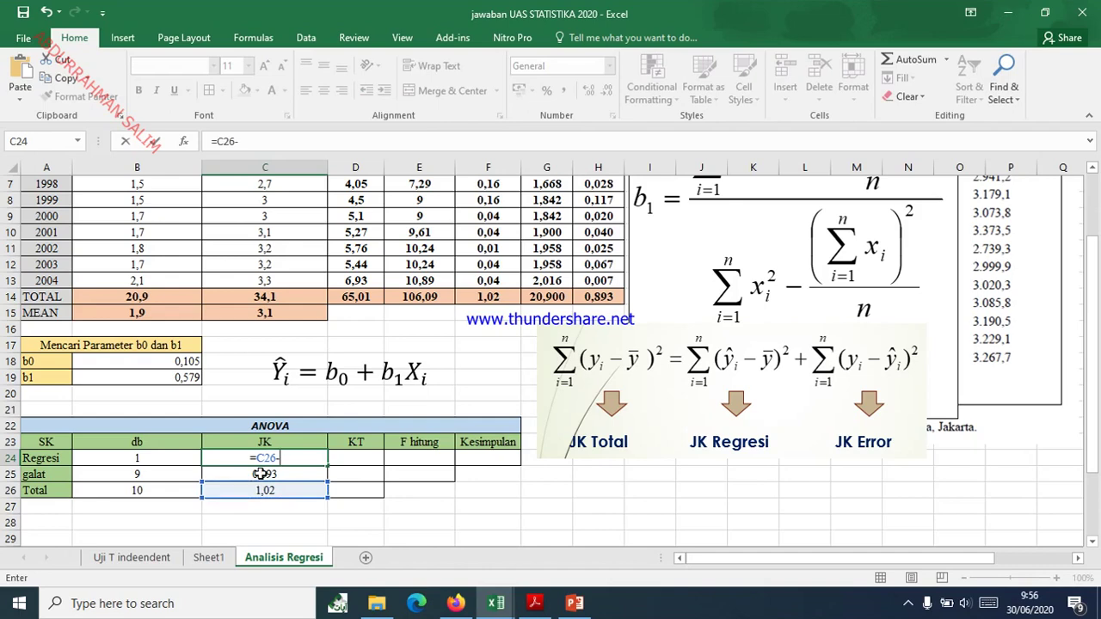
pyautogui.click(257, 474)
pyautogui.press('Return')
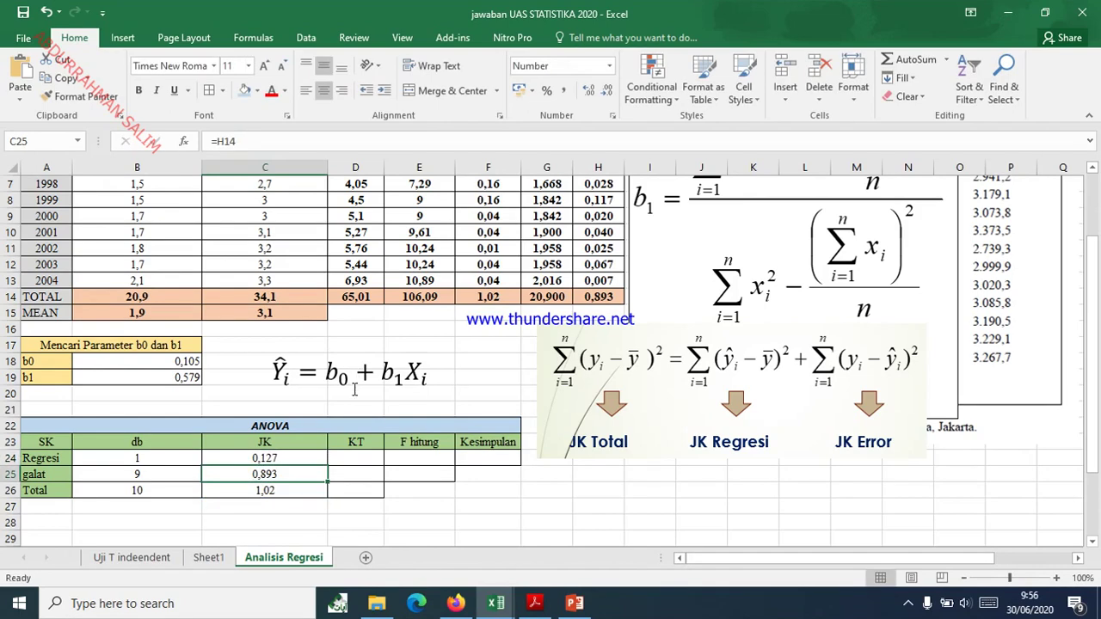
pyautogui.click(277, 457)
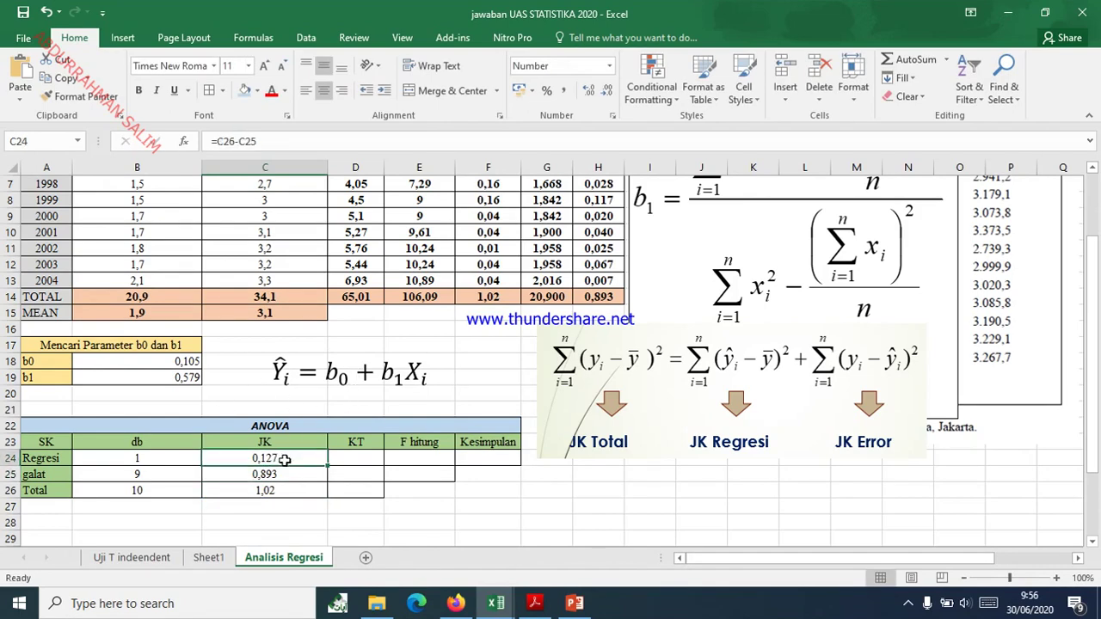
# - Compute the Regresi KT in D24 by dividing JK by db with =C24/B24
pyautogui.click(366, 462)
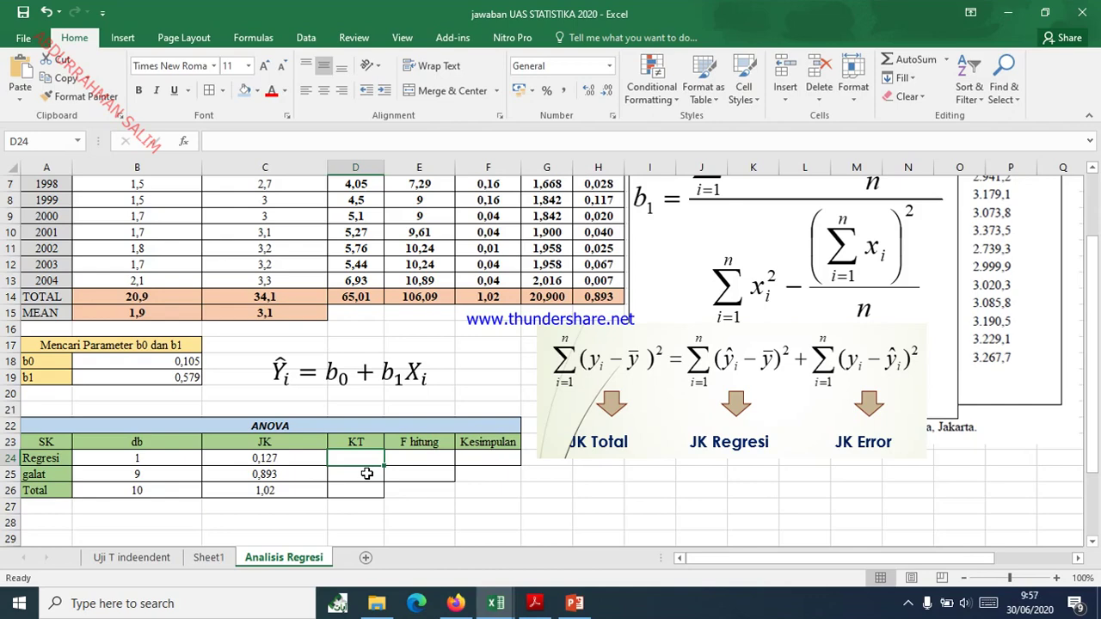
pyautogui.write('=')
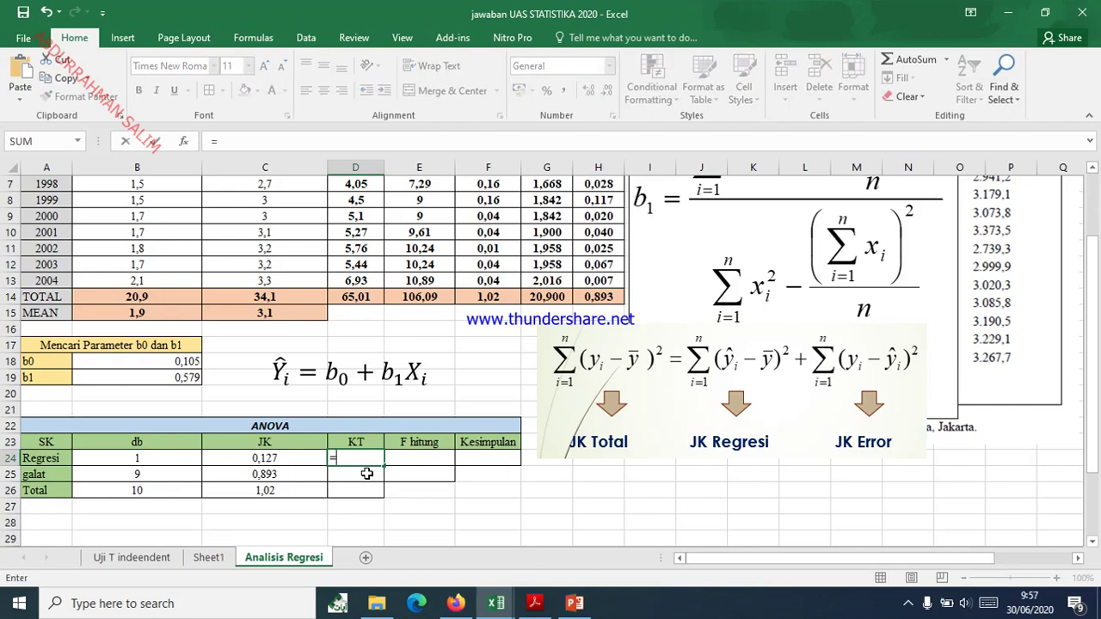
pyautogui.click(258, 457)
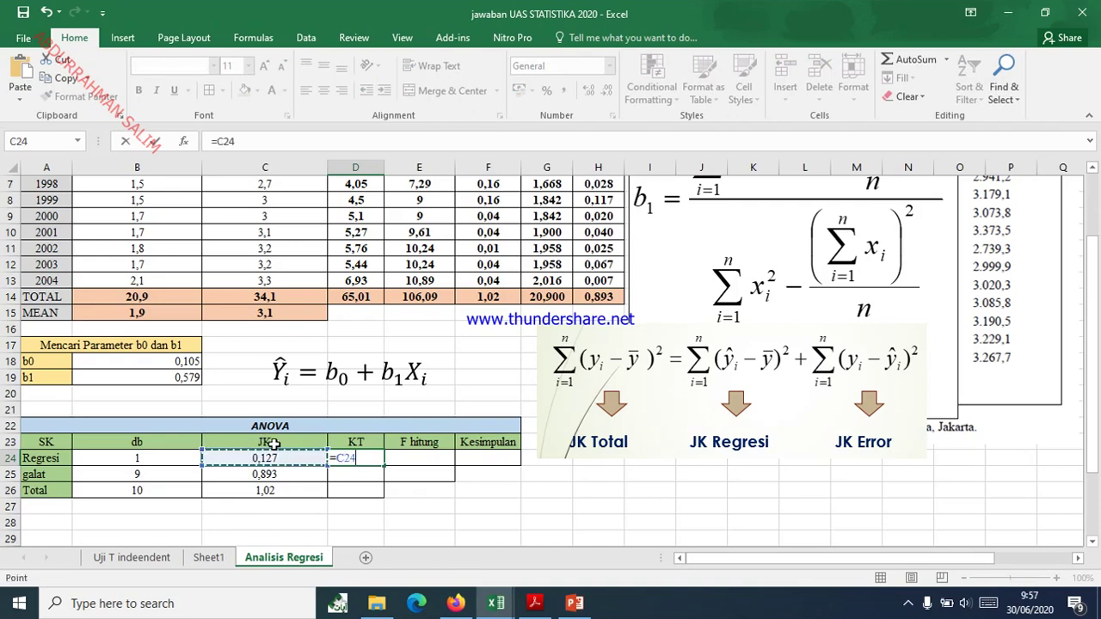
pyautogui.write('/')
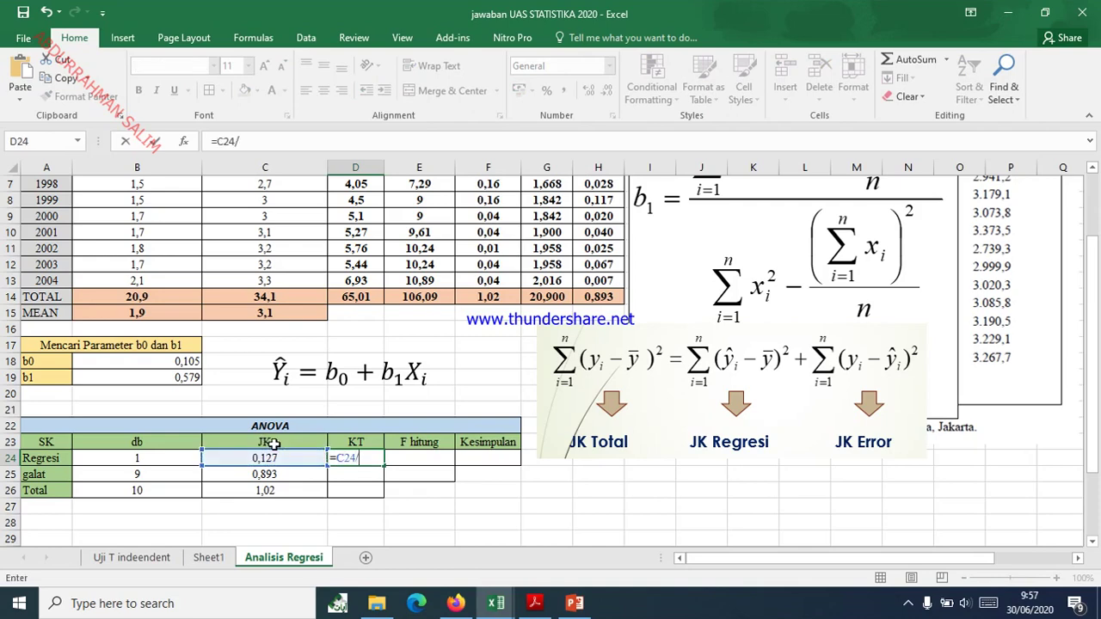
pyautogui.click(157, 456)
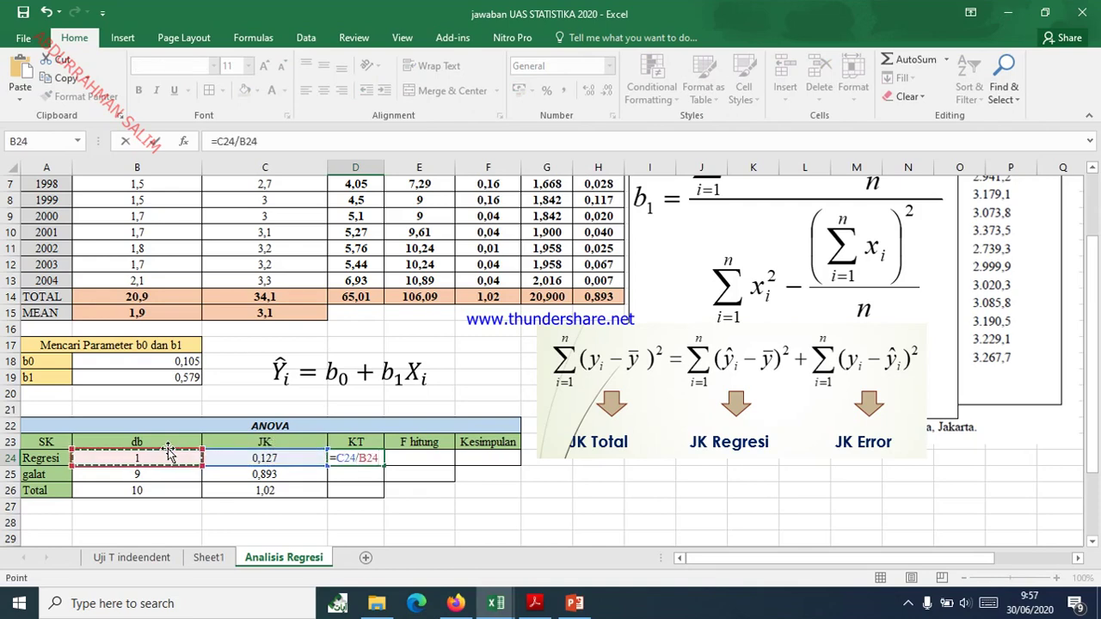
pyautogui.press('Return')
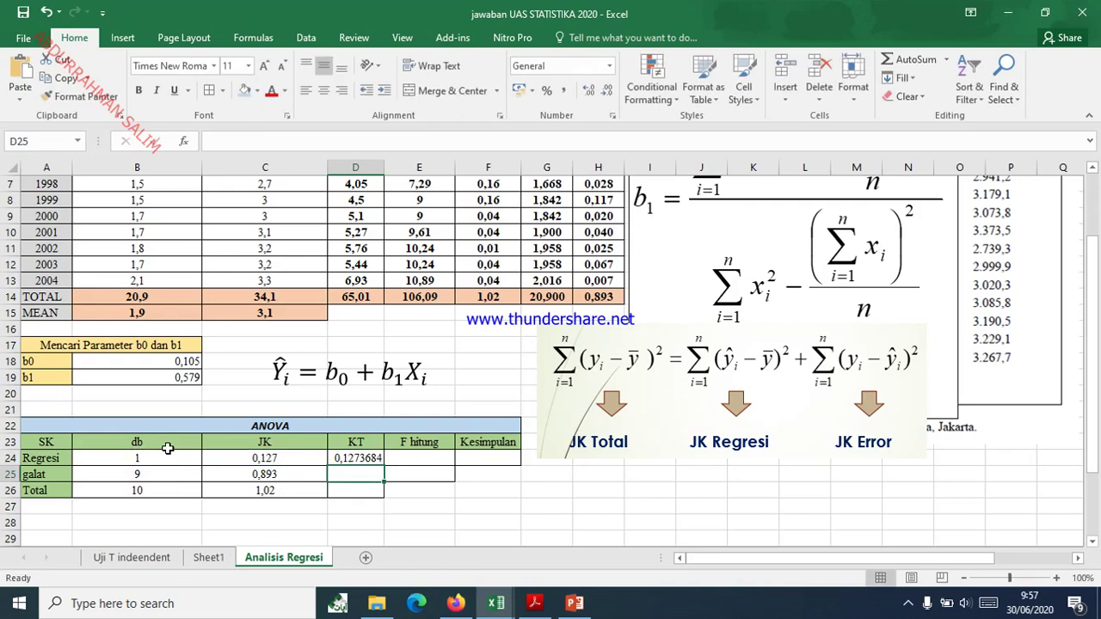
# - Reduce the KT cells D24:D25 to three decimal places
pyautogui.click(364, 458)
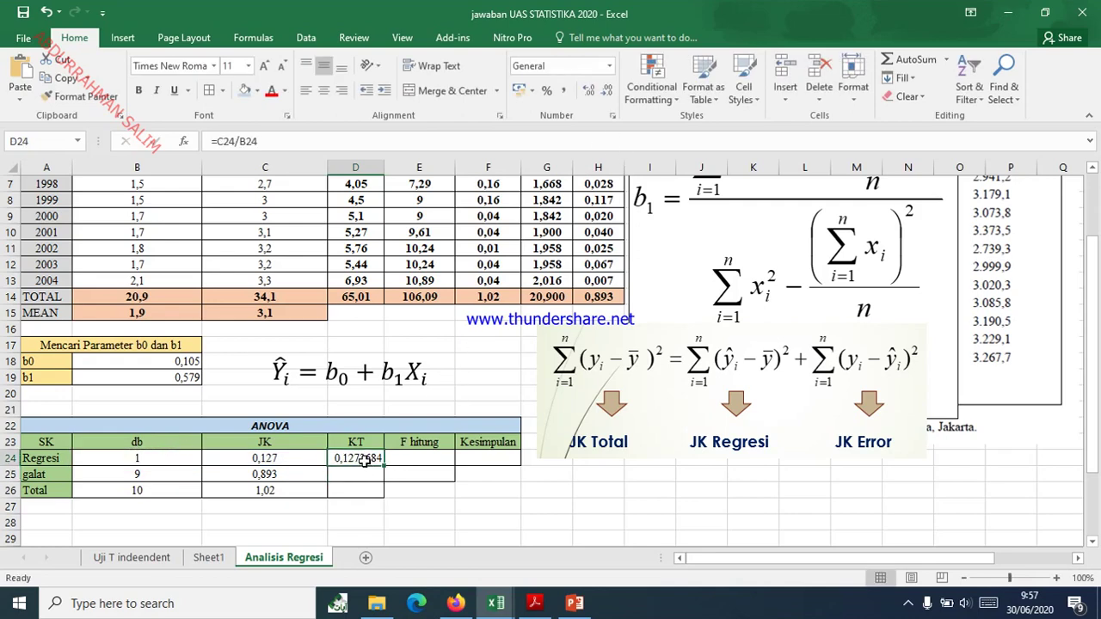
pyautogui.moveTo(369, 457); pyautogui.dragTo(368, 470)
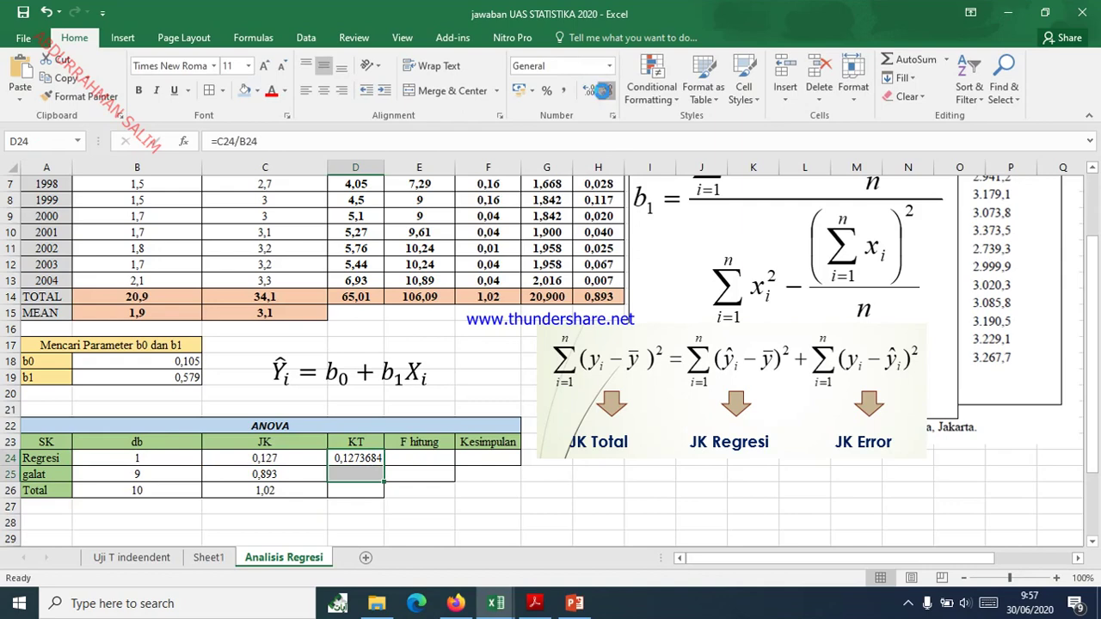
pyautogui.click(607, 90)
pyautogui.click(606, 91)
pyautogui.click(607, 90)
pyautogui.click(606, 93)
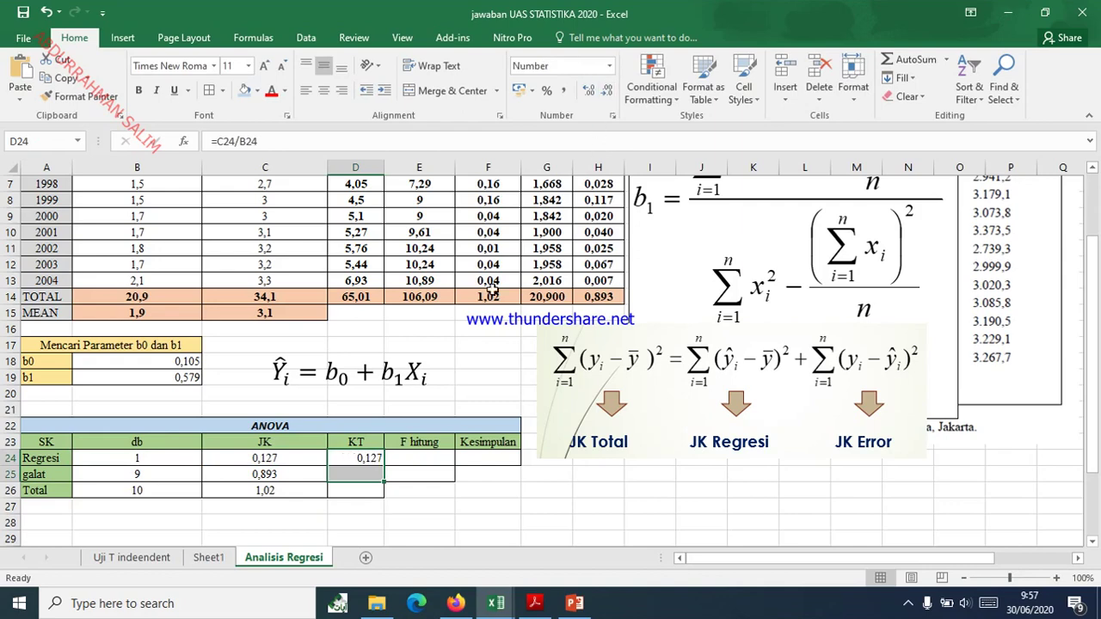
# - Compute the galat KT in D25 by dividing JK by db with =C25/B25
pyautogui.click(348, 474)
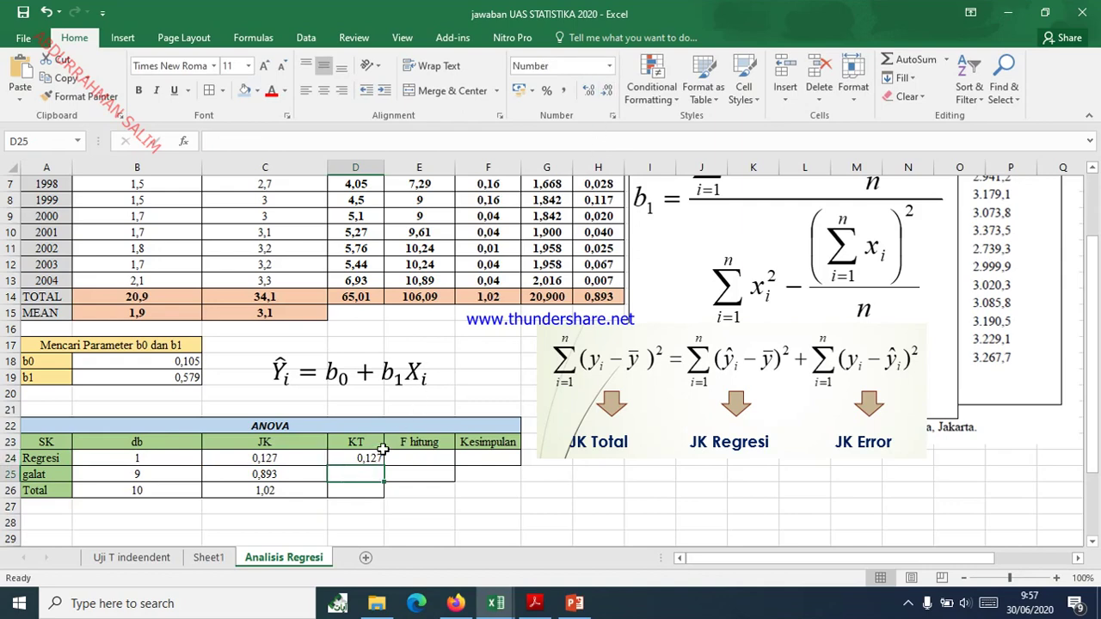
pyautogui.write('=')
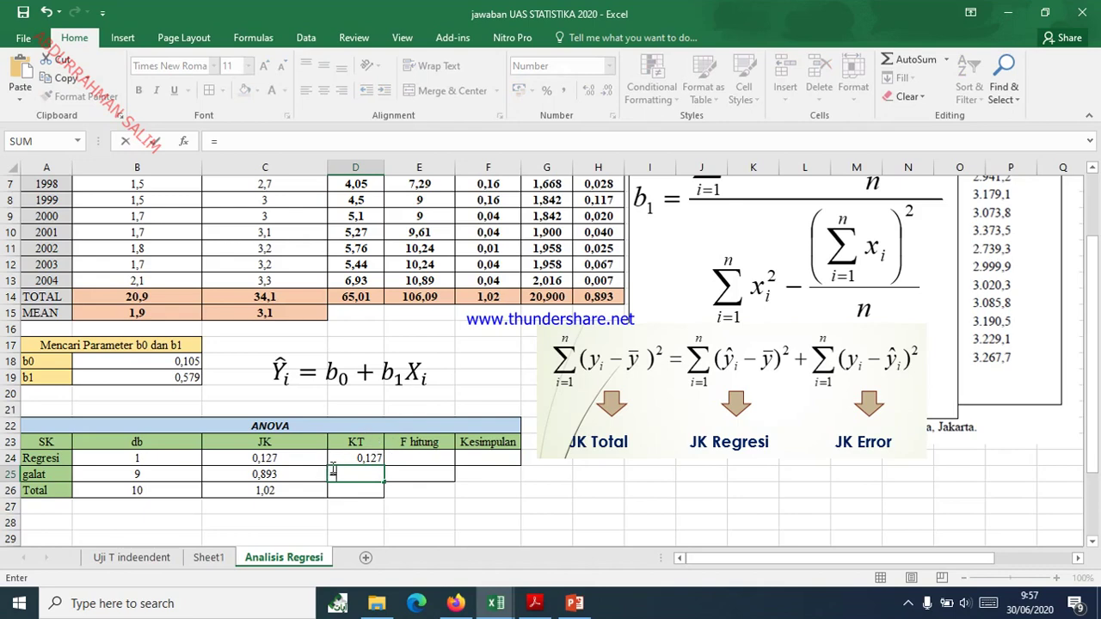
pyautogui.click(289, 472)
pyautogui.write('/')
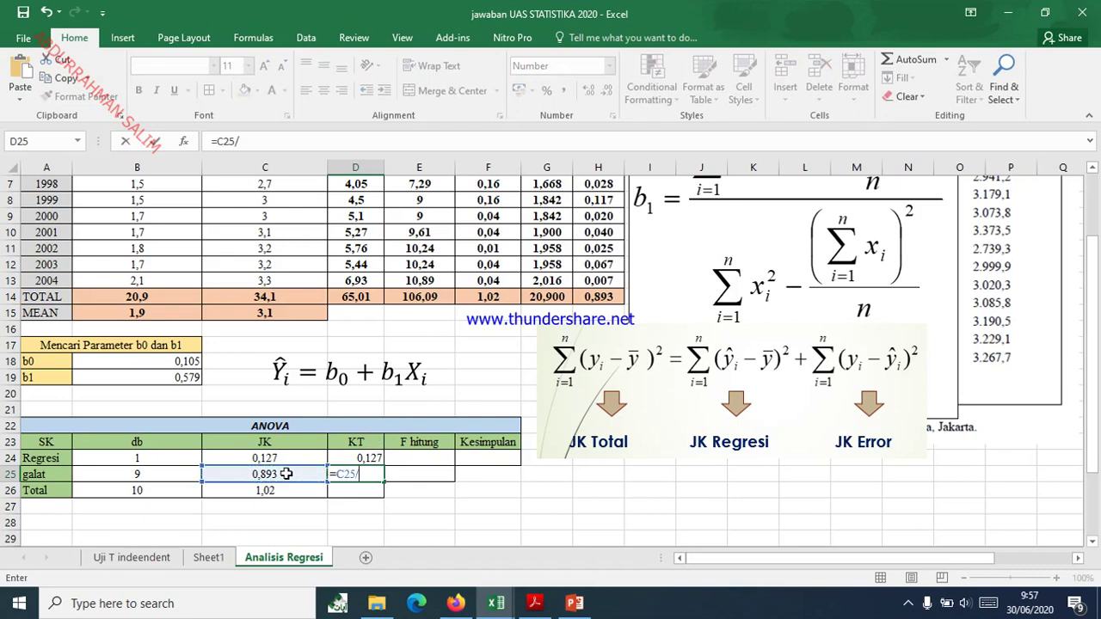
pyautogui.click(148, 475)
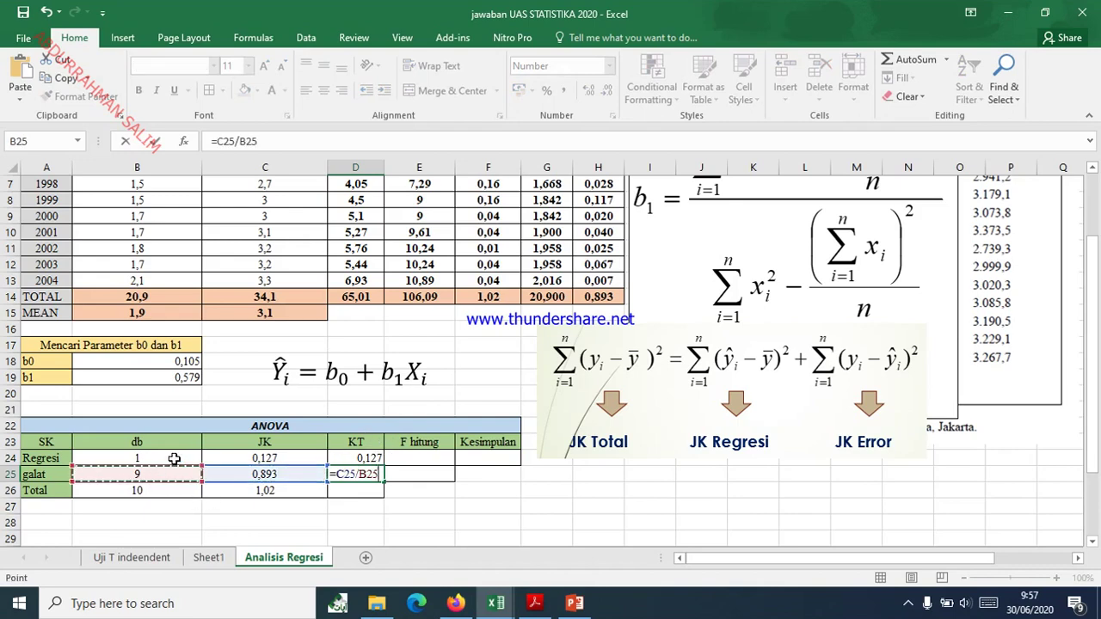
pyautogui.press('Return')
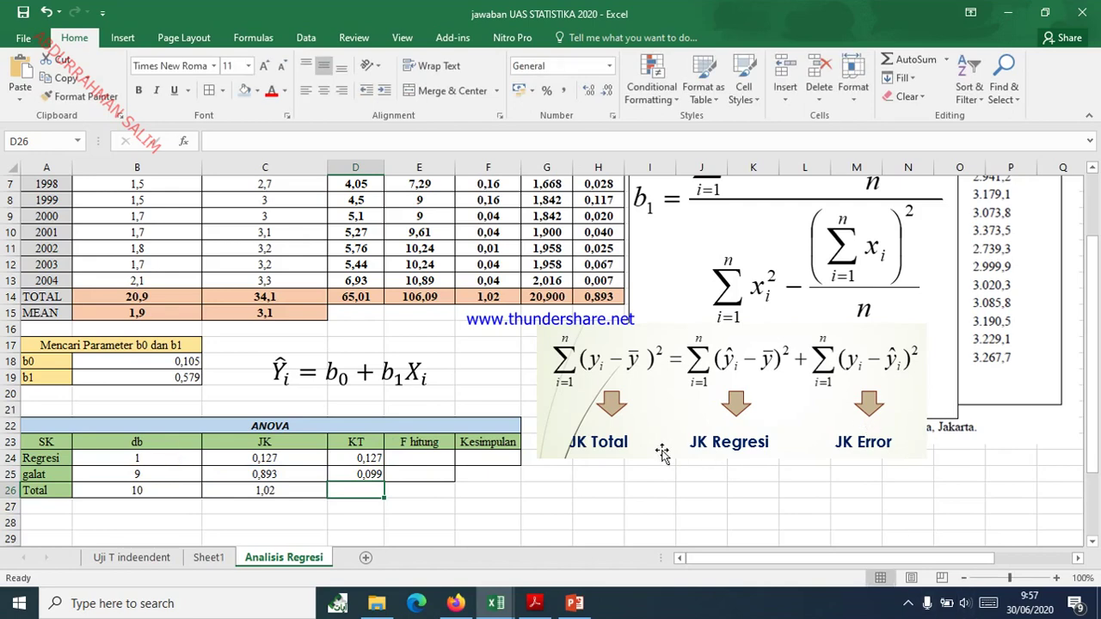
# - Compute F hitung in E24 by dividing the Regresi KT by the galat KT with =D24/D25
pyautogui.click(400, 459)
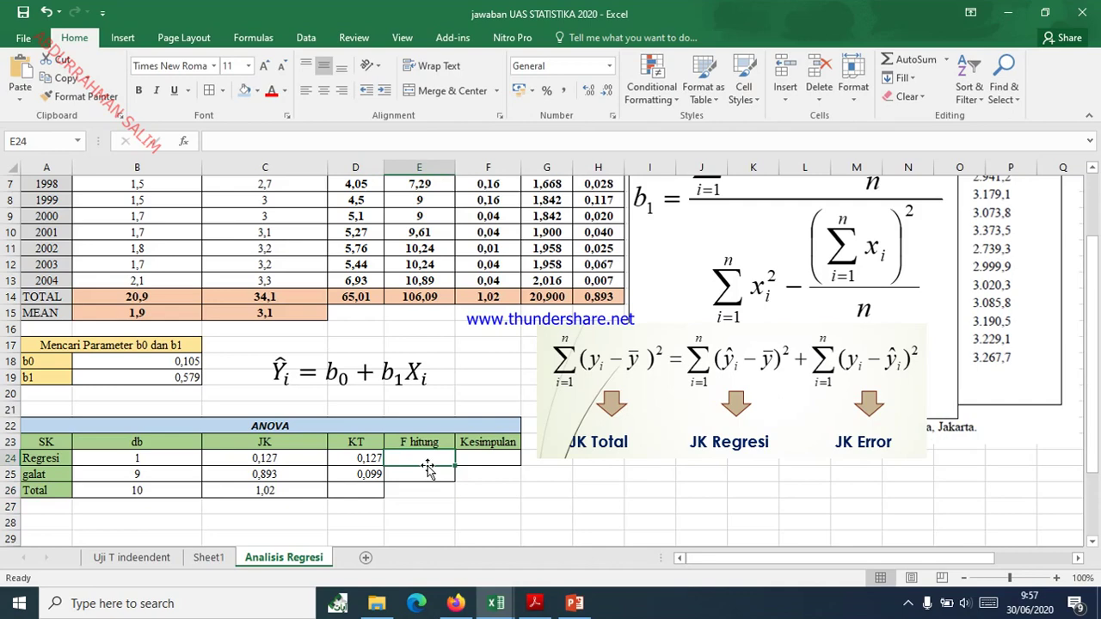
pyautogui.write('=')
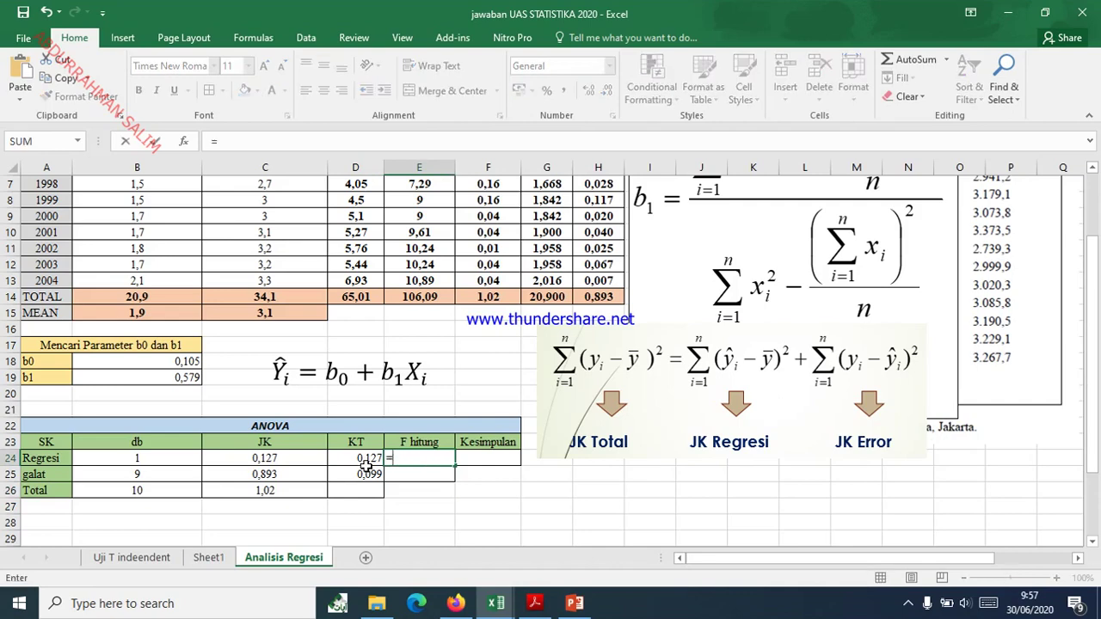
pyautogui.click(368, 460)
pyautogui.write('/')
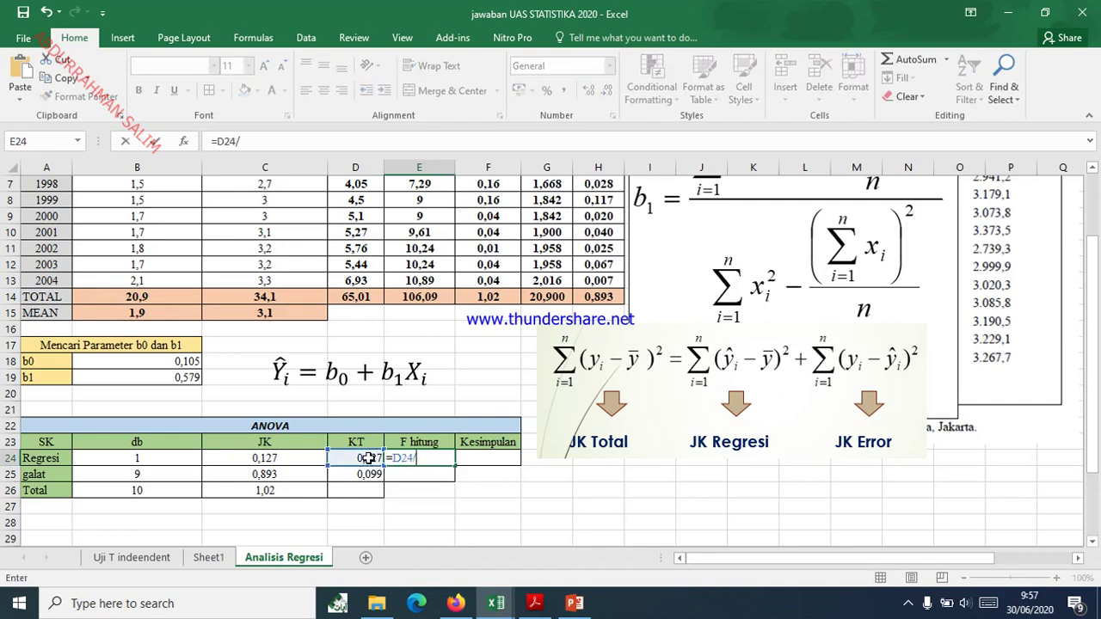
pyautogui.click(362, 475)
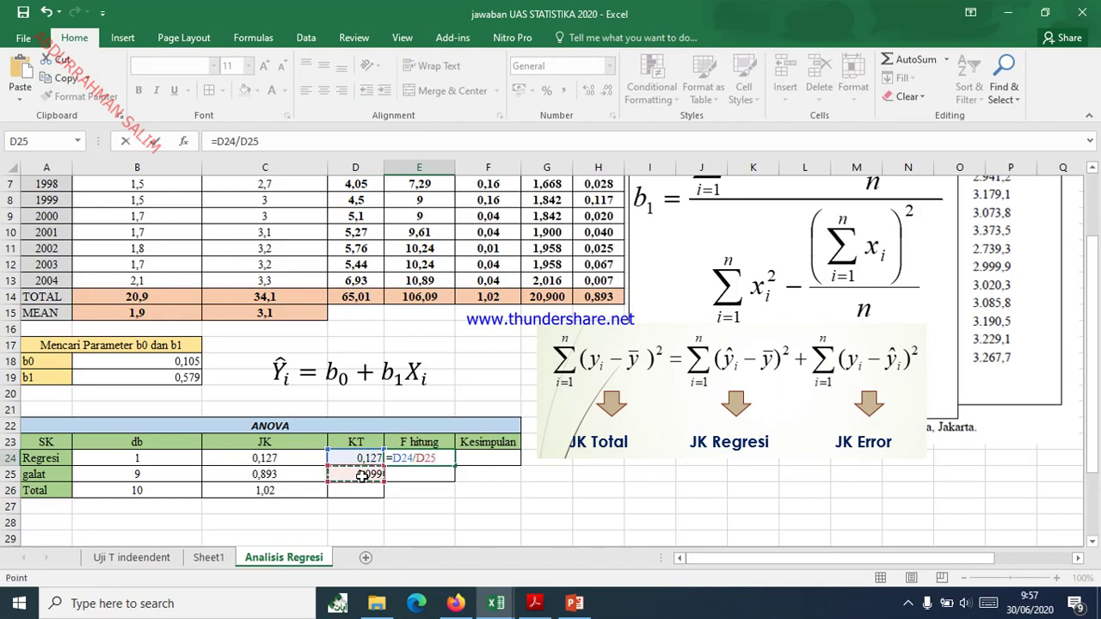
pyautogui.press('Return')
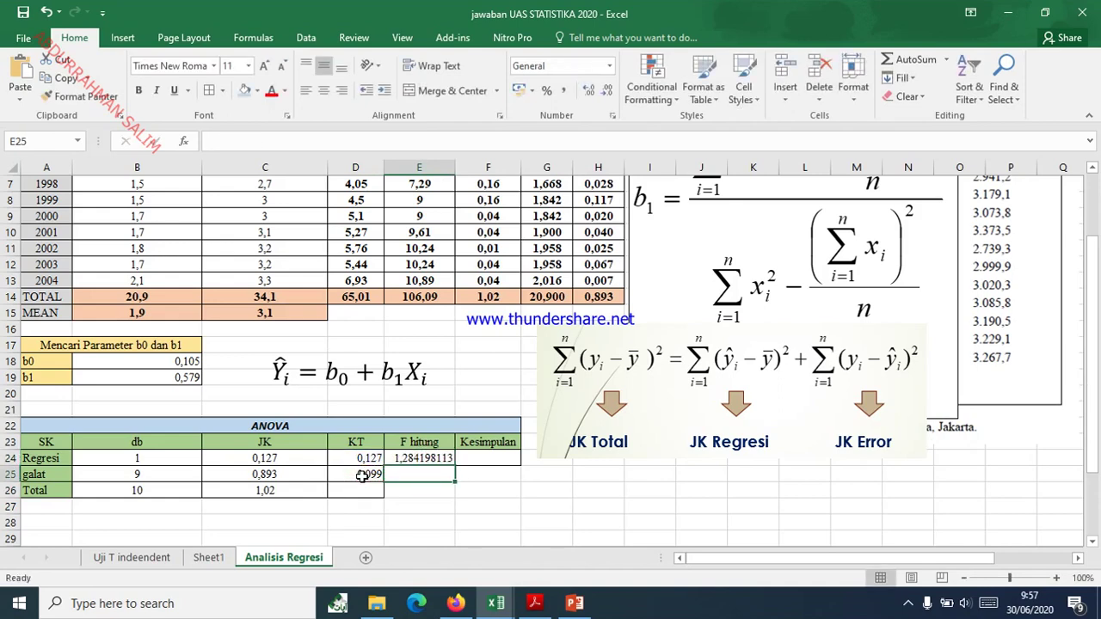
# - Reduce the F hitung value in E24 to three decimal places
pyautogui.click(408, 459)
pyautogui.click(607, 91)
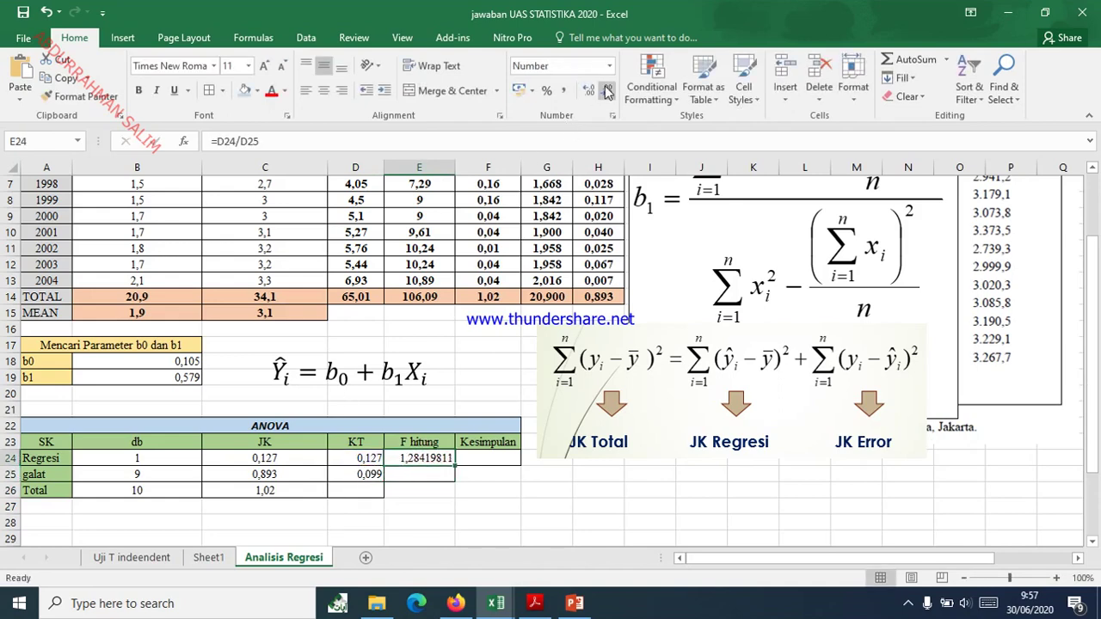
pyautogui.click(608, 91)
pyautogui.click(607, 91)
pyautogui.click(607, 92)
pyautogui.click(607, 92)
pyautogui.click(607, 91)
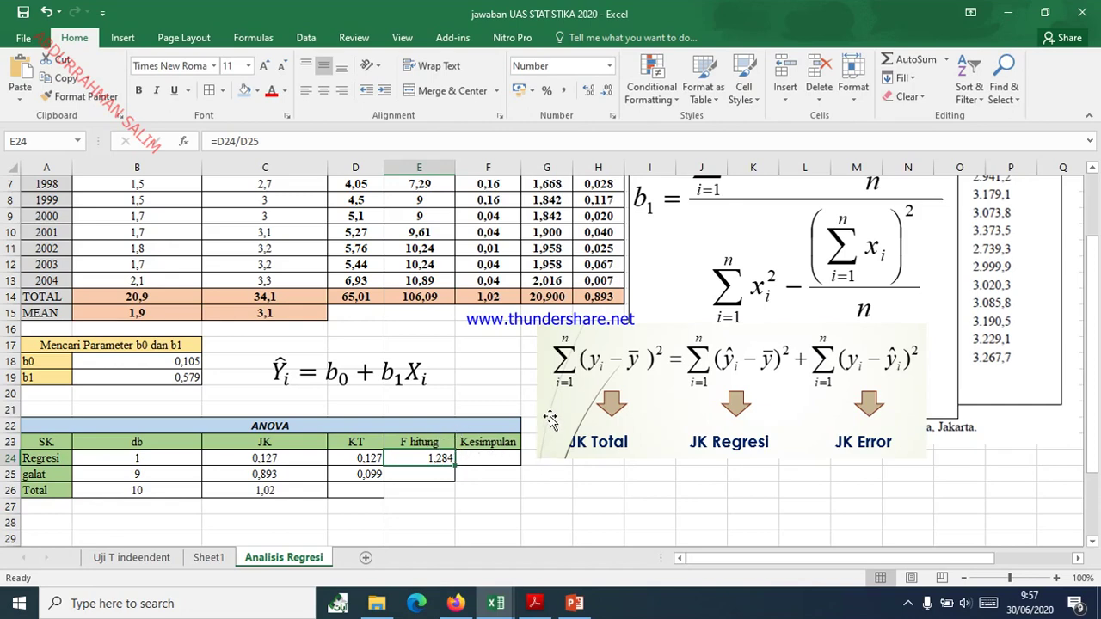
# - Move the JK Total, Regresi and Error formula picture further away from the ANOVA table
pyautogui.click(415, 486)
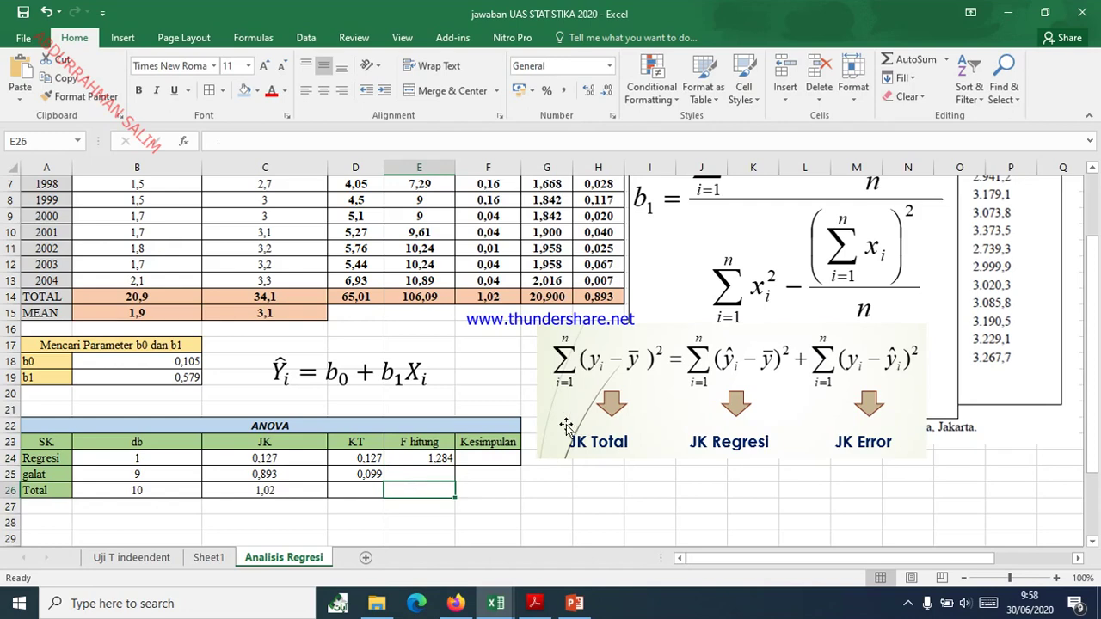
pyautogui.moveTo(568, 428); pyautogui.dragTo(702, 411)
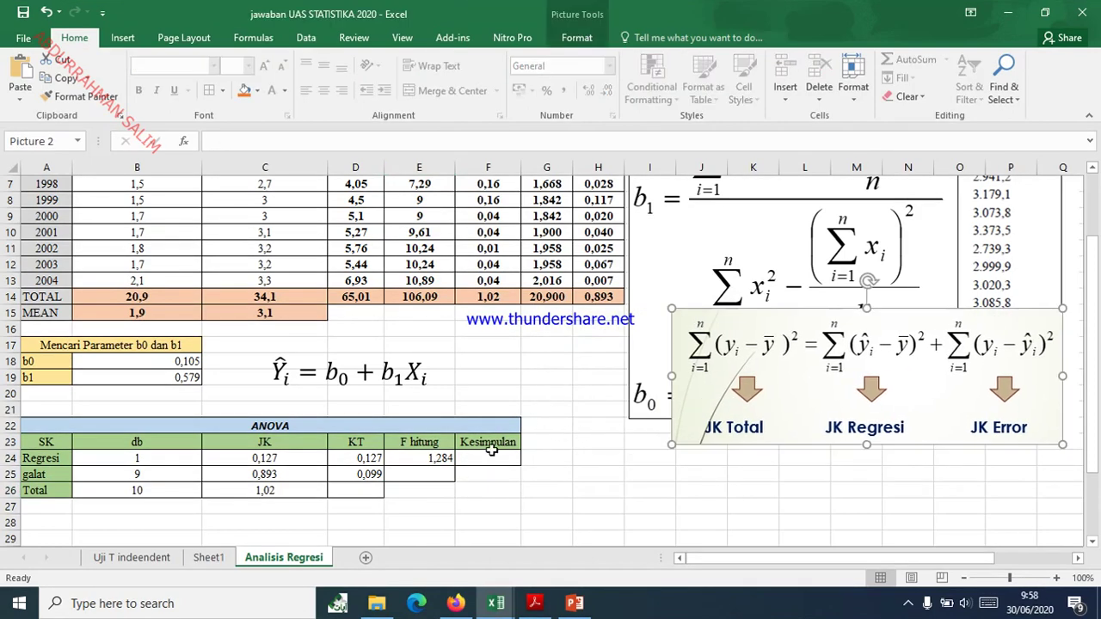
# - Copy the Kesimpulan cells F23:F24 to G23:G24 and widen column G to fit the header
pyautogui.moveTo(490, 442); pyautogui.dragTo(498, 456)
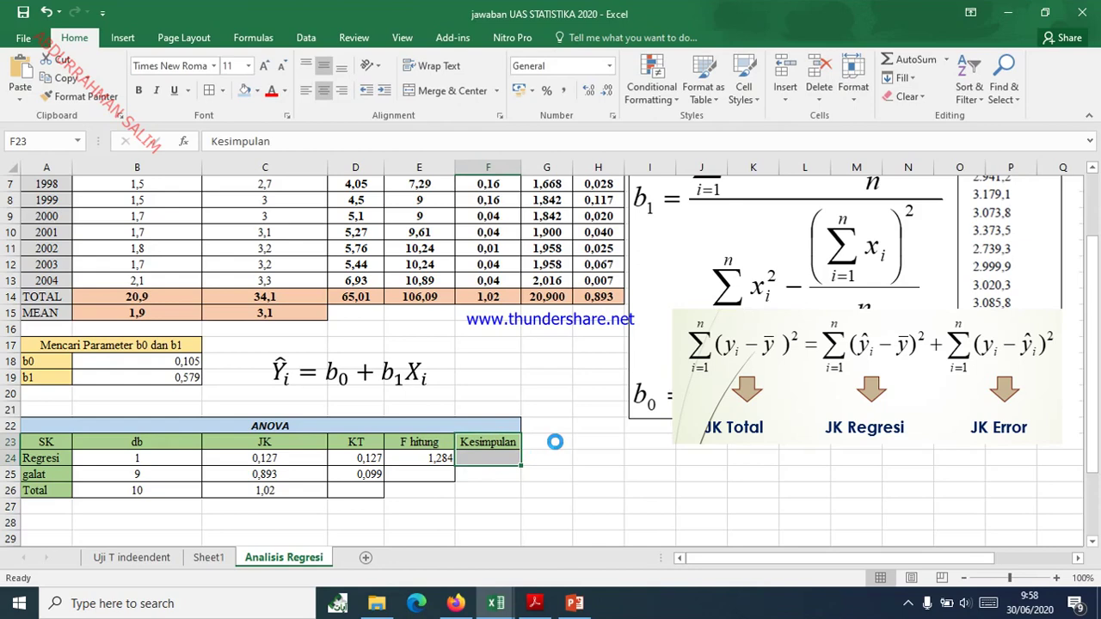
pyautogui.hotkey('ctrl', 'c')
pyautogui.click(555, 442)
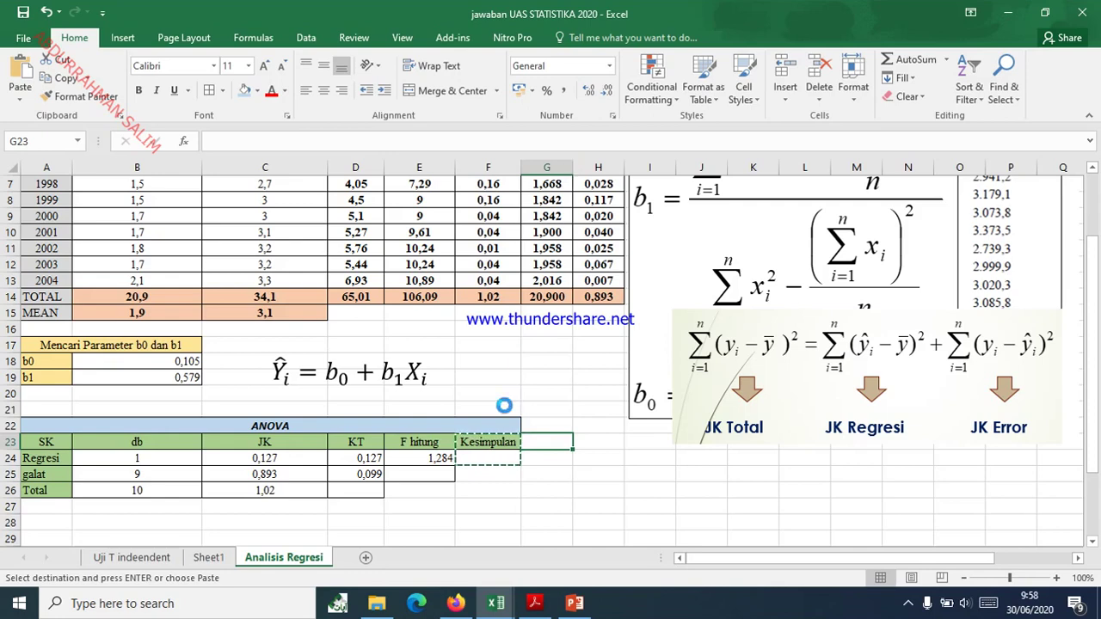
pyautogui.hotkey('ctrl', 'v')
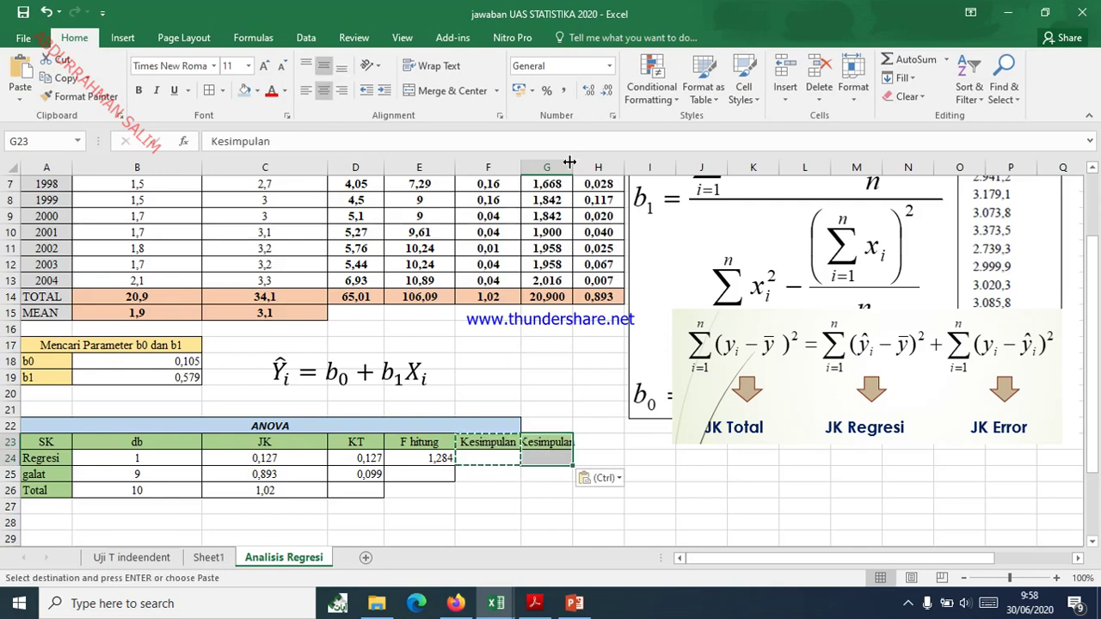
pyautogui.moveTo(570, 163); pyautogui.dragTo(606, 163)
# - Replace the Kesimpulan header in F23 with Ftabel
pyautogui.click(491, 442)
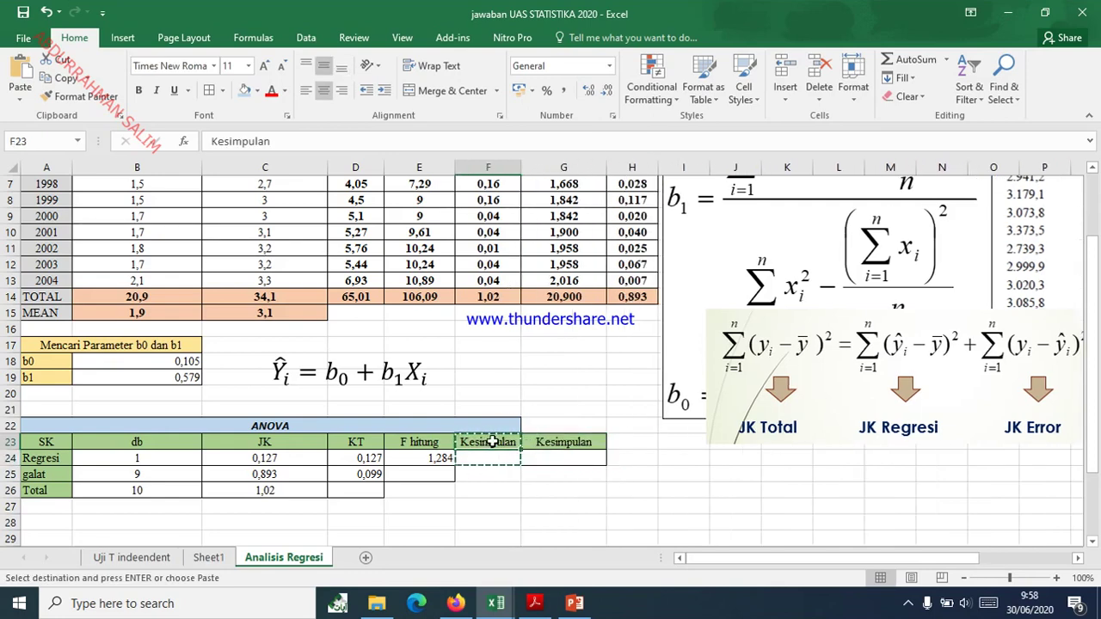
pyautogui.write('Ft')
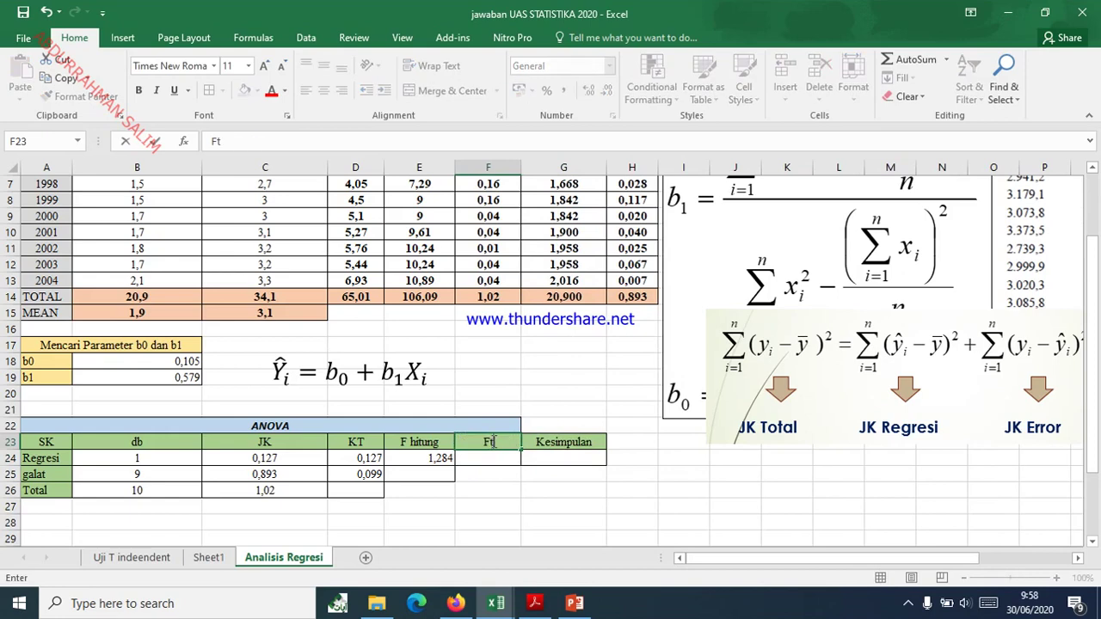
pyautogui.write('abel')
pyautogui.press('Return')
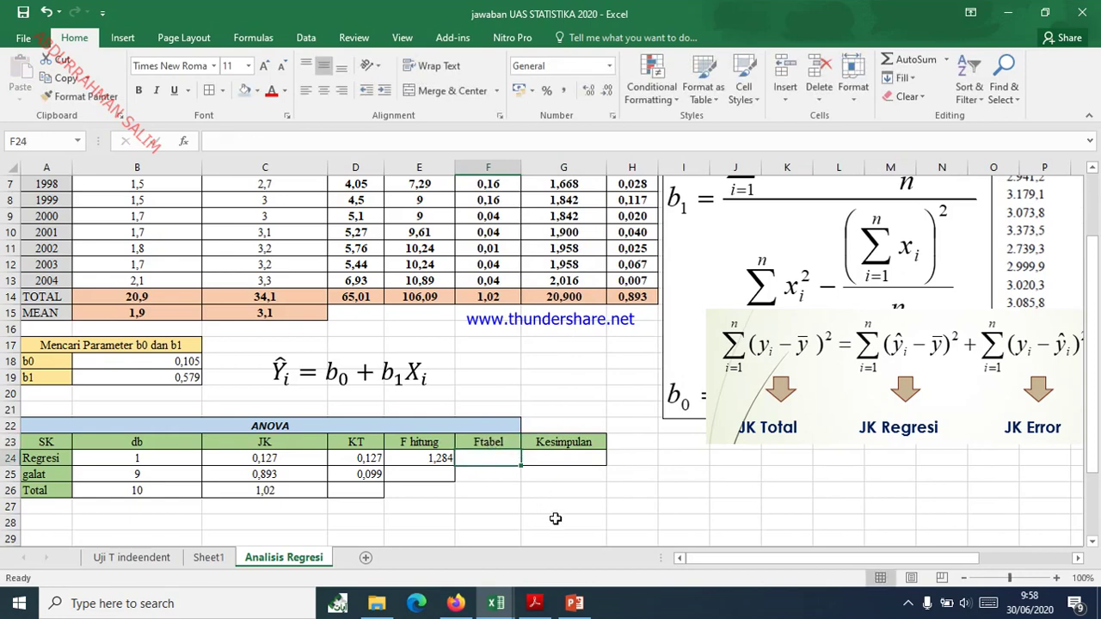
# - Compute the Ftabel value in F24 at the 0,05 level with =FINV(0,05;B24;B25)
pyautogui.write('=')
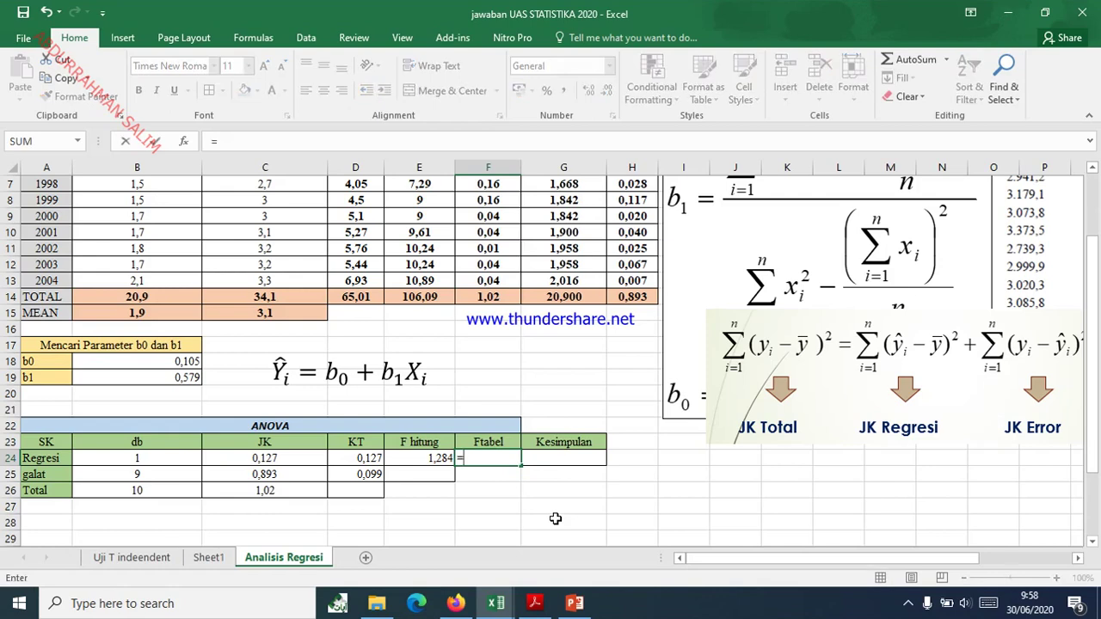
pyautogui.write('fin')
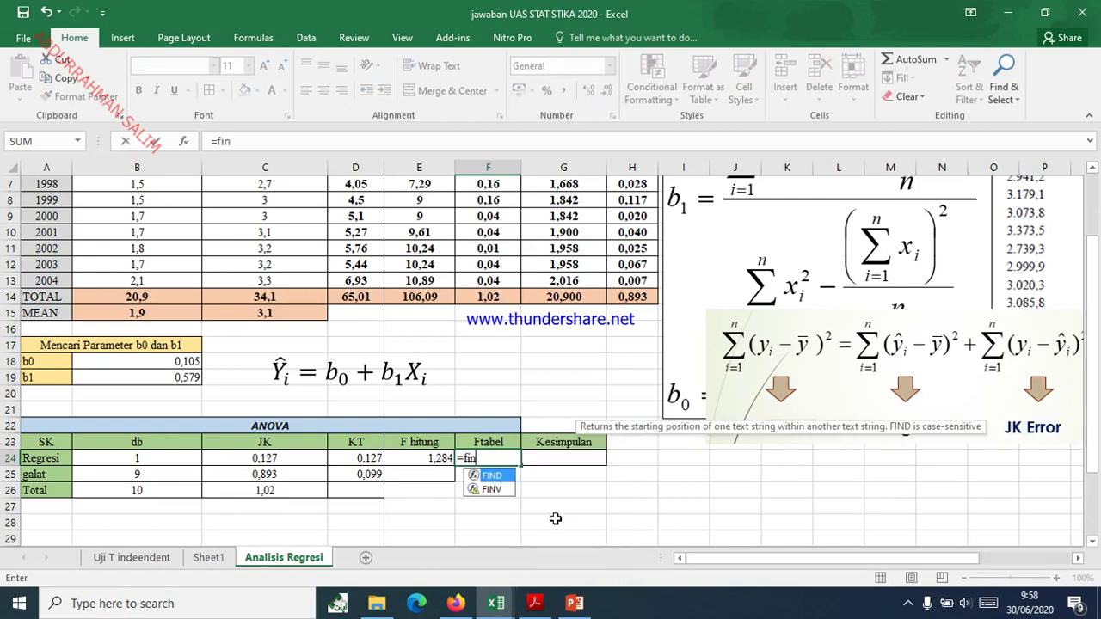
pyautogui.write('v(')
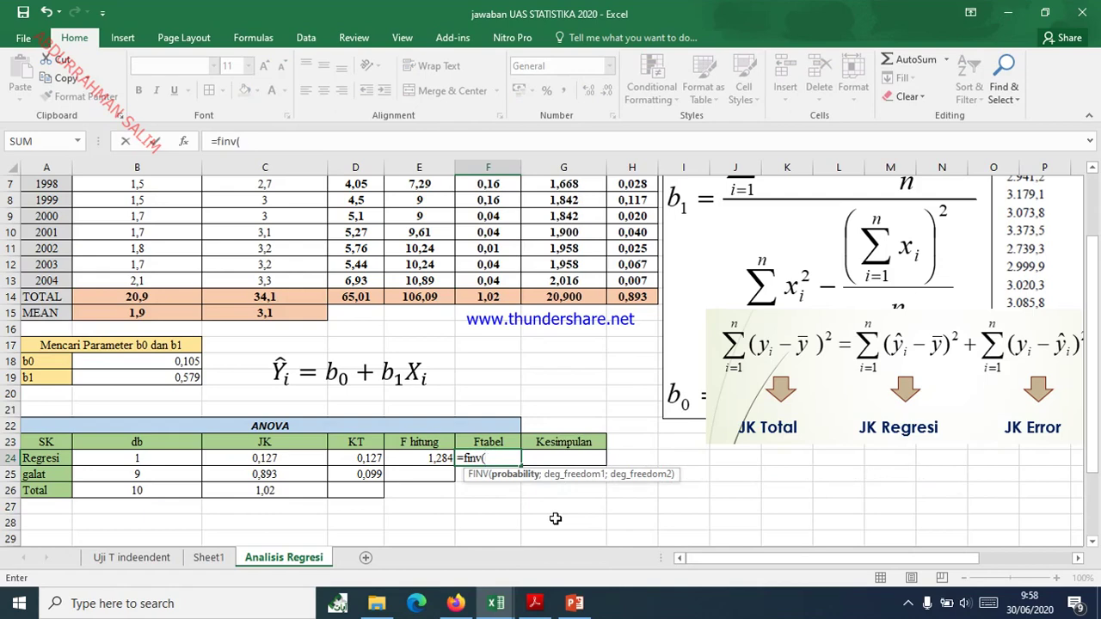
pyautogui.write('0,05;')
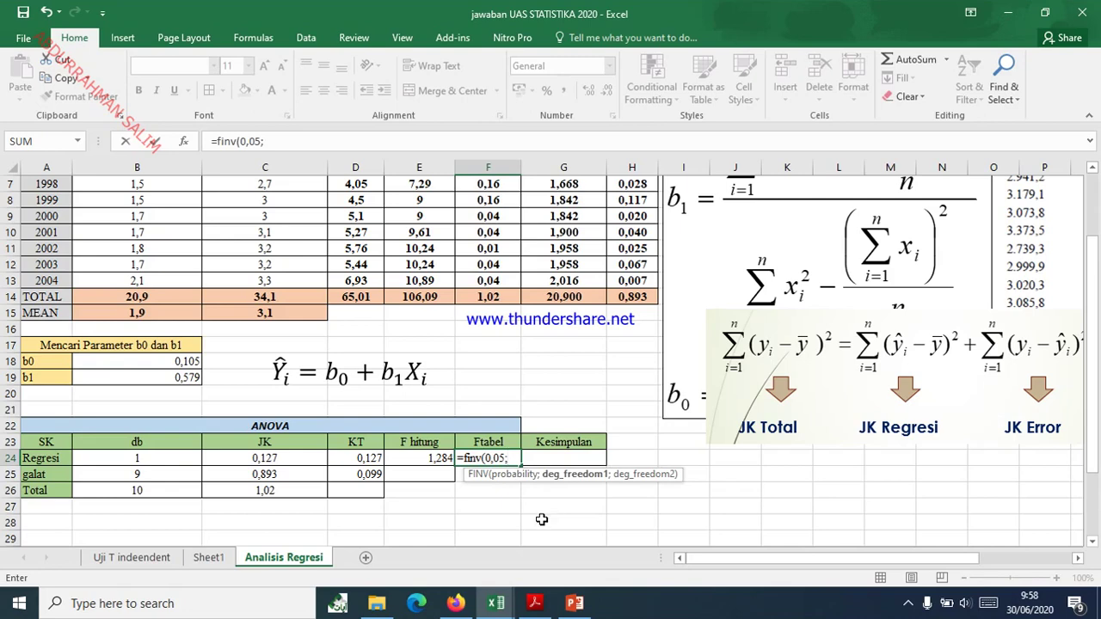
pyautogui.click(156, 455)
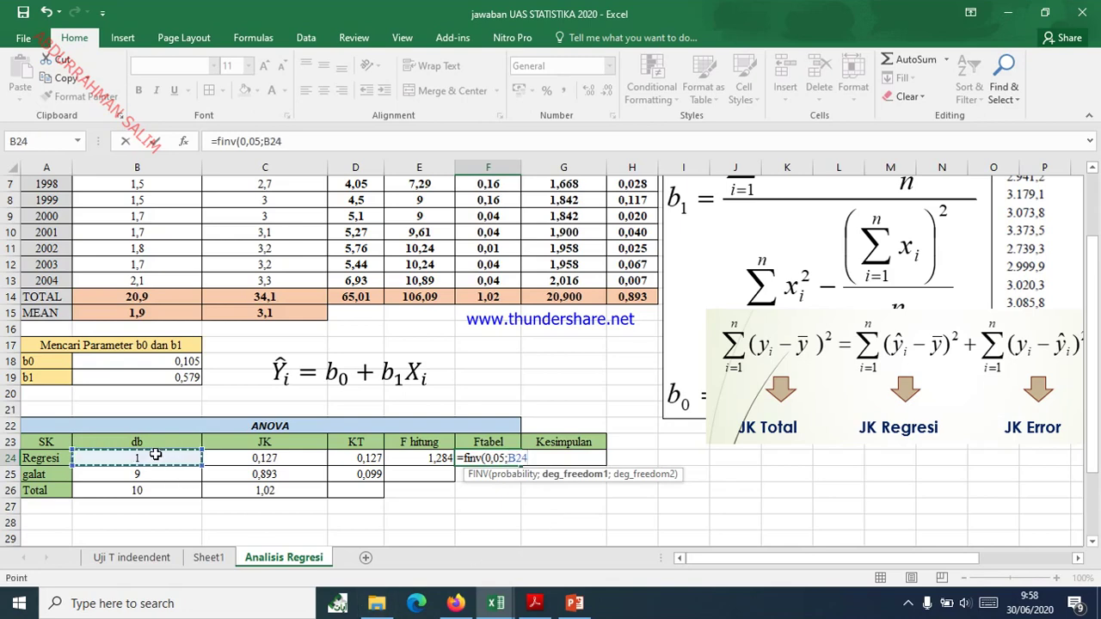
pyautogui.write(';')
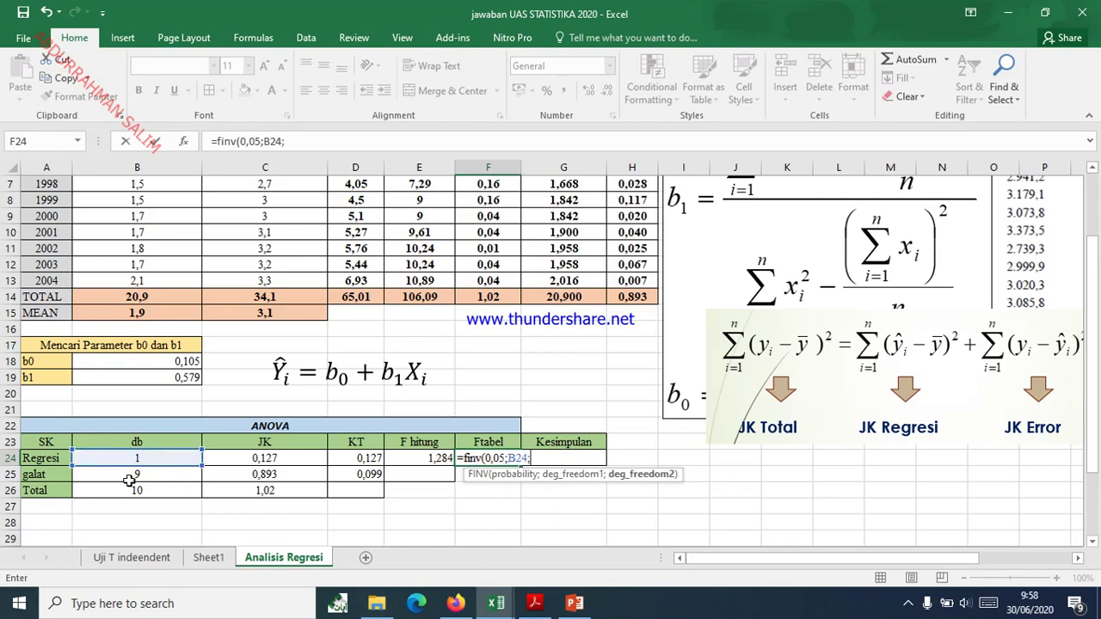
pyautogui.click(139, 480)
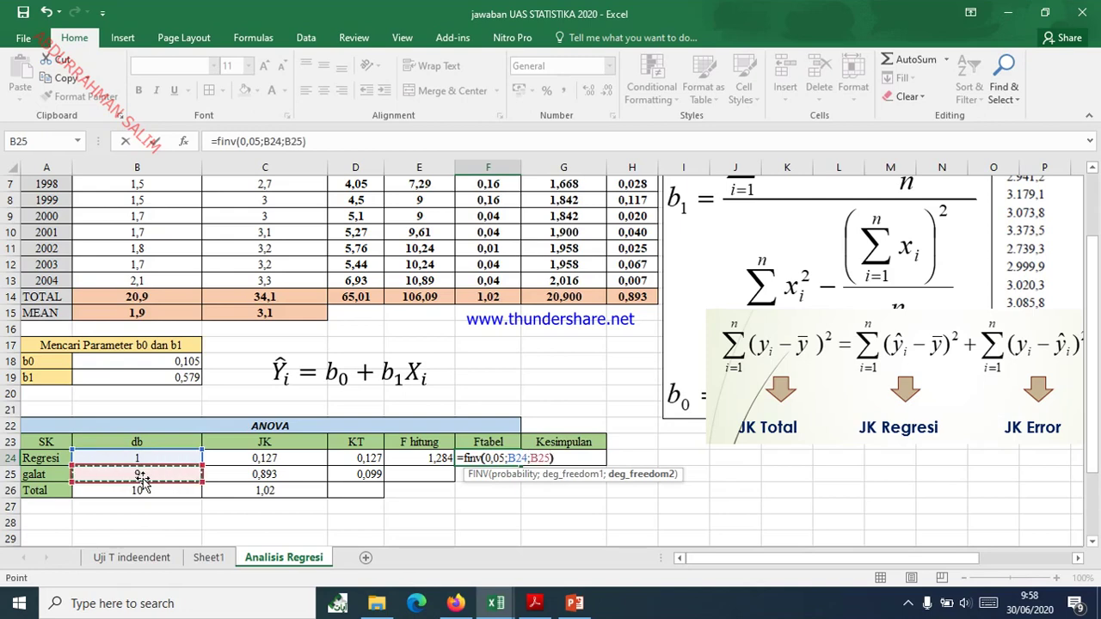
pyautogui.press('Return')
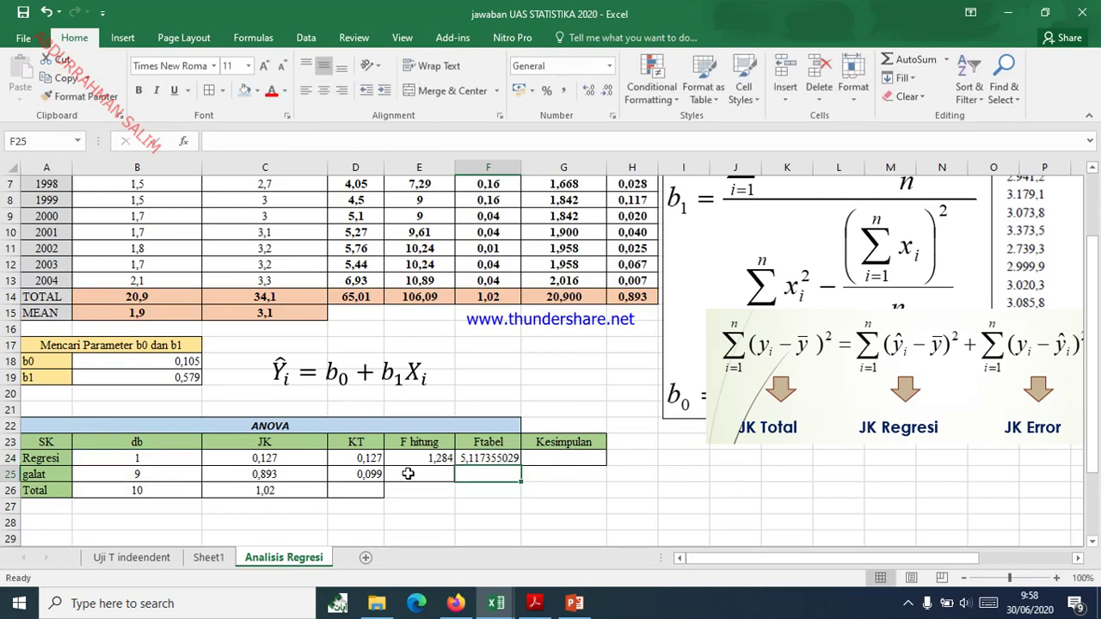
# - Reduce the Ftabel value in F24 to three decimal places
pyautogui.click(503, 459)
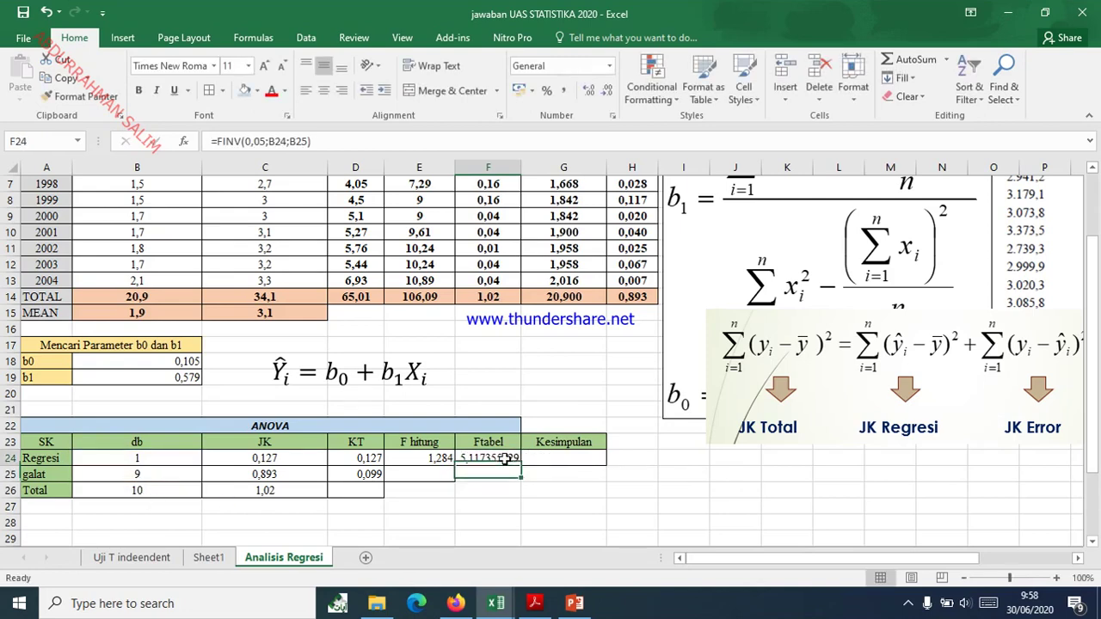
pyautogui.click(606, 91)
pyautogui.click(605, 92)
pyautogui.click(605, 91)
pyautogui.click(606, 91)
pyautogui.click(606, 91)
pyautogui.click(606, 92)
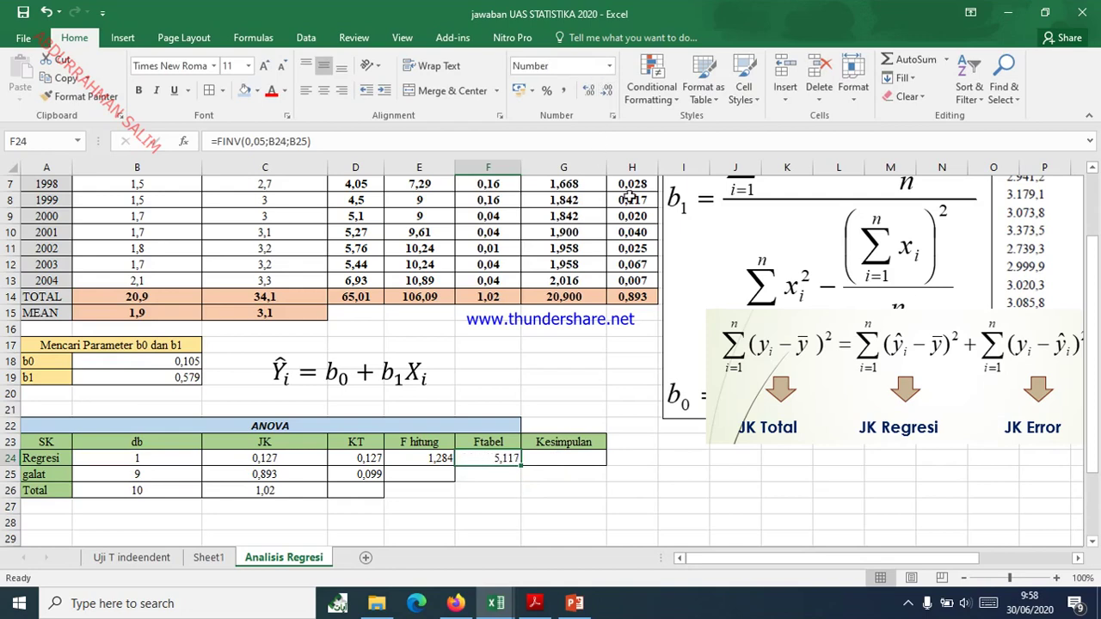
# - Enter the Kesimpulan formula =IF(E24>=F24;"H0 ditolak";"H0 diterima") in G24 and centre the cell horizontally
pyautogui.click(557, 459)
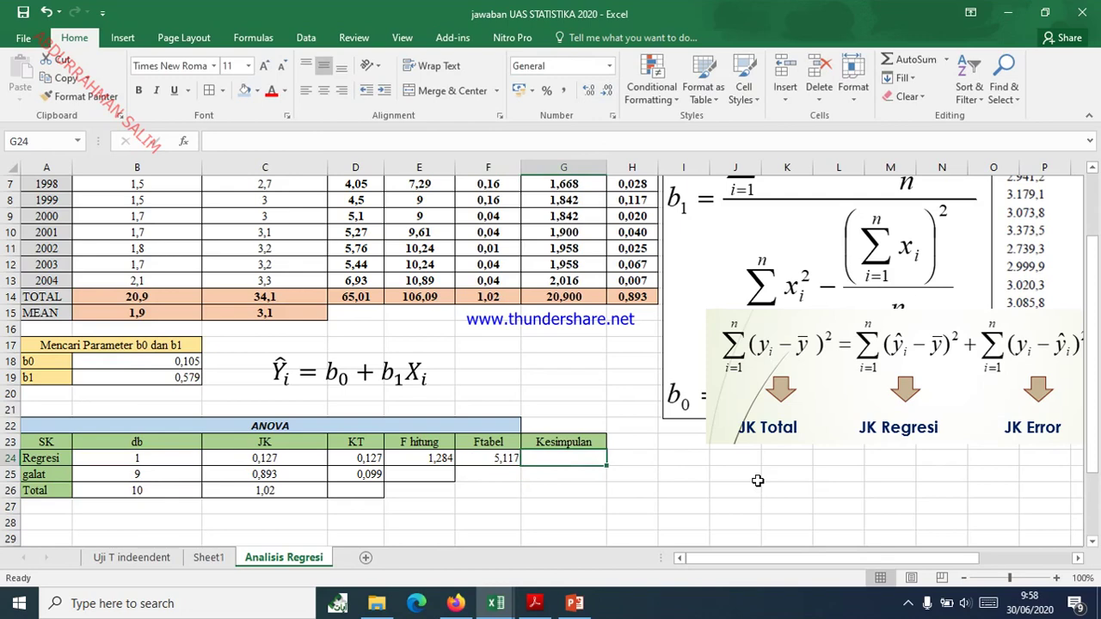
pyautogui.write('=if(')
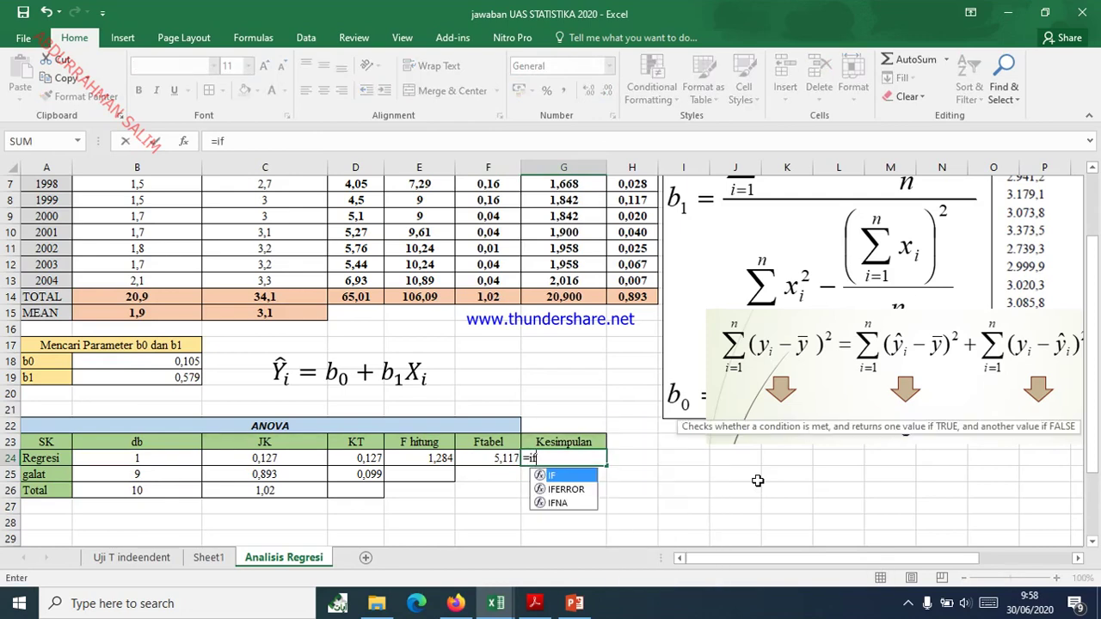
pyautogui.click(448, 458)
pyautogui.write('>')
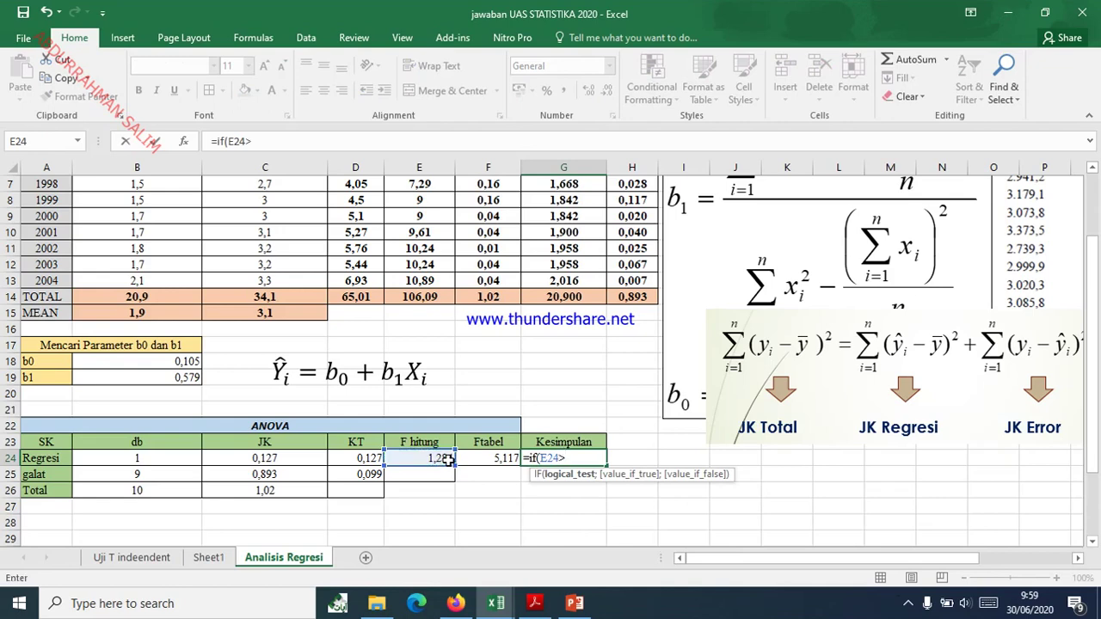
pyautogui.write('=')
pyautogui.click(486, 457)
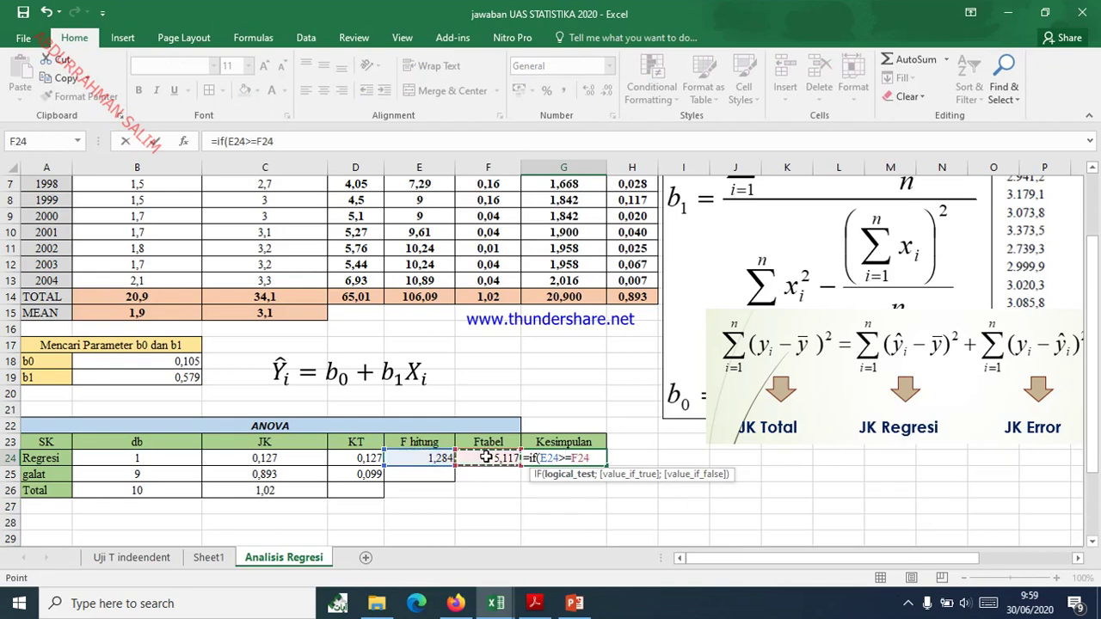
pyautogui.write(';"')
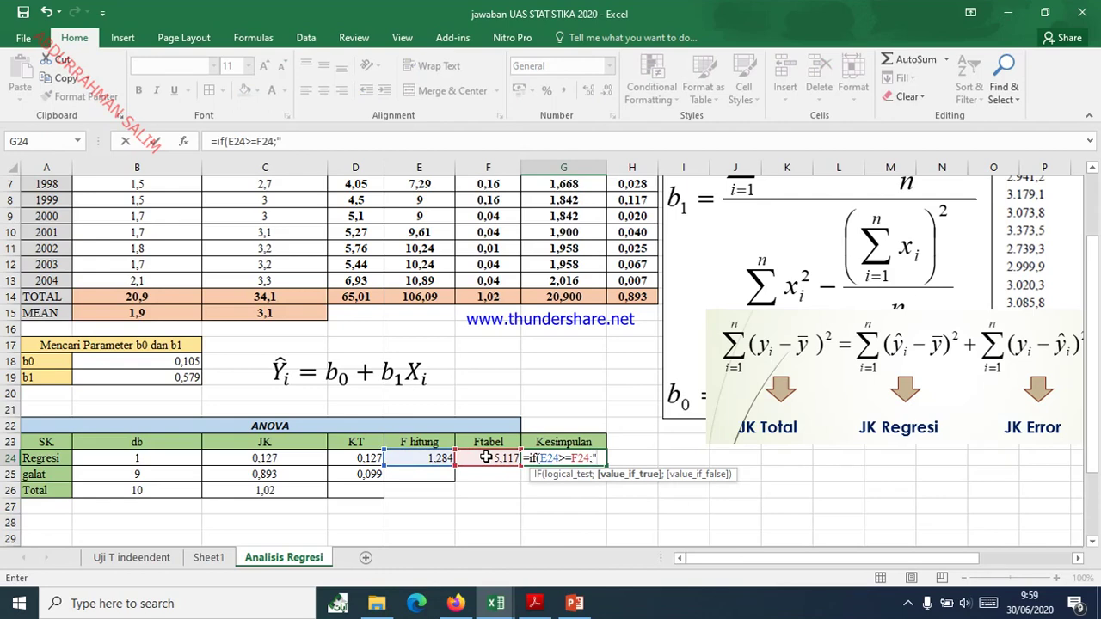
pyautogui.write('H0 diotlak')
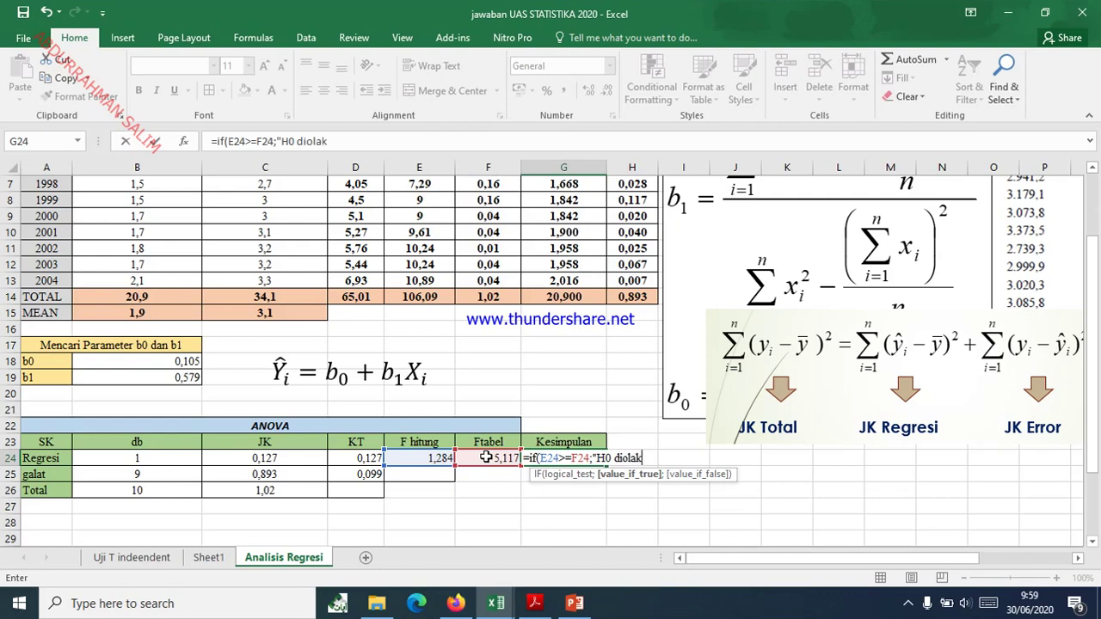
pyautogui.press('BackSpace')
pyautogui.press('BackSpace')
pyautogui.press('BackSpace')
pyautogui.press('BackSpace')
pyautogui.write('tolak";')
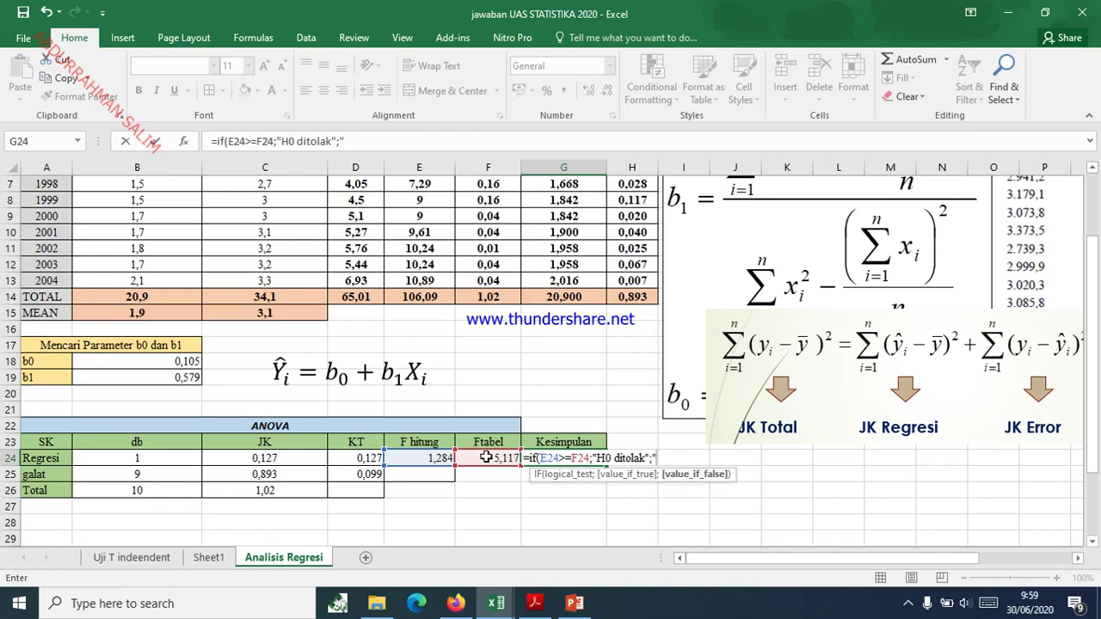
pyautogui.write('"H0 diterima')
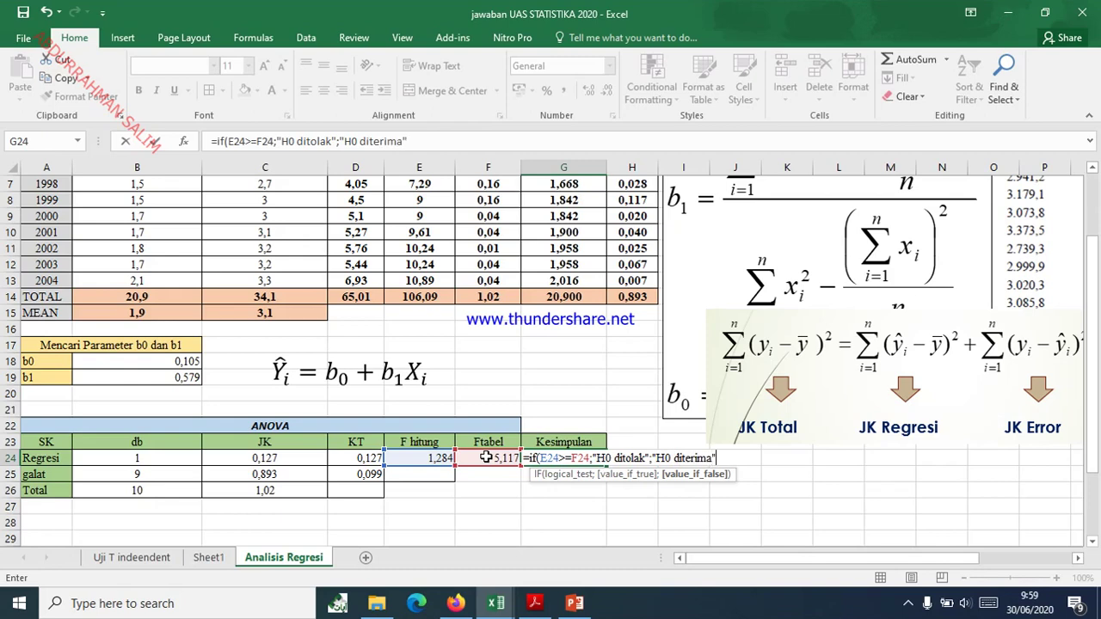
pyautogui.write('")')
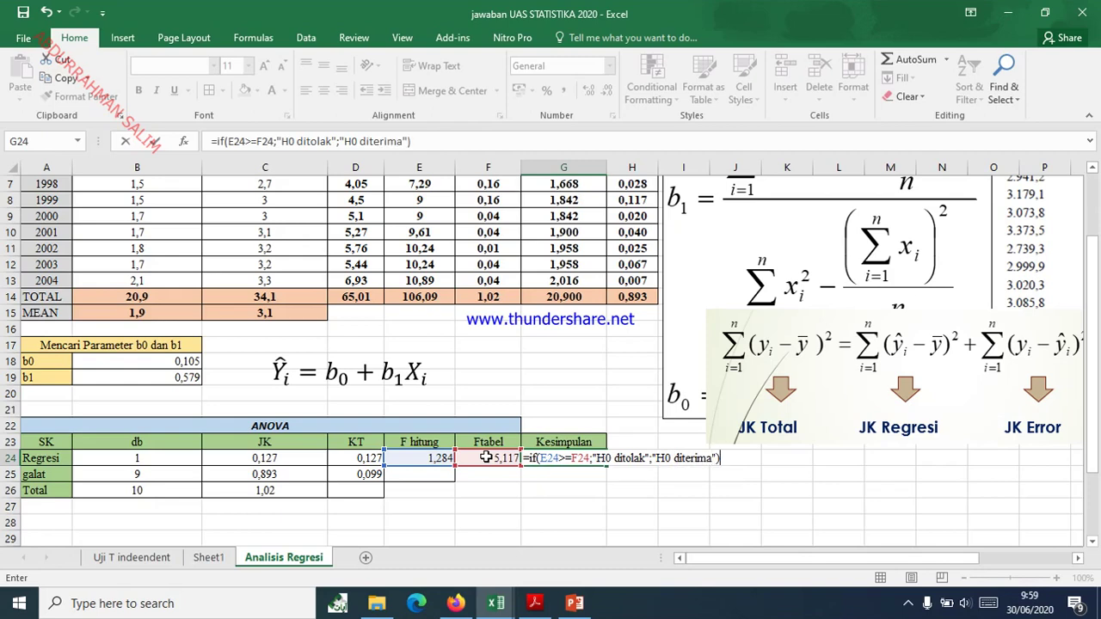
pyautogui.press('Return')
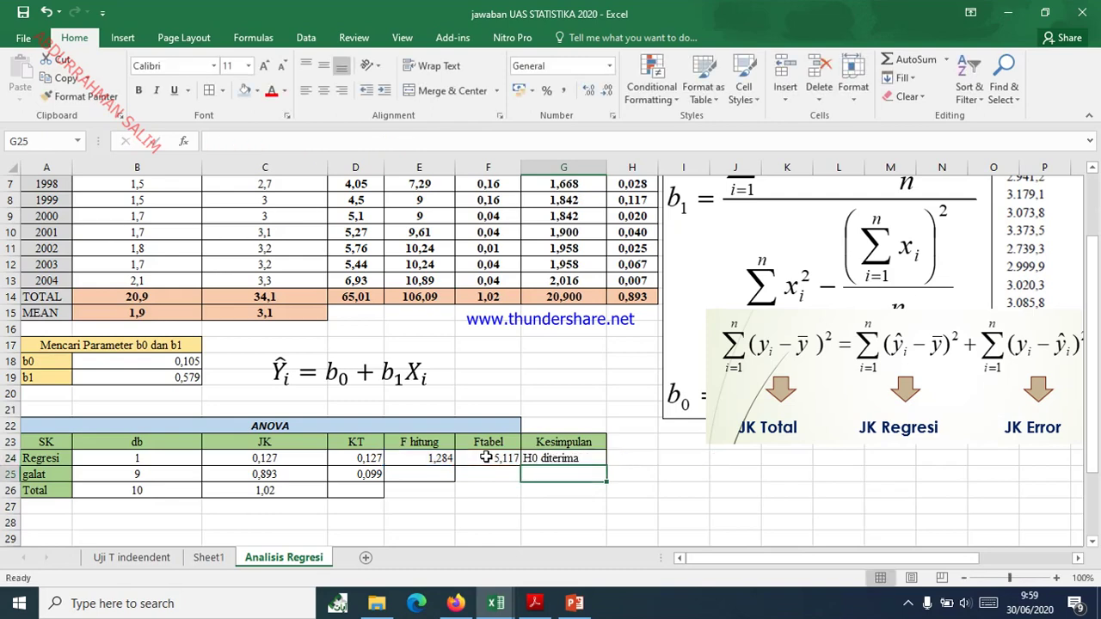
pyautogui.click(564, 457)
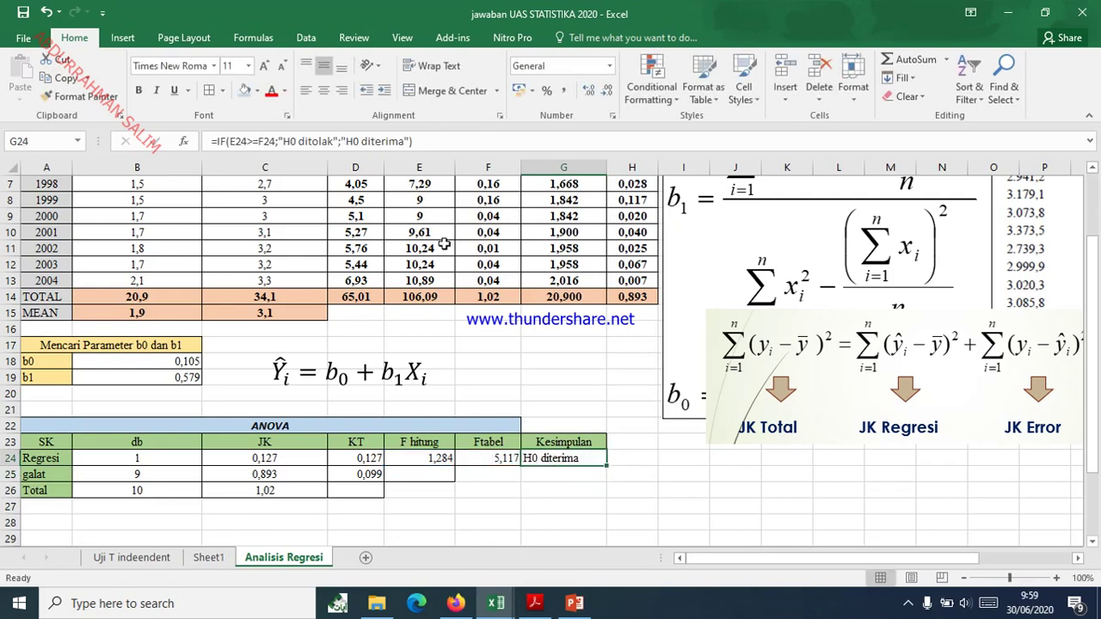
pyautogui.click(322, 89)
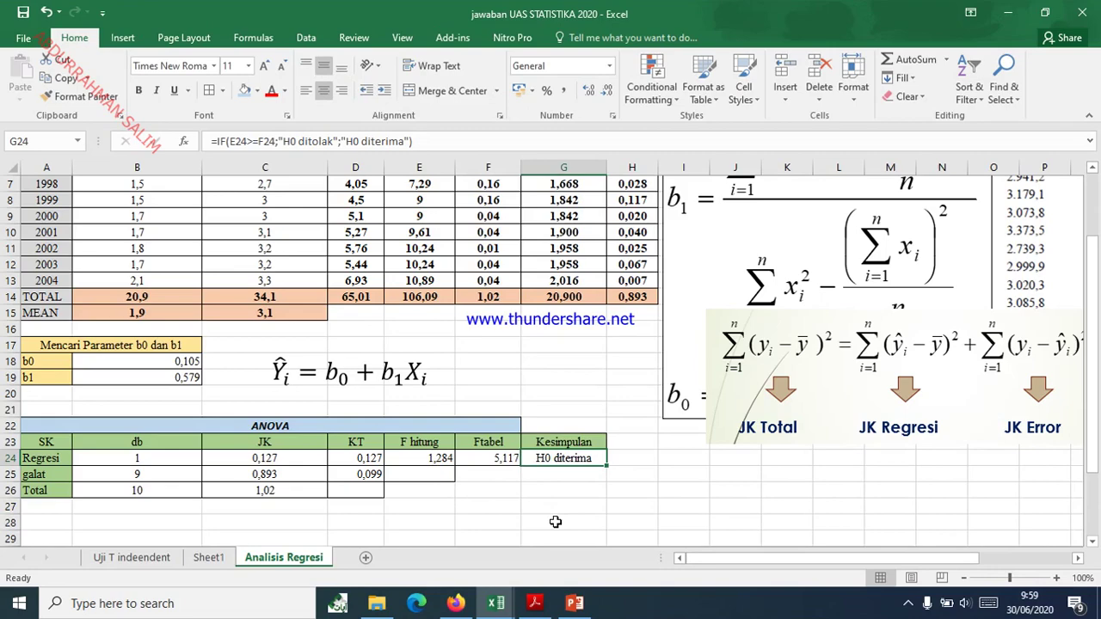
pyautogui.scroll(2, 519, 511)
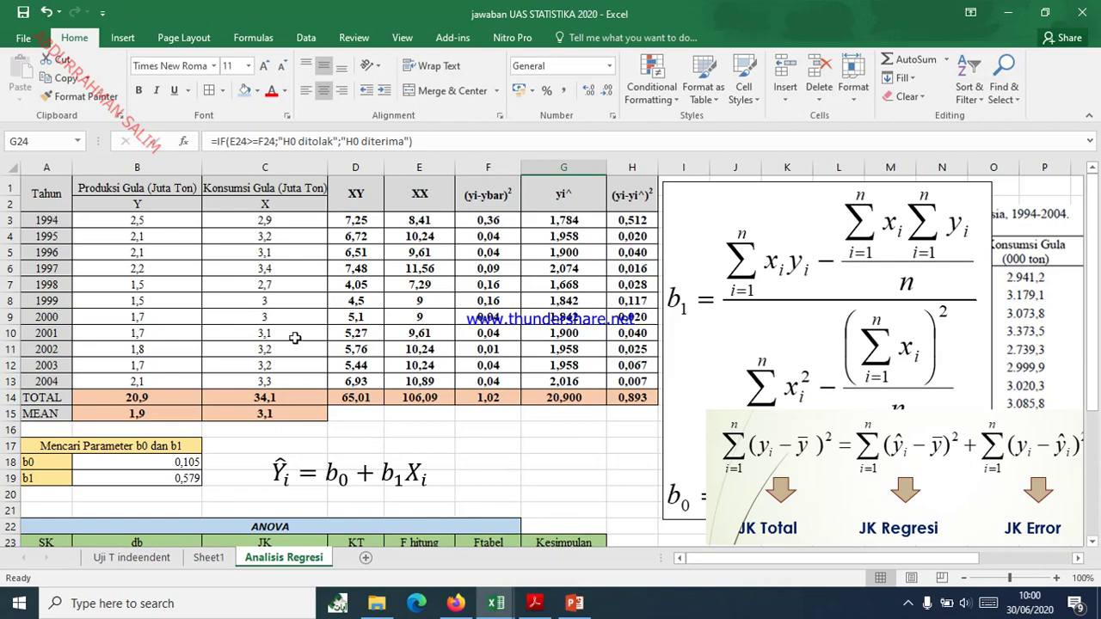
pyautogui.scroll(-1, 449, 389)
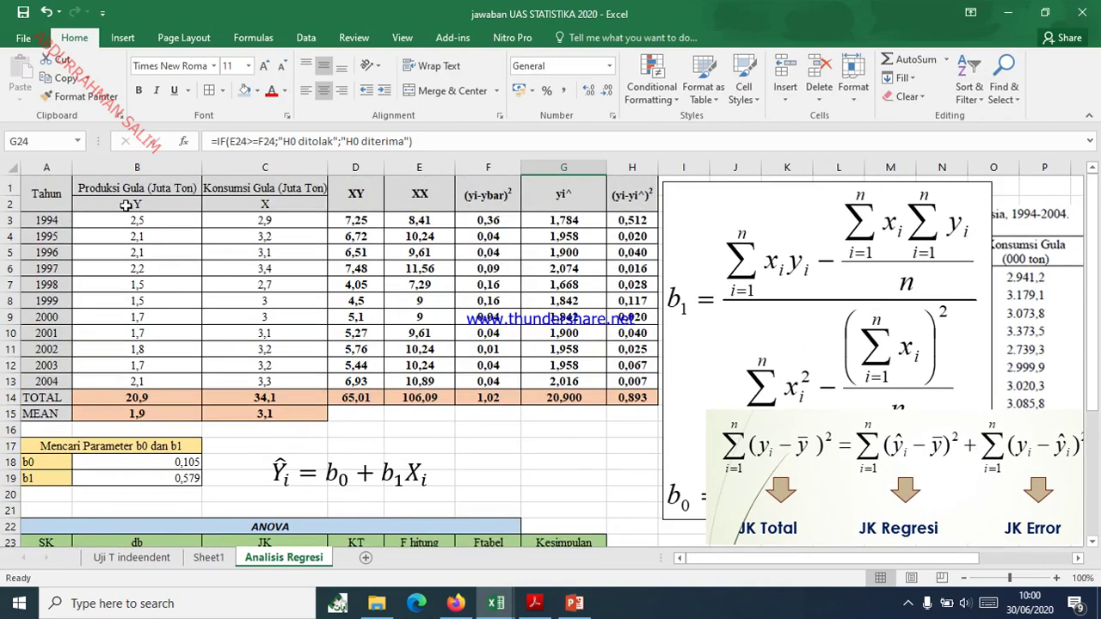